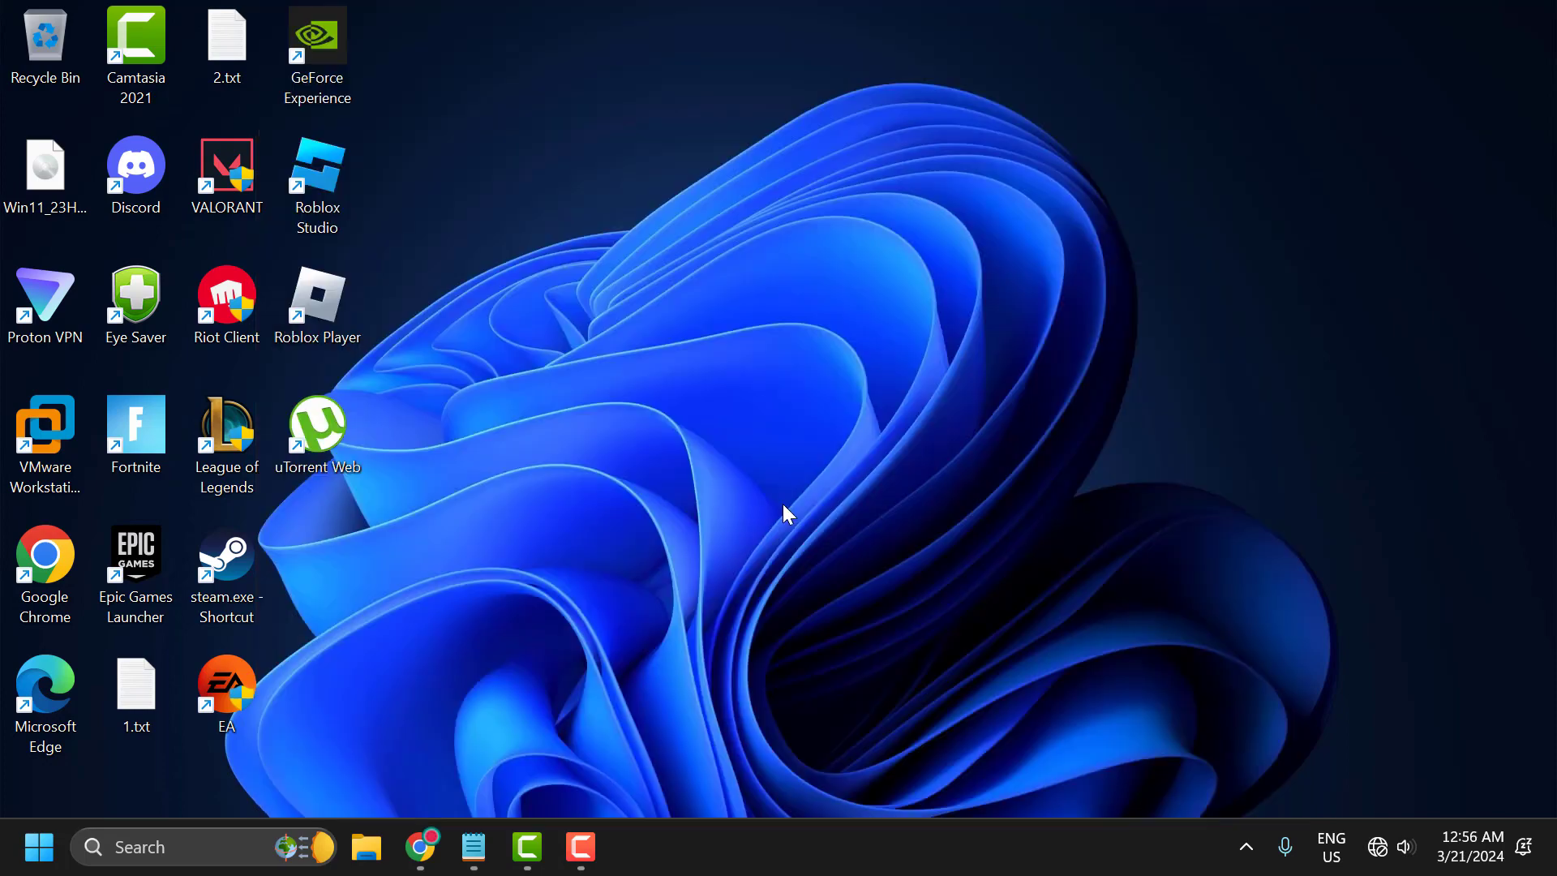
Return to the Virus & Threat protection thread and highlight the accepted answer's SecurityHealthSetup.zip download step.
click(421, 847)
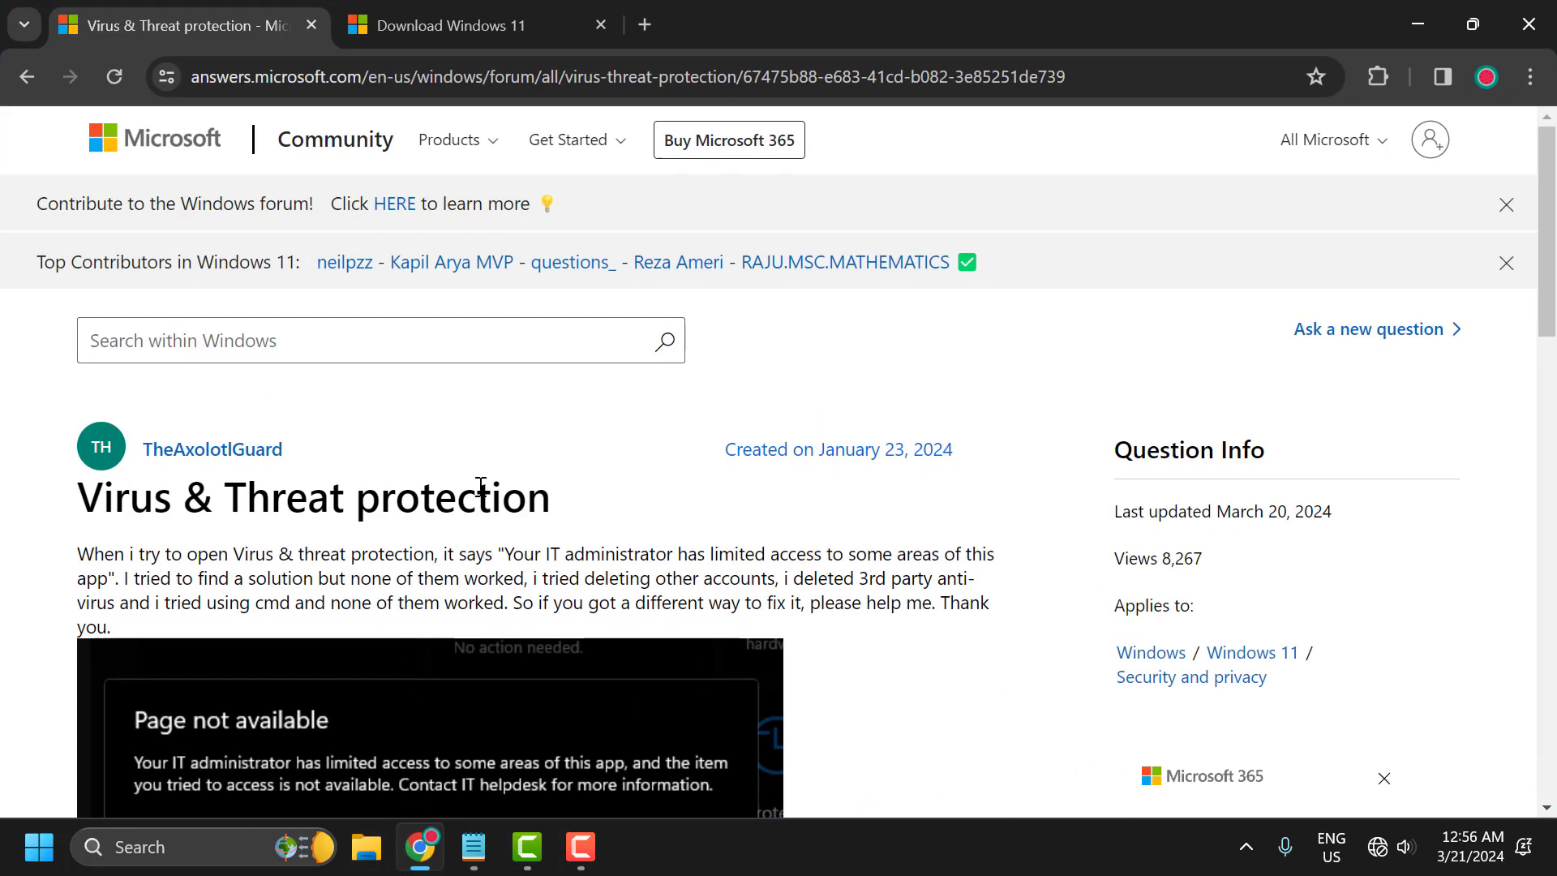
scroll(486, 494, down, 5)
scroll(495, 496, down, 3)
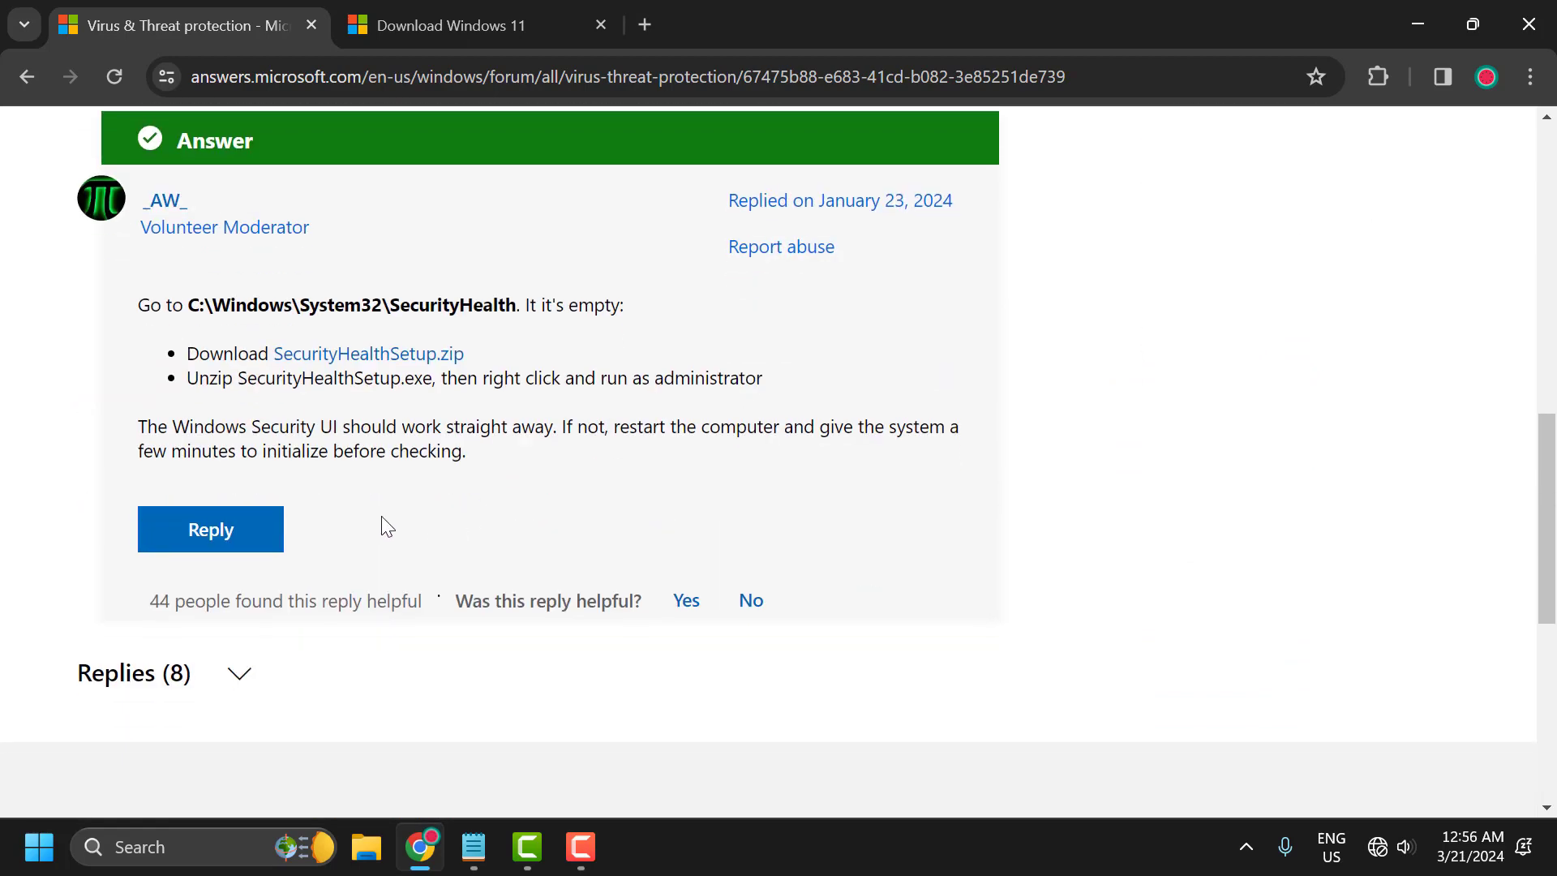
scroll(381, 519, up, 2)
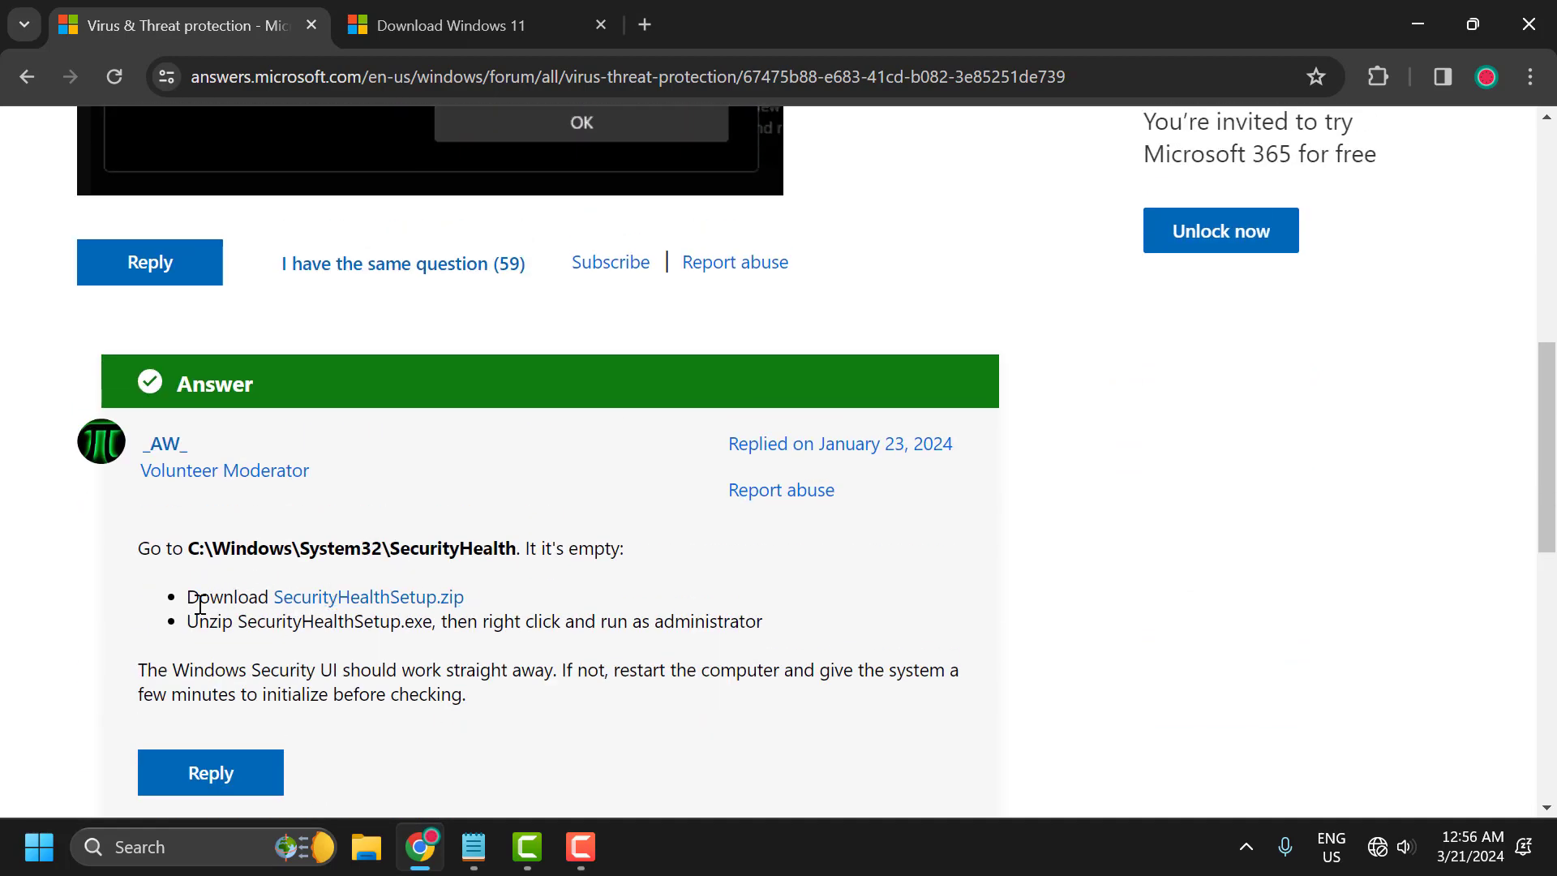
drag(199, 604, 378, 608)
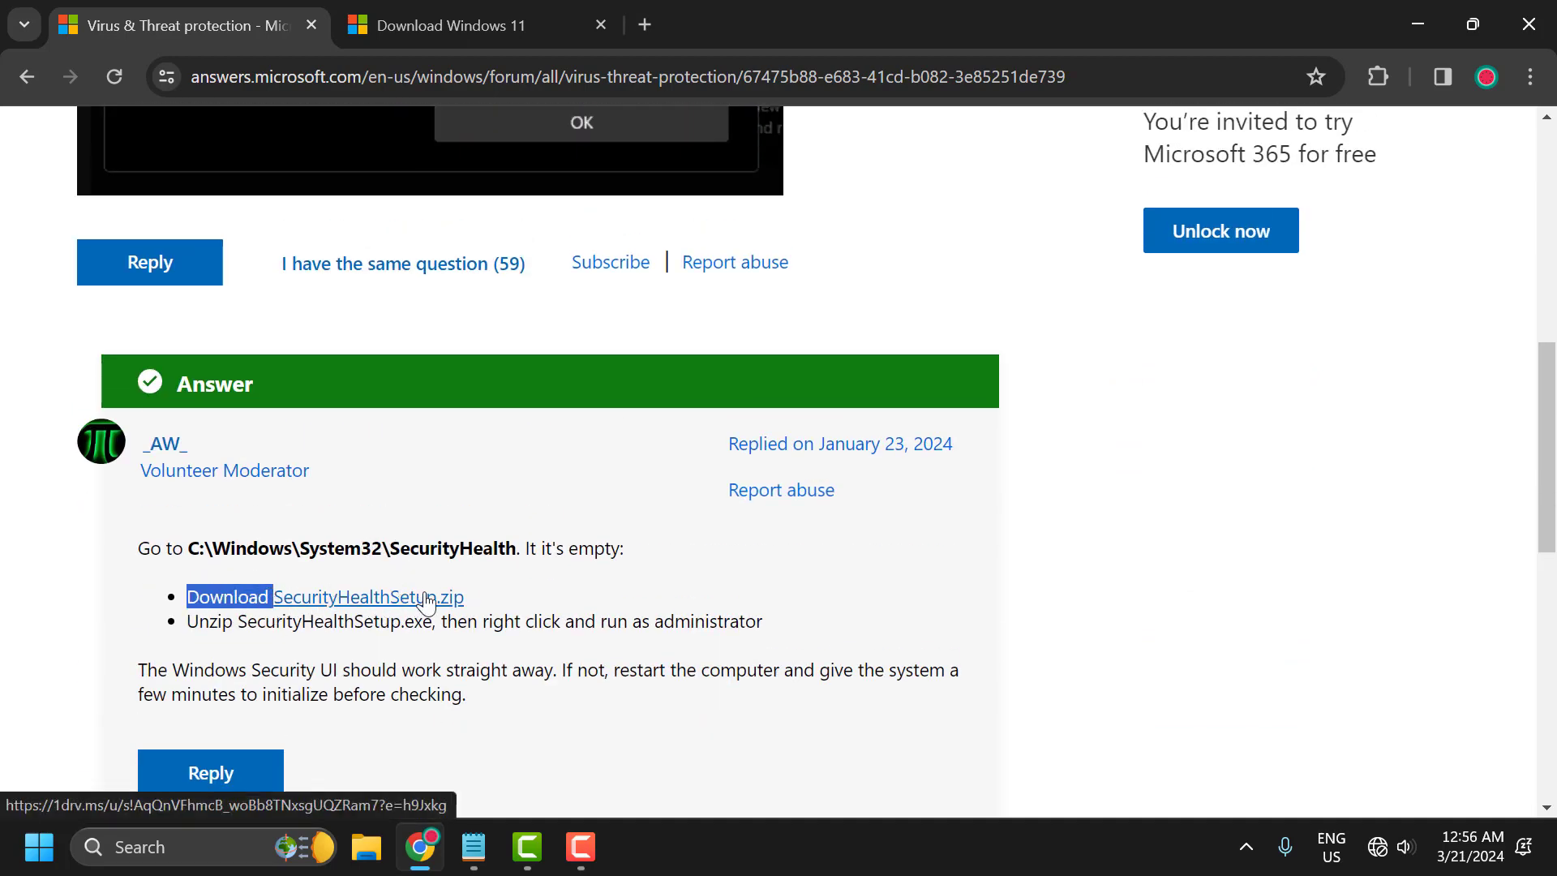
Download the 8.3 MB SecurityHealthSetup.zip from OneDrive and show it in the Downloads folder.
click(414, 608)
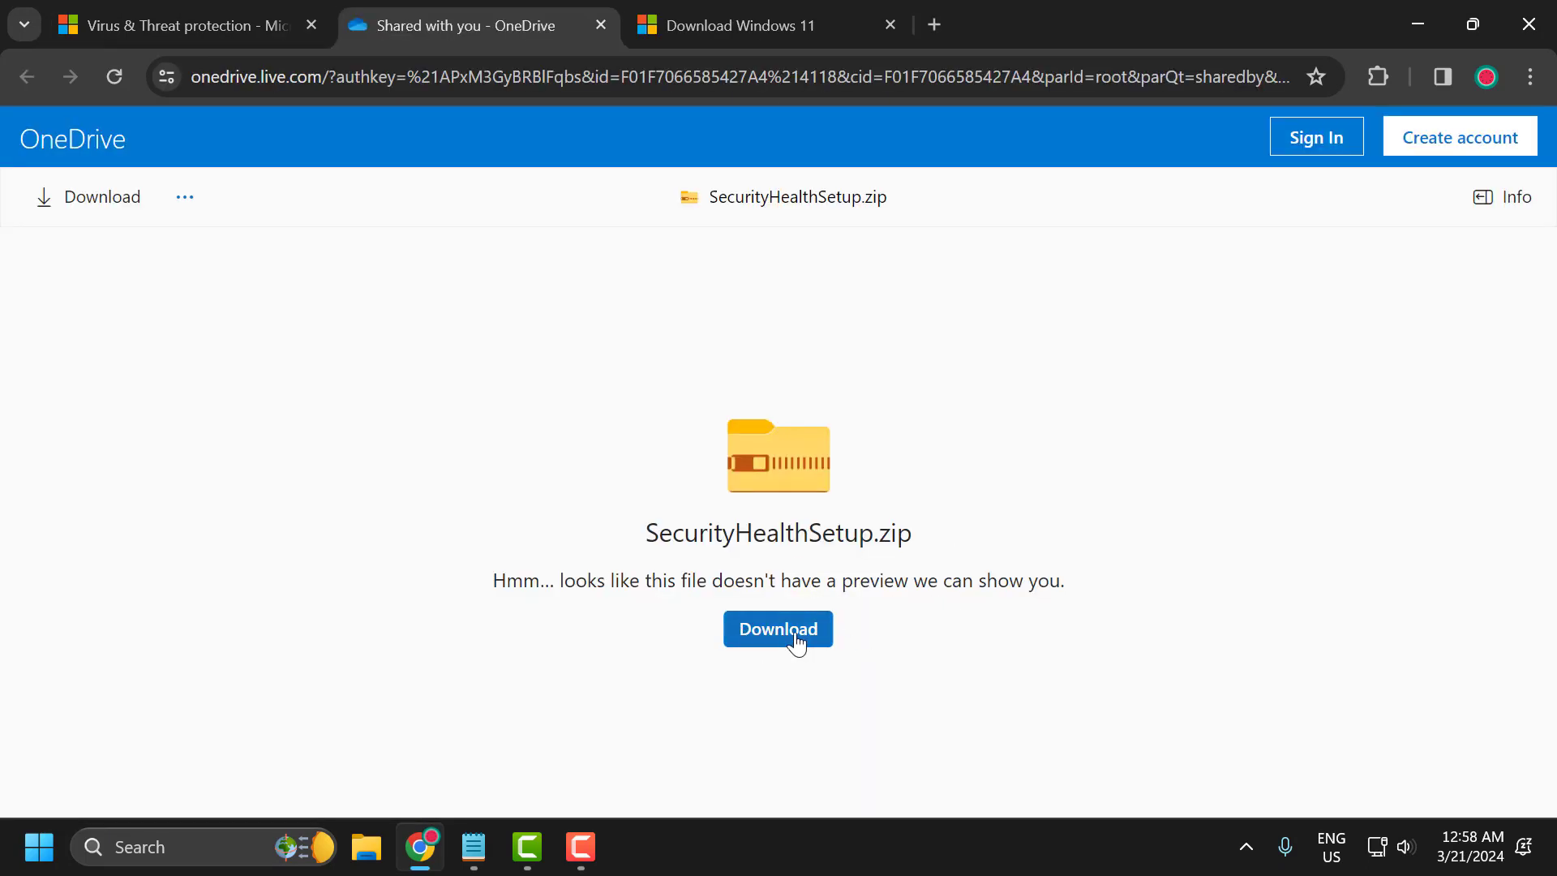
click(795, 640)
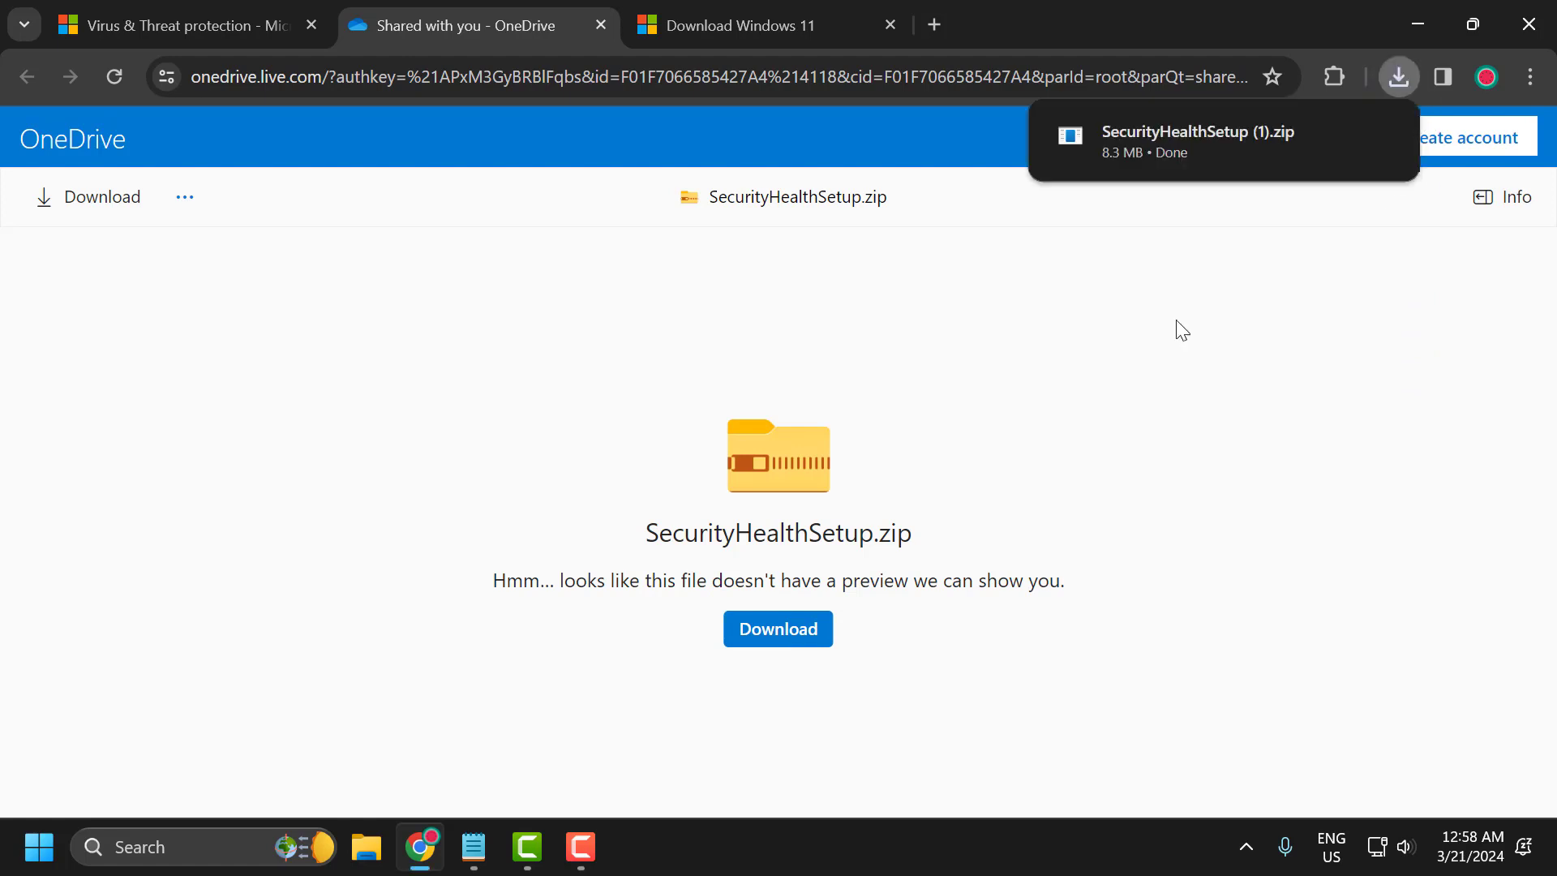
mouse_move(1234, 150)
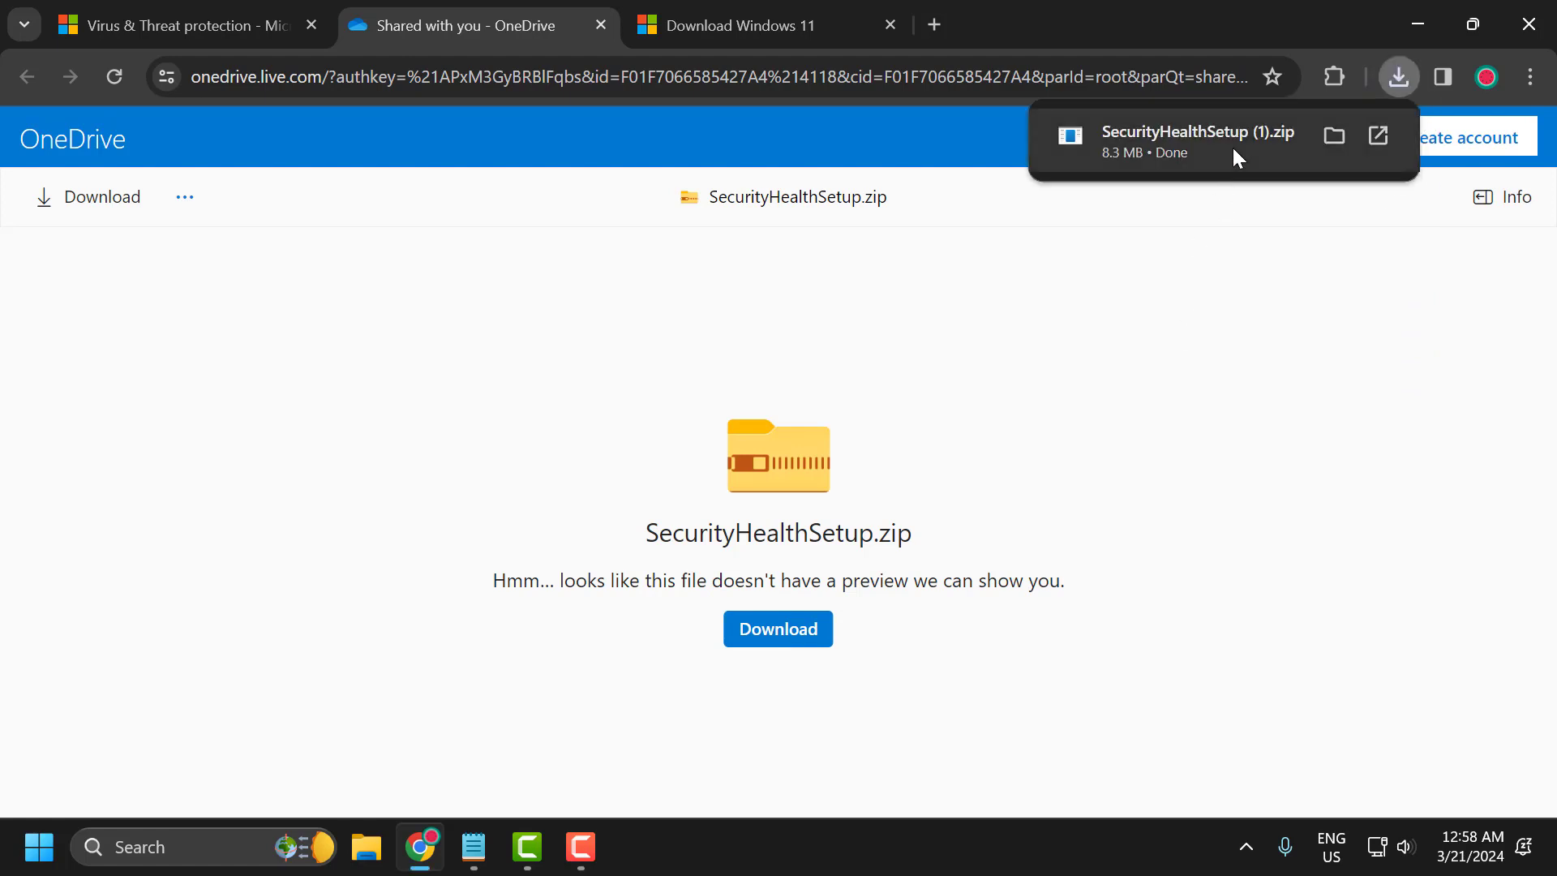
click(1331, 138)
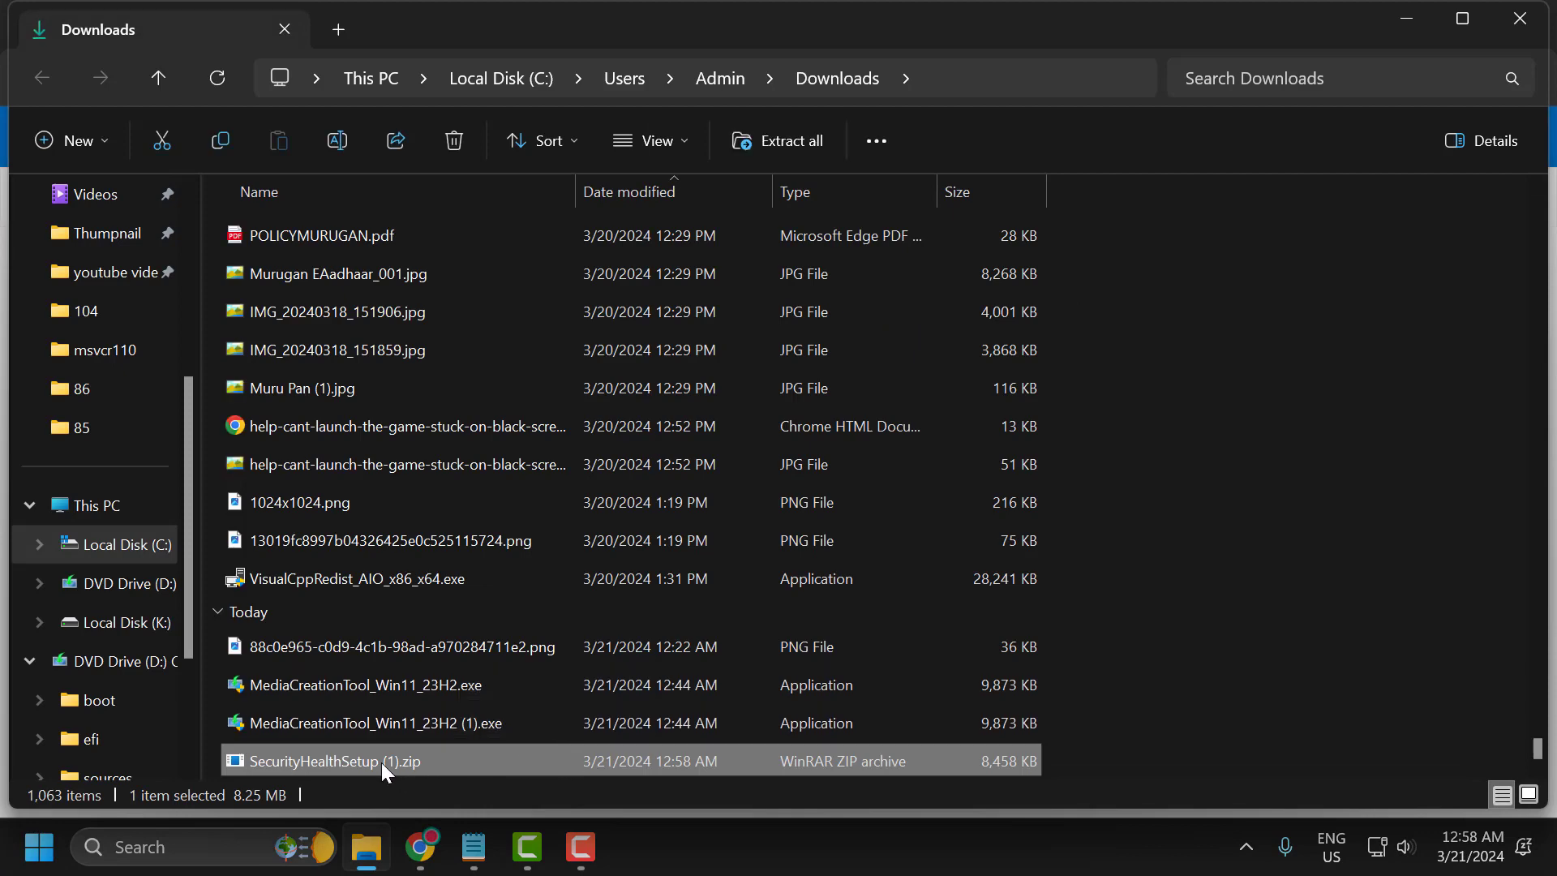
Extract the downloaded zip into a new SecurityHealthSetup (1) folder.
right_click(381, 762)
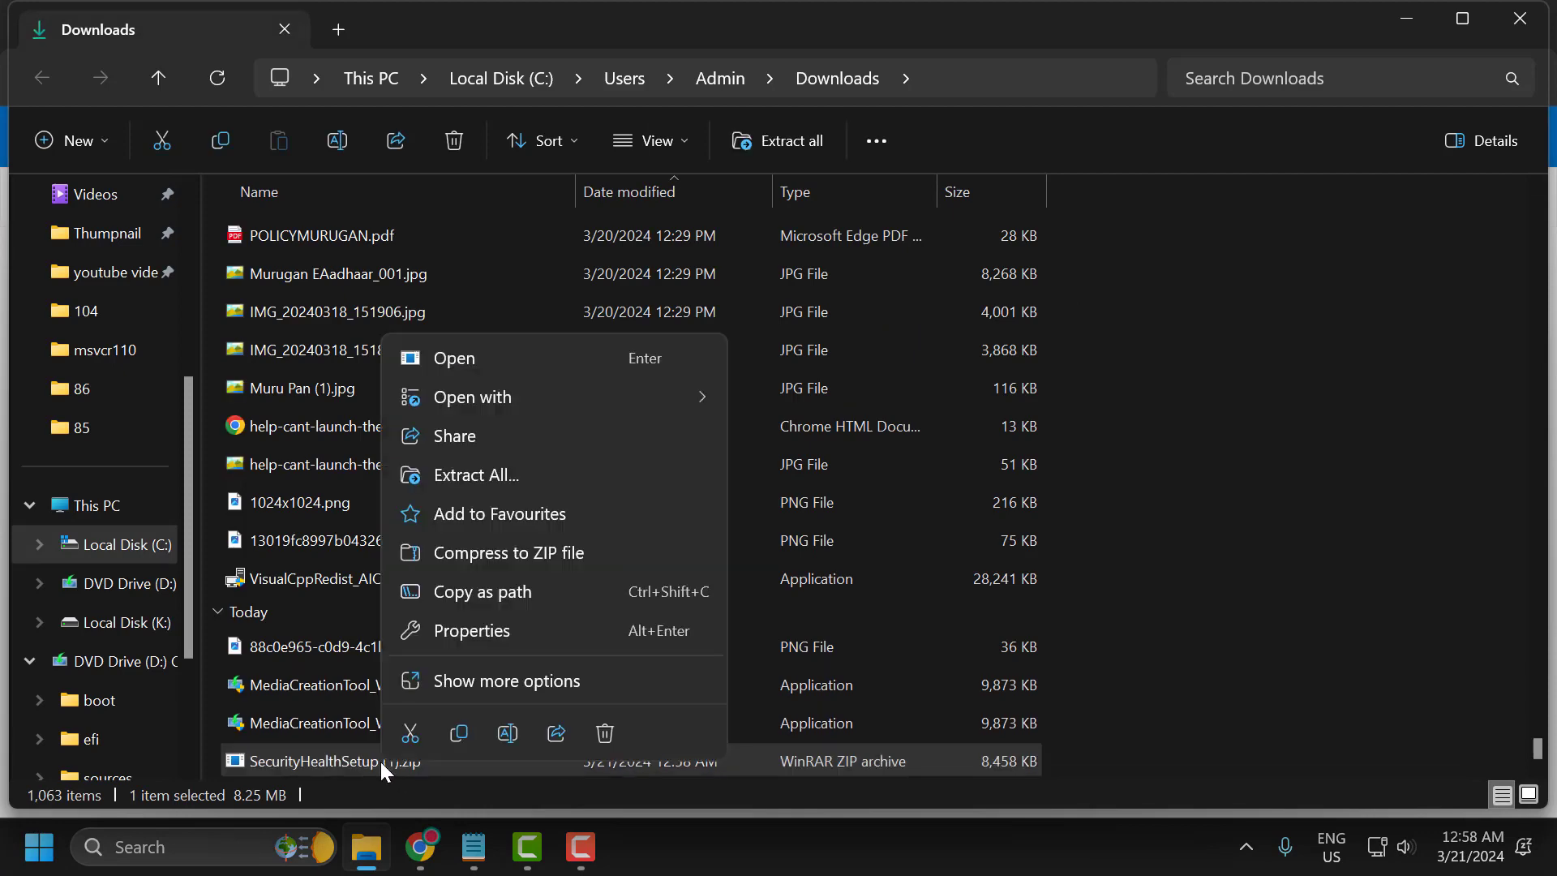
click(497, 478)
click(962, 671)
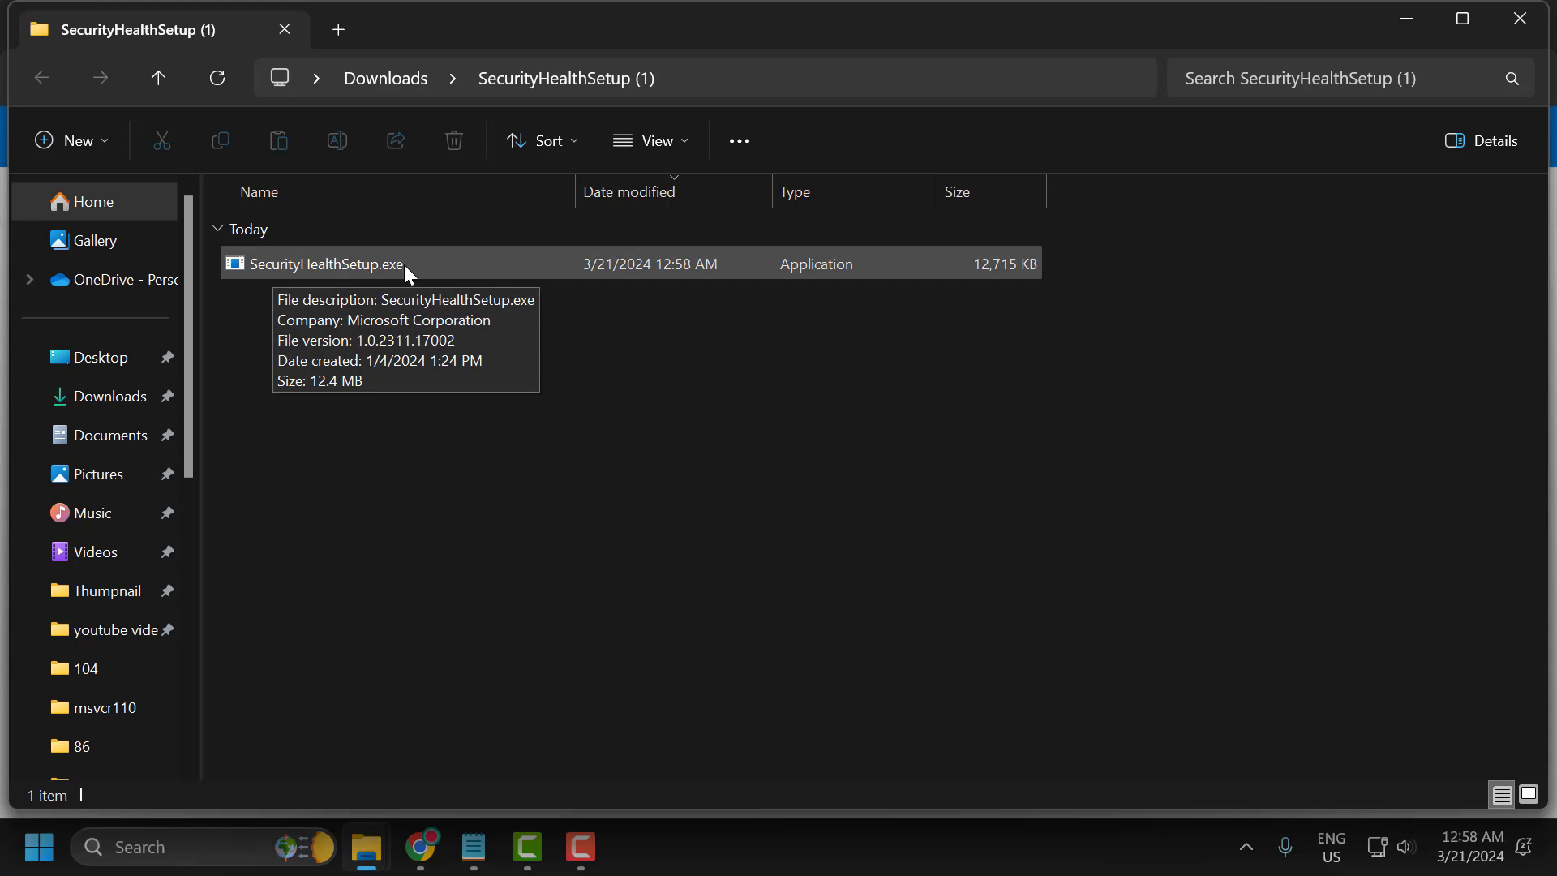
Copy SecurityHealthSetup.exe from the extracted folder.
click(345, 261)
right_click(346, 262)
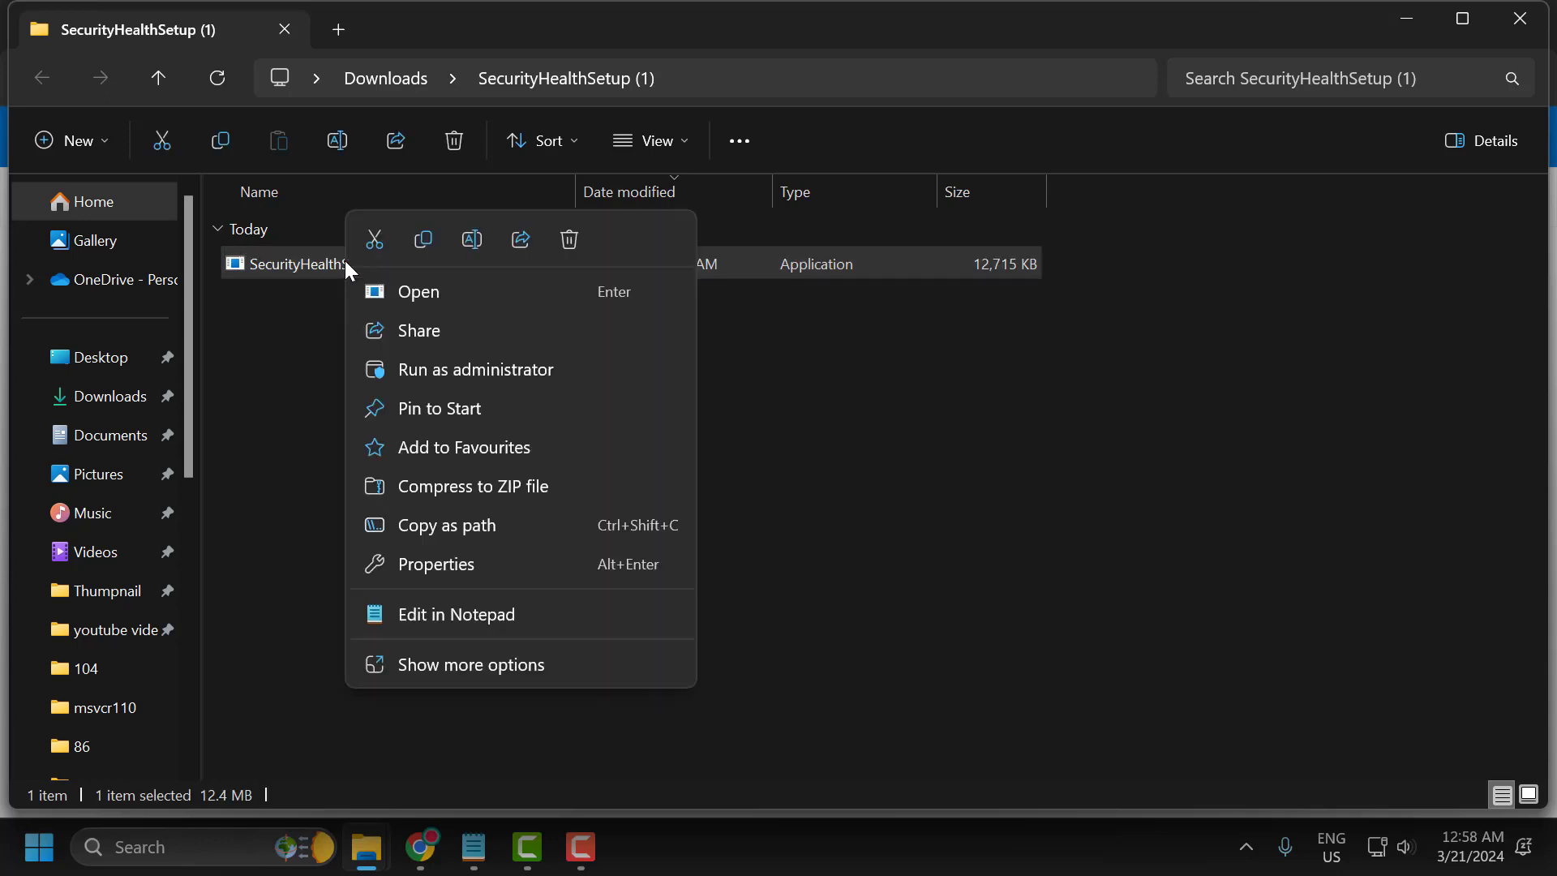
click(424, 240)
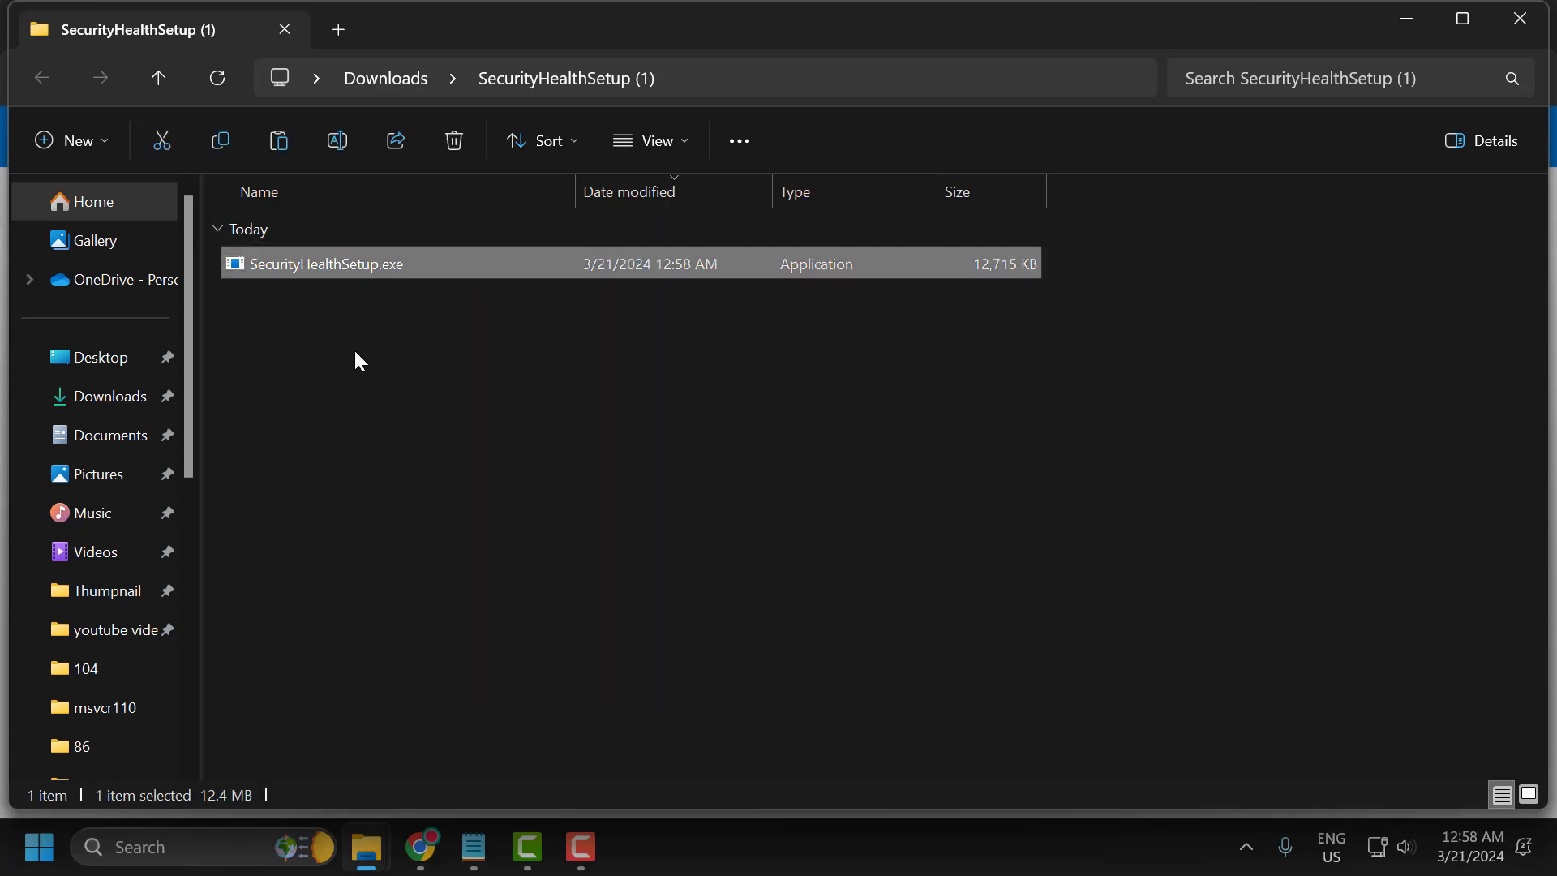
scroll(106, 527, down, 4)
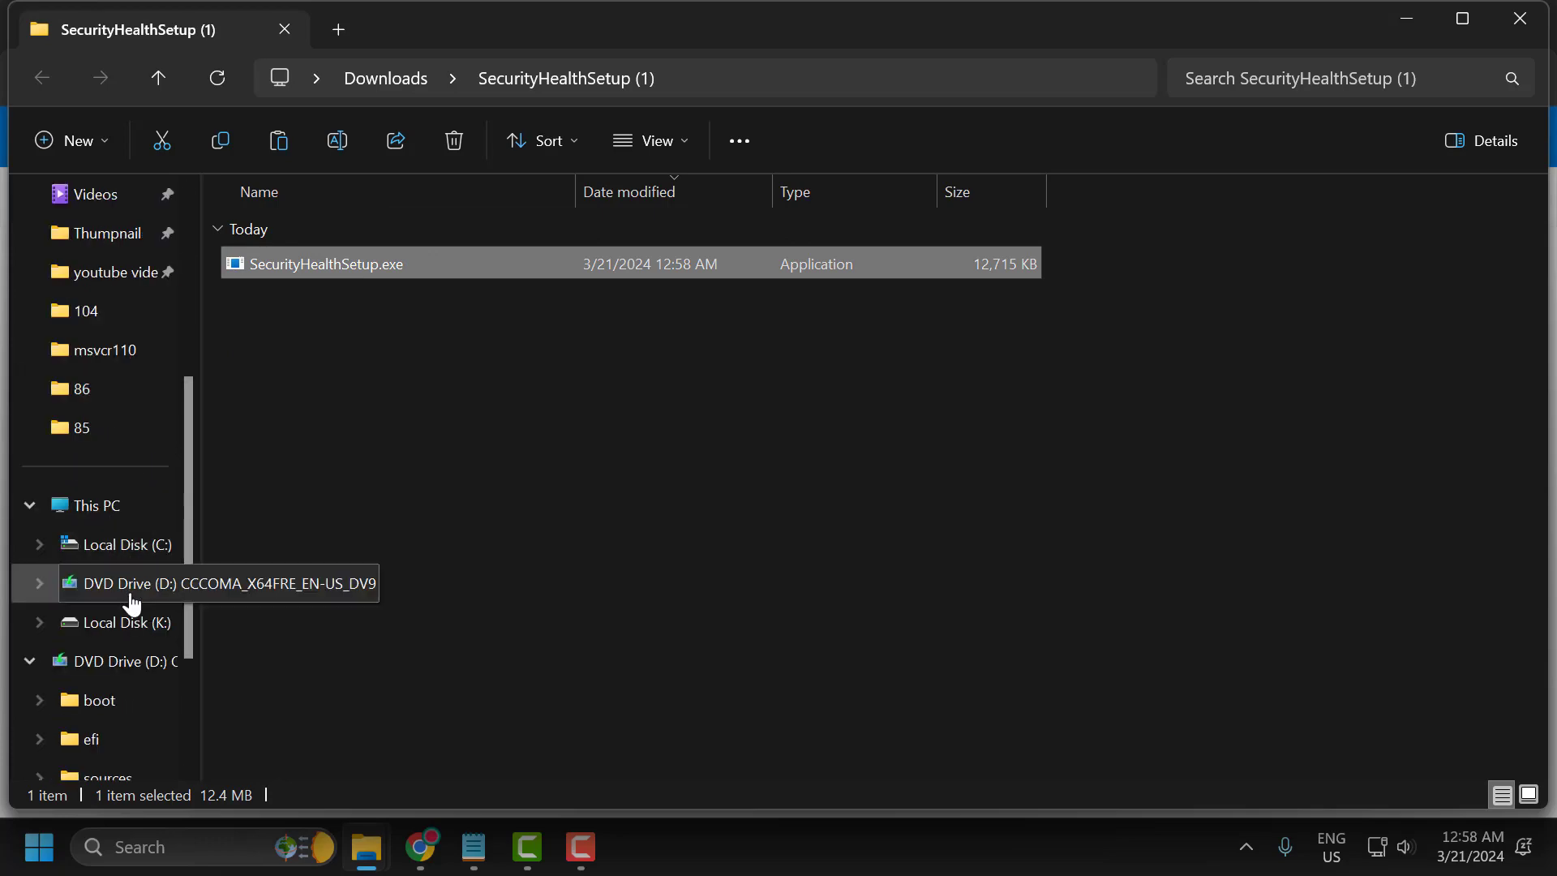
Browse from the C: drive into the Windows\System32 folder.
click(112, 558)
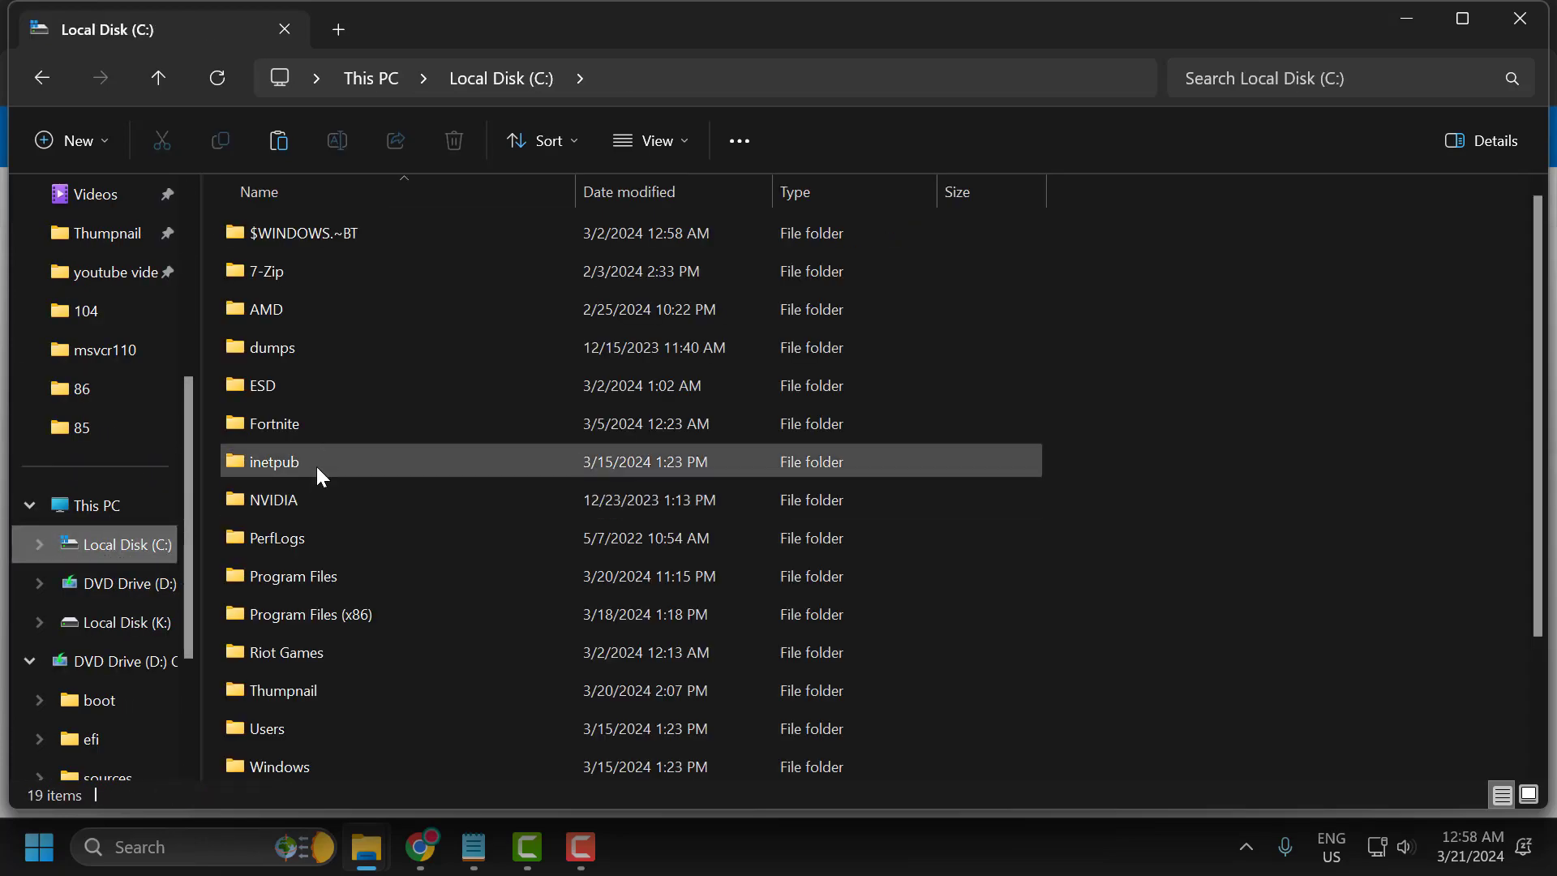
scroll(324, 487, down, 2)
double_click(300, 613)
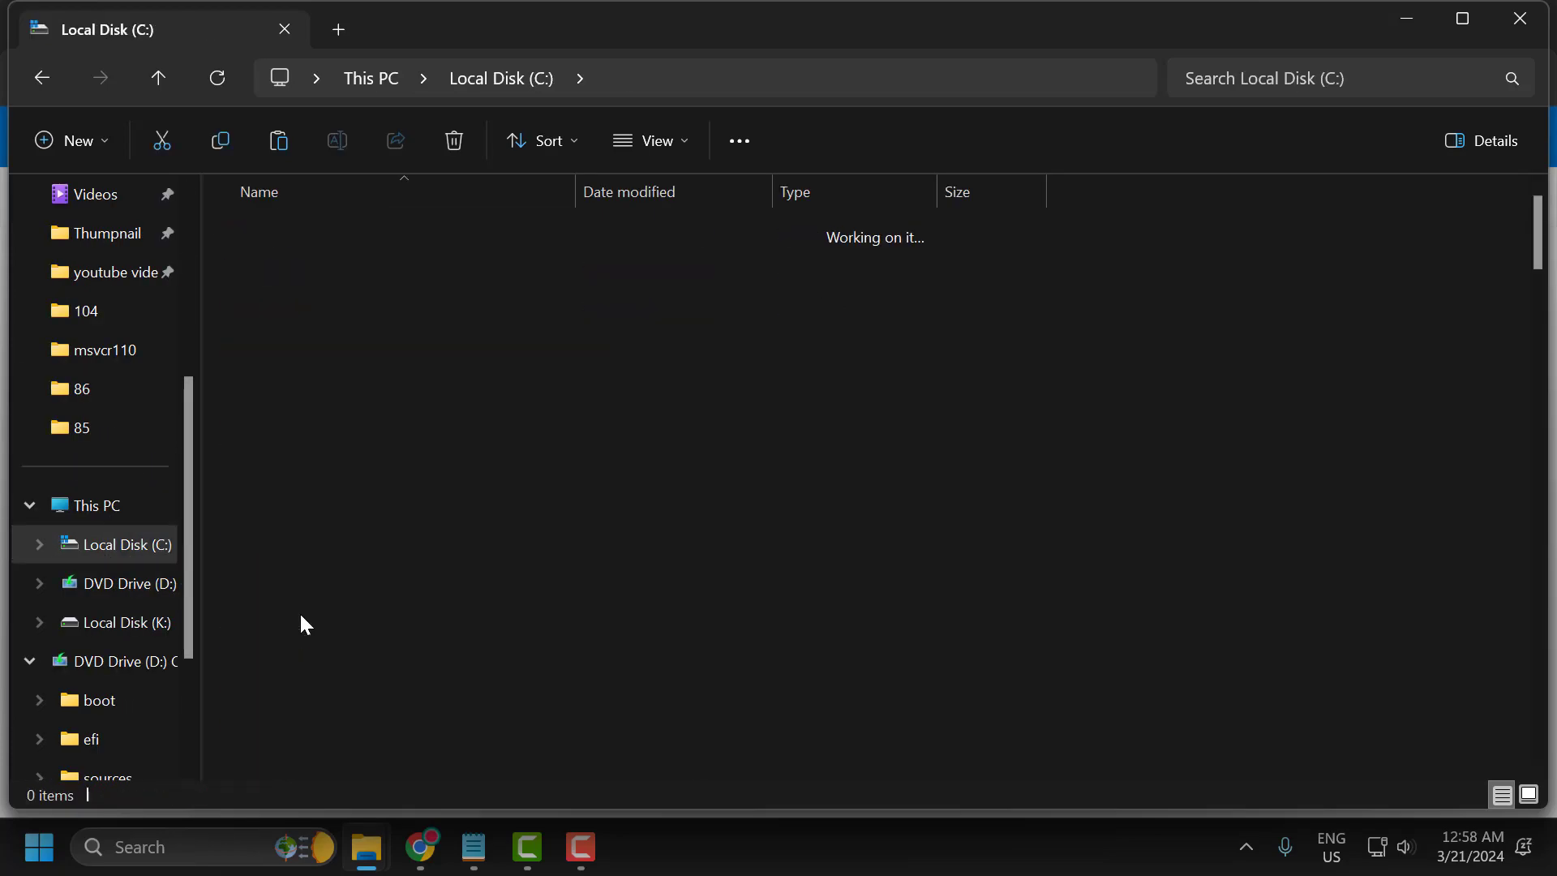
key(s)
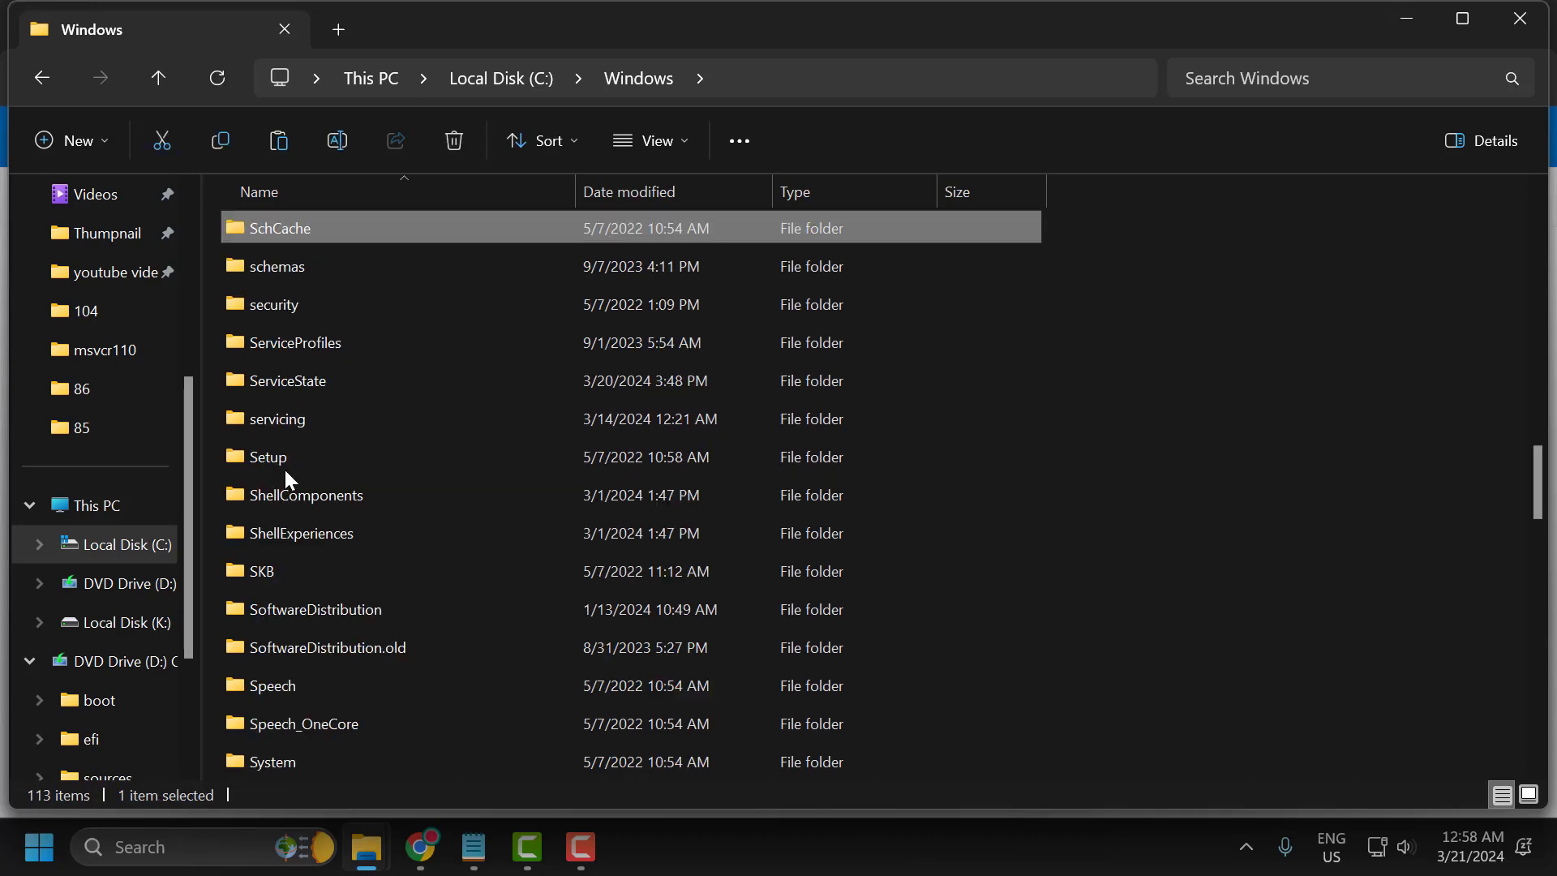
key(s)
key(s)
key(s)
key(s)
key(s)
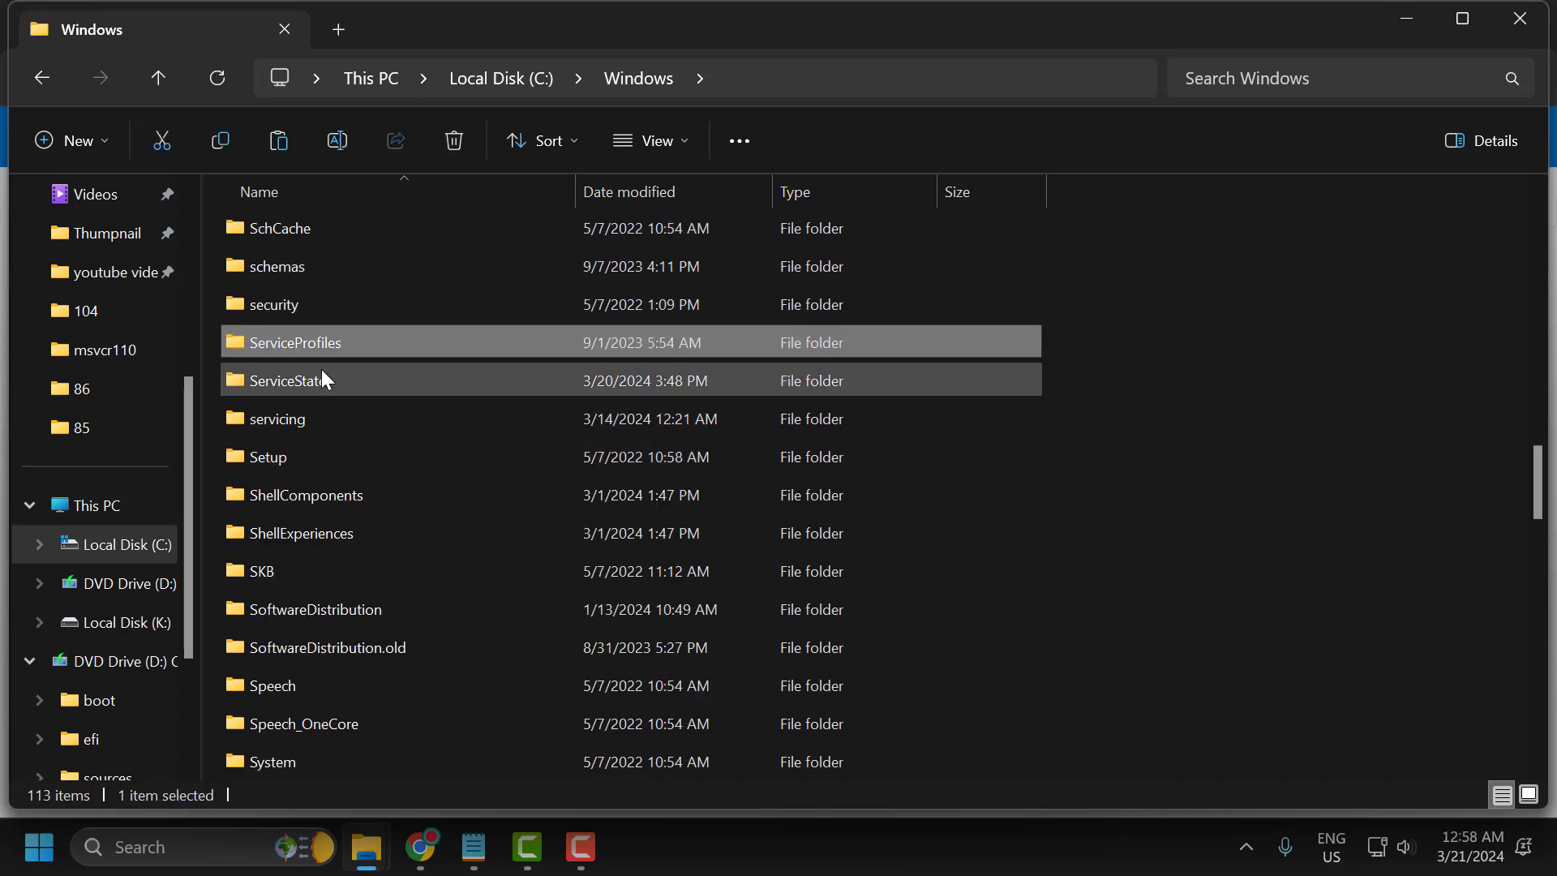
scroll(337, 508, down, 3)
click(318, 466)
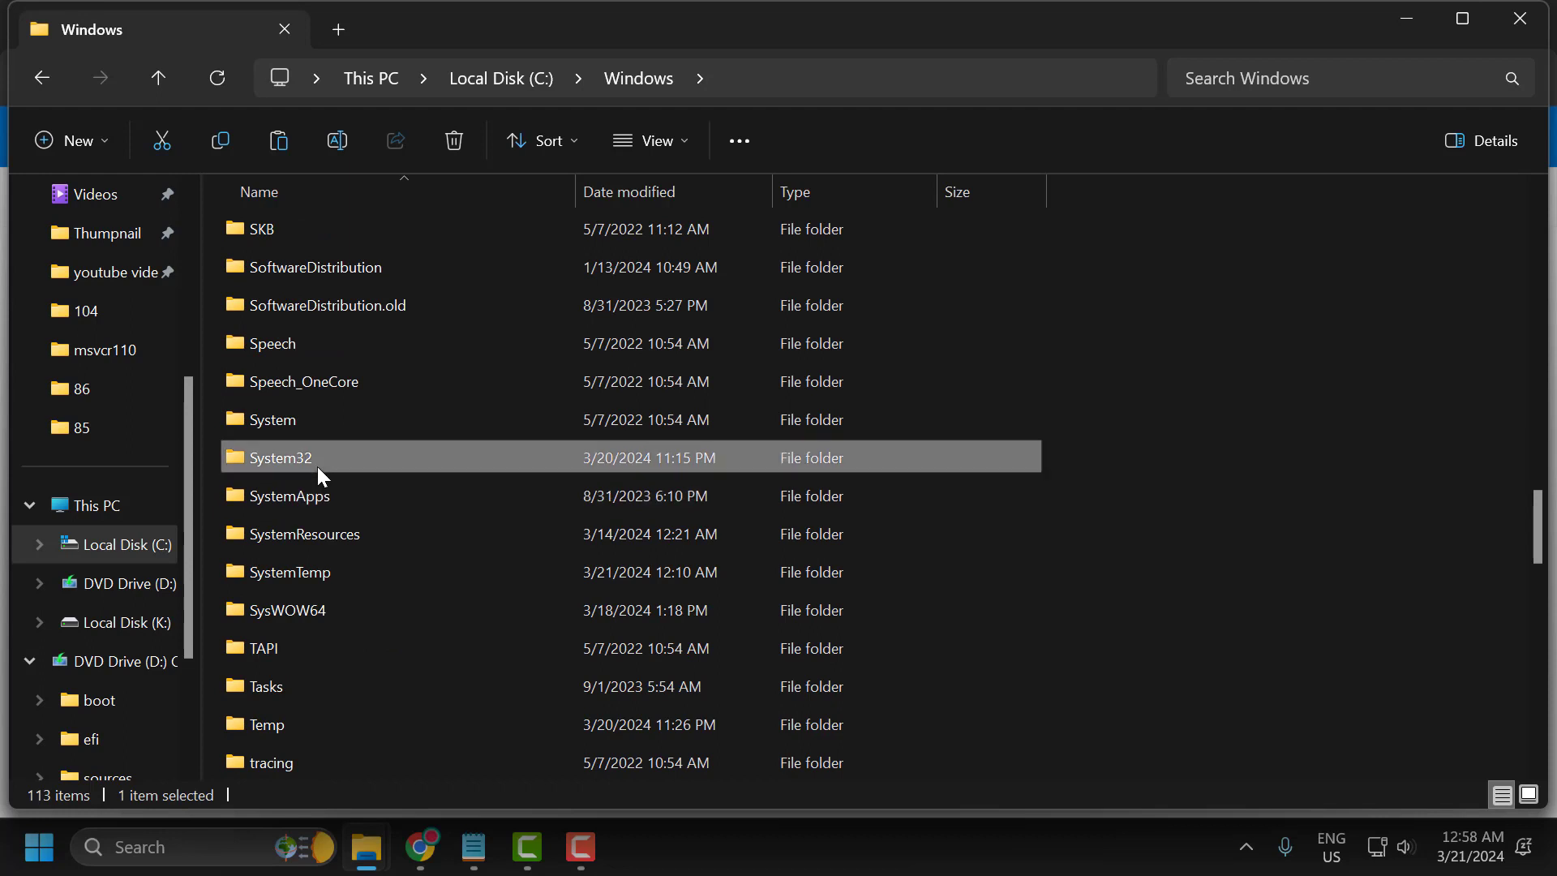
double_click(313, 462)
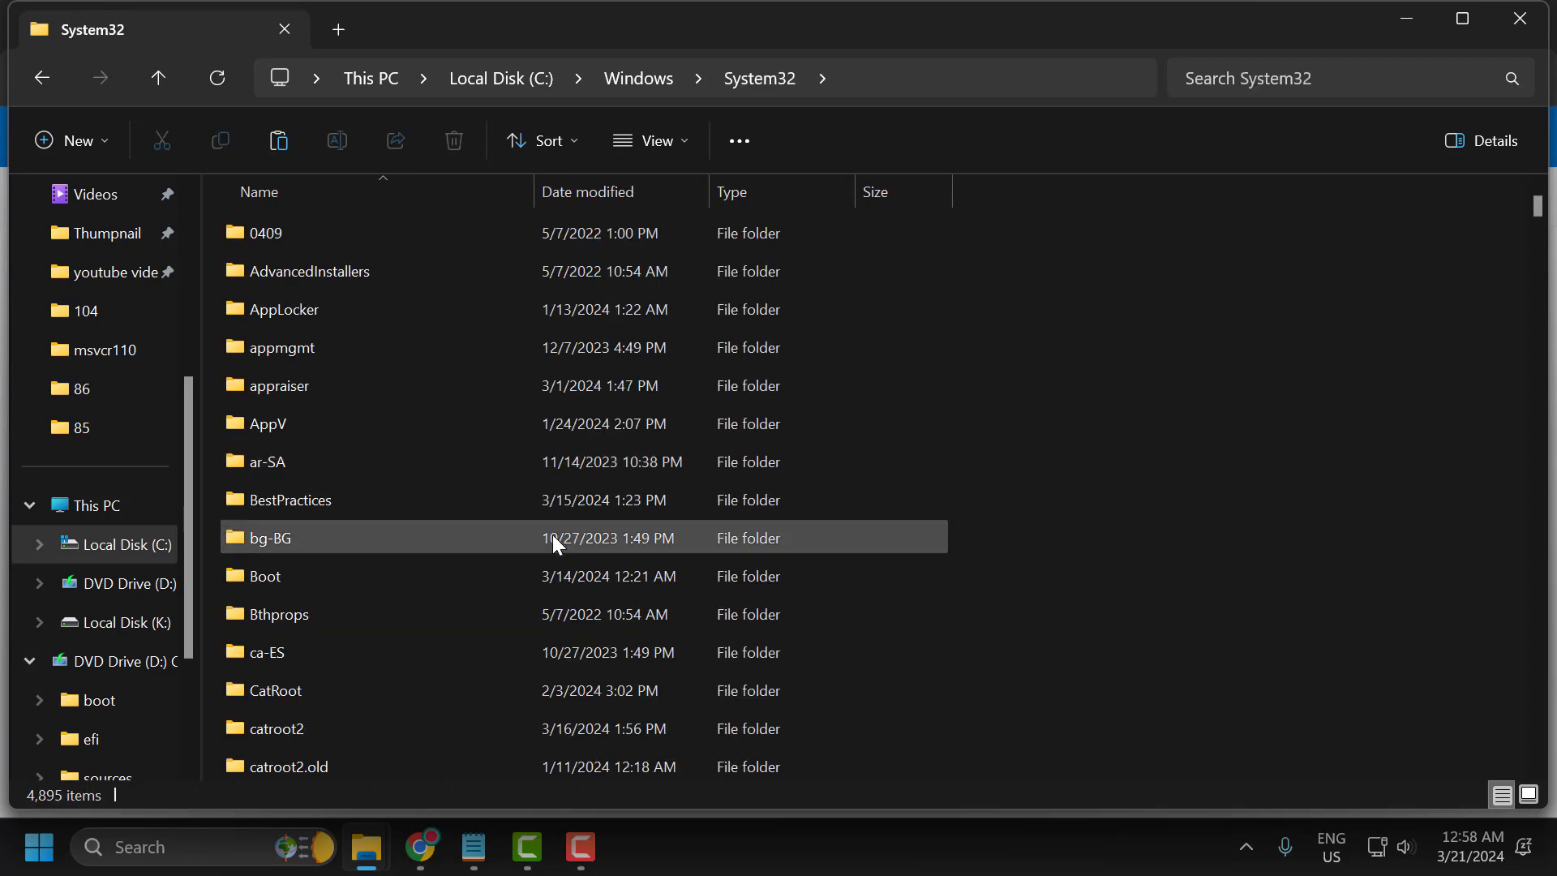
Open the SecurityHealth folder in System32, then minimize its window.
key(s)
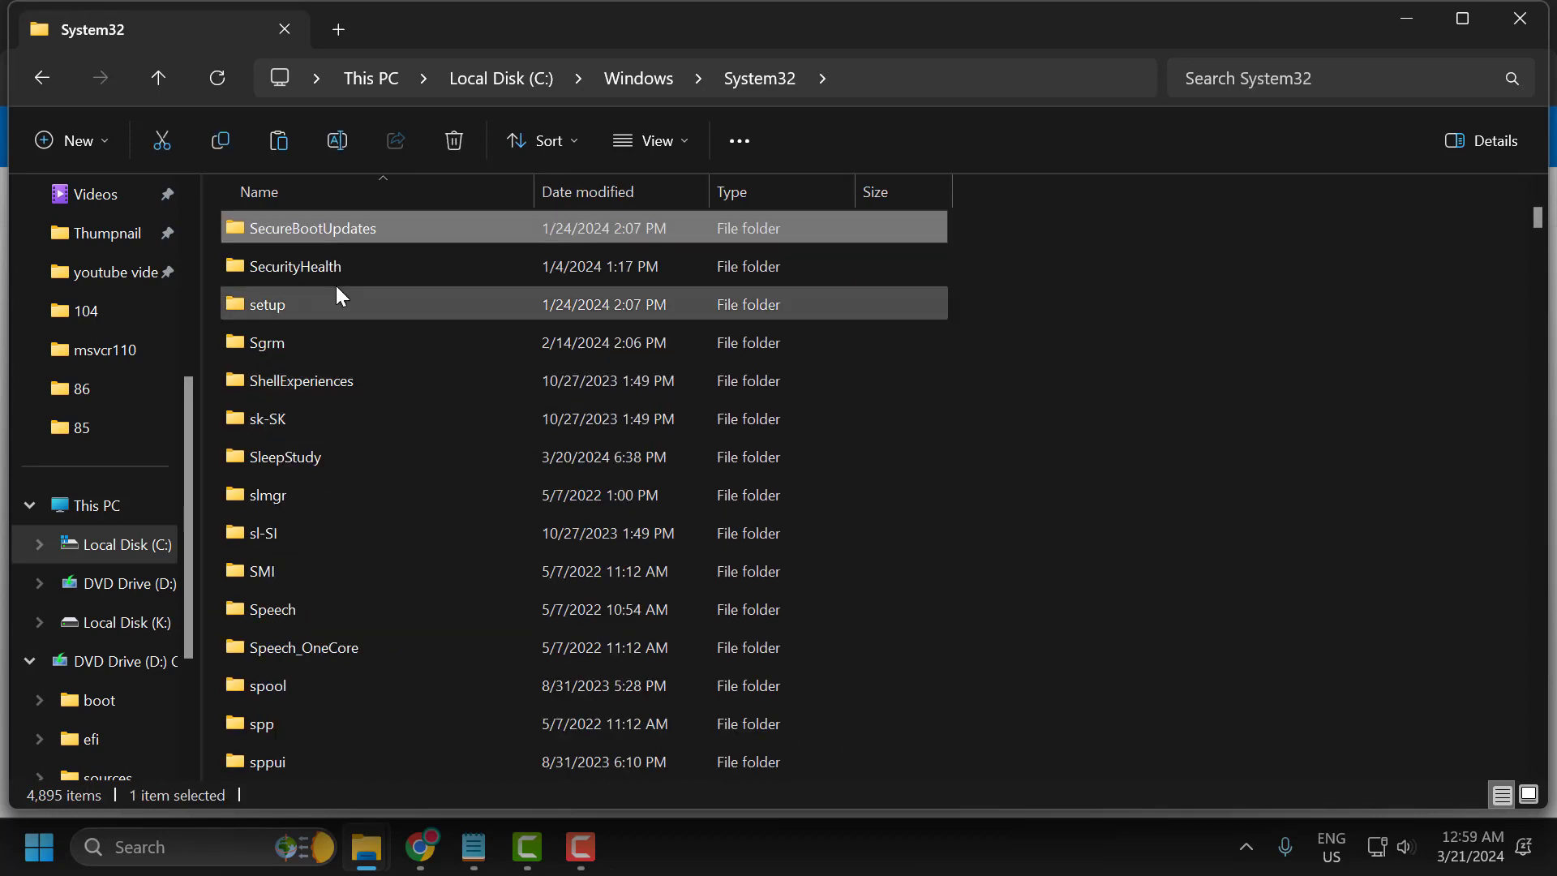
click(290, 266)
click(300, 267)
click(406, 260)
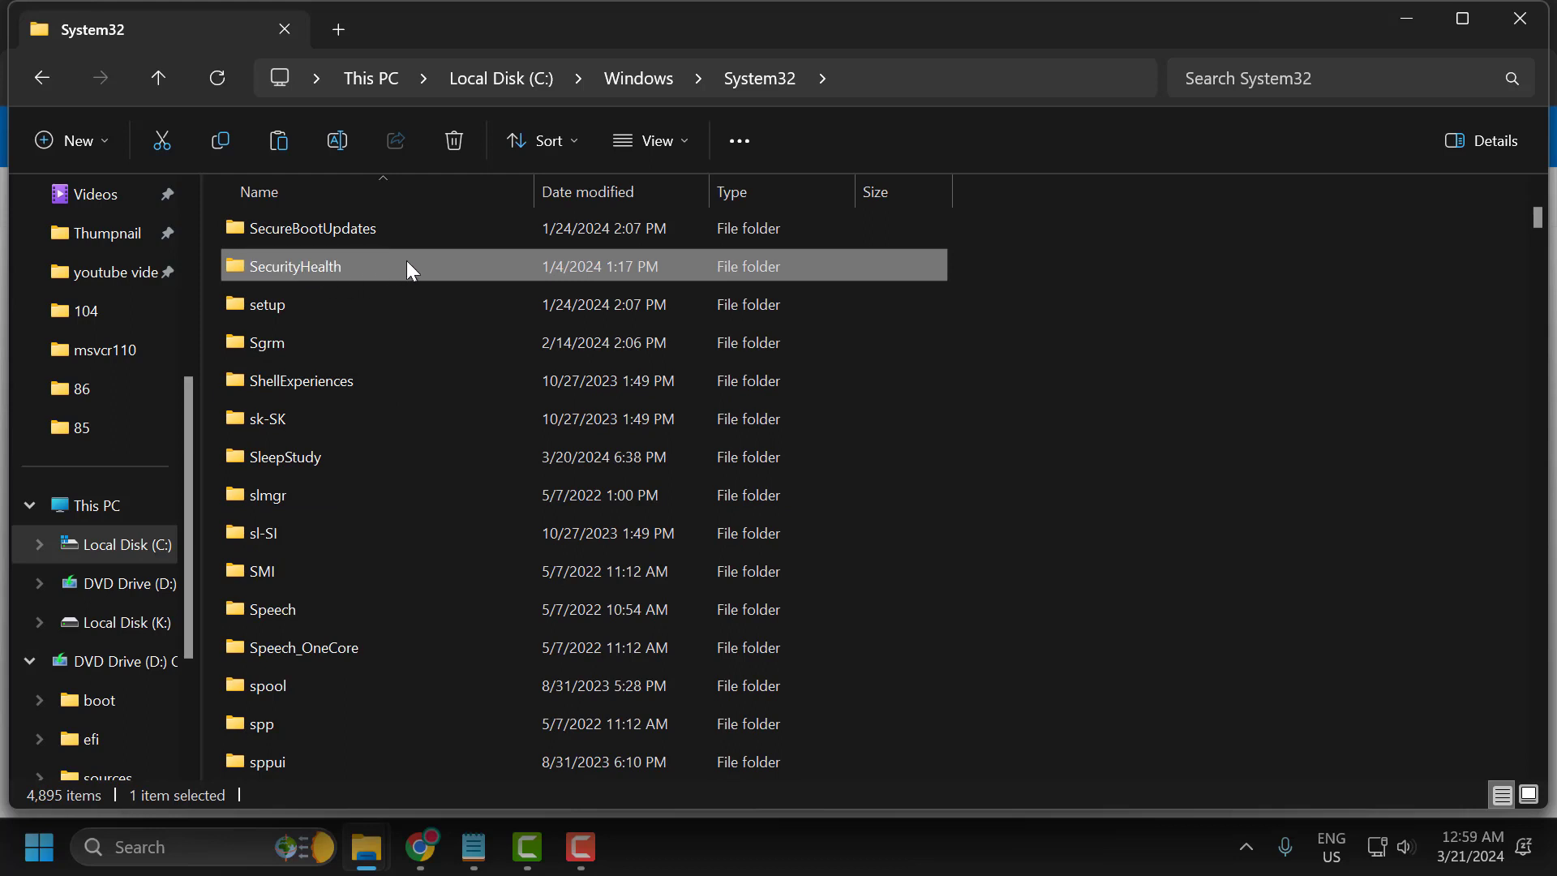
double_click(407, 266)
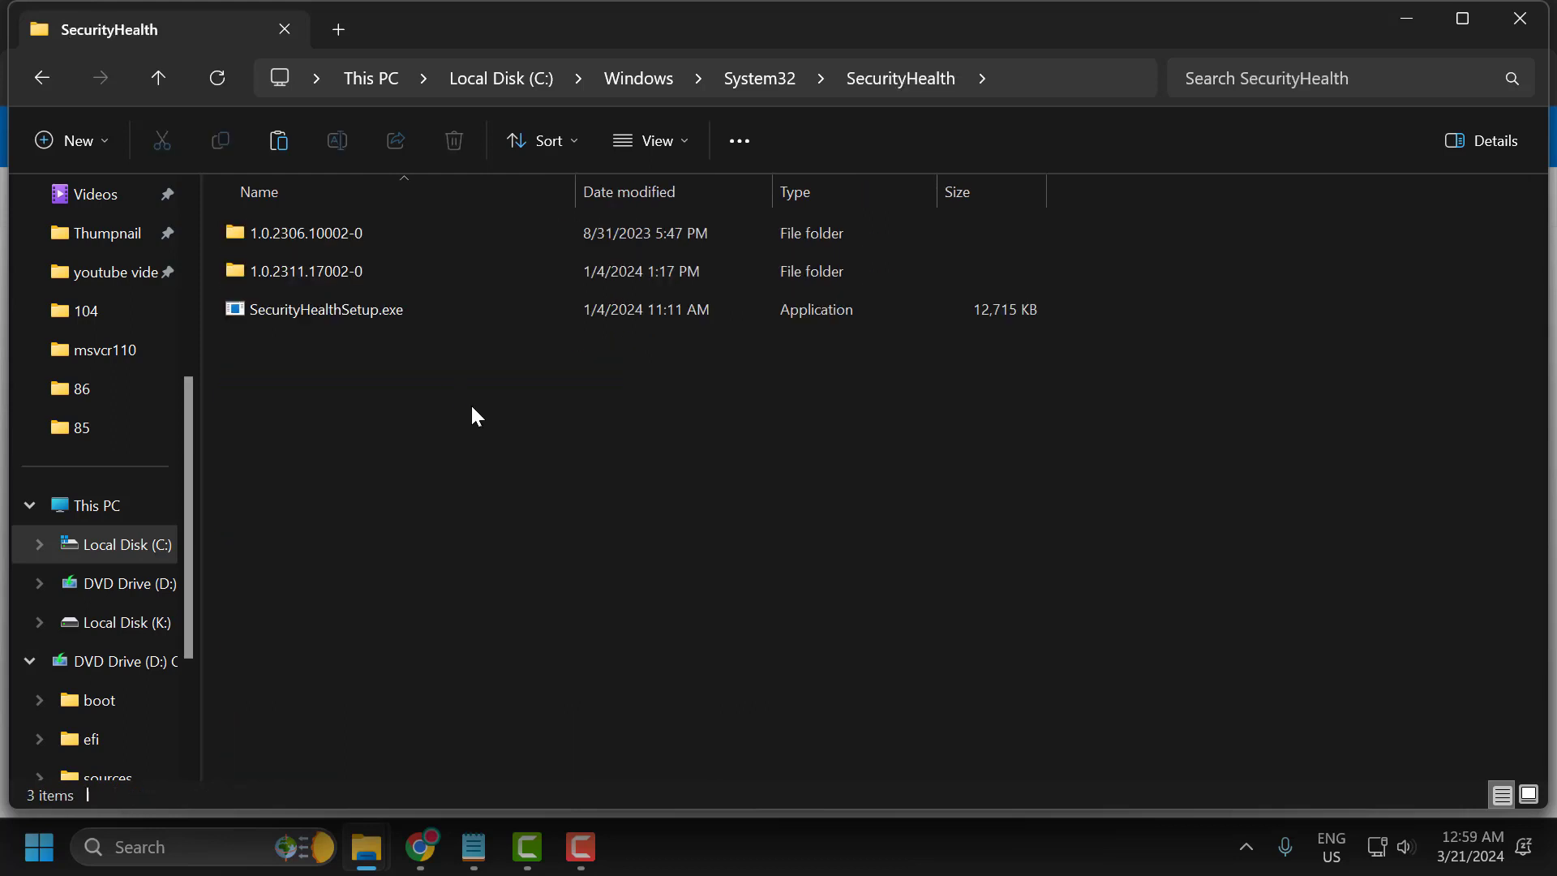
right_click(444, 469)
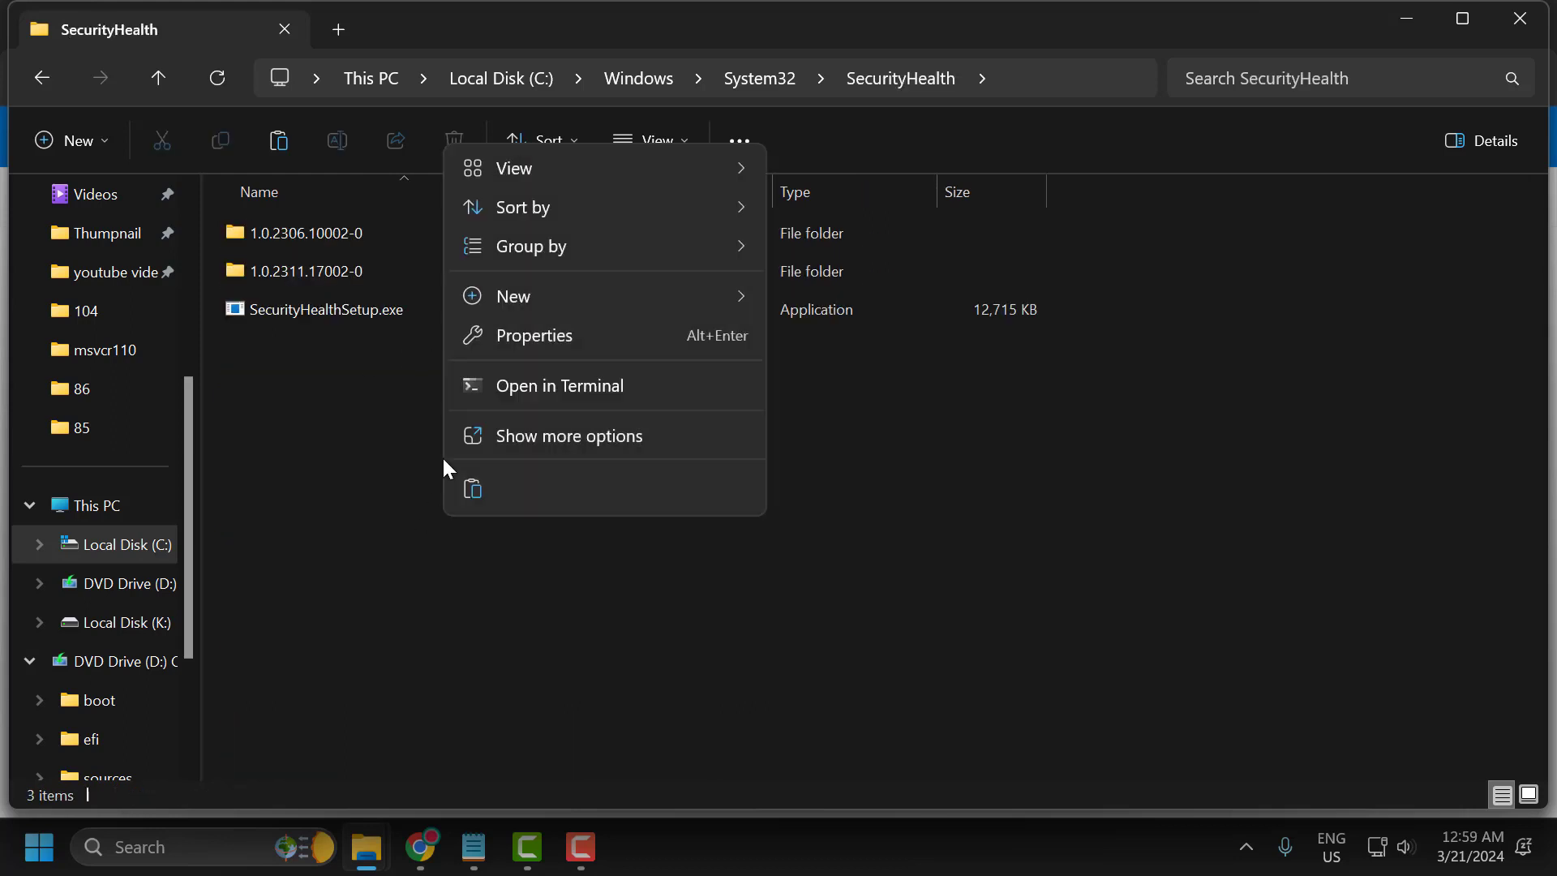
click(329, 472)
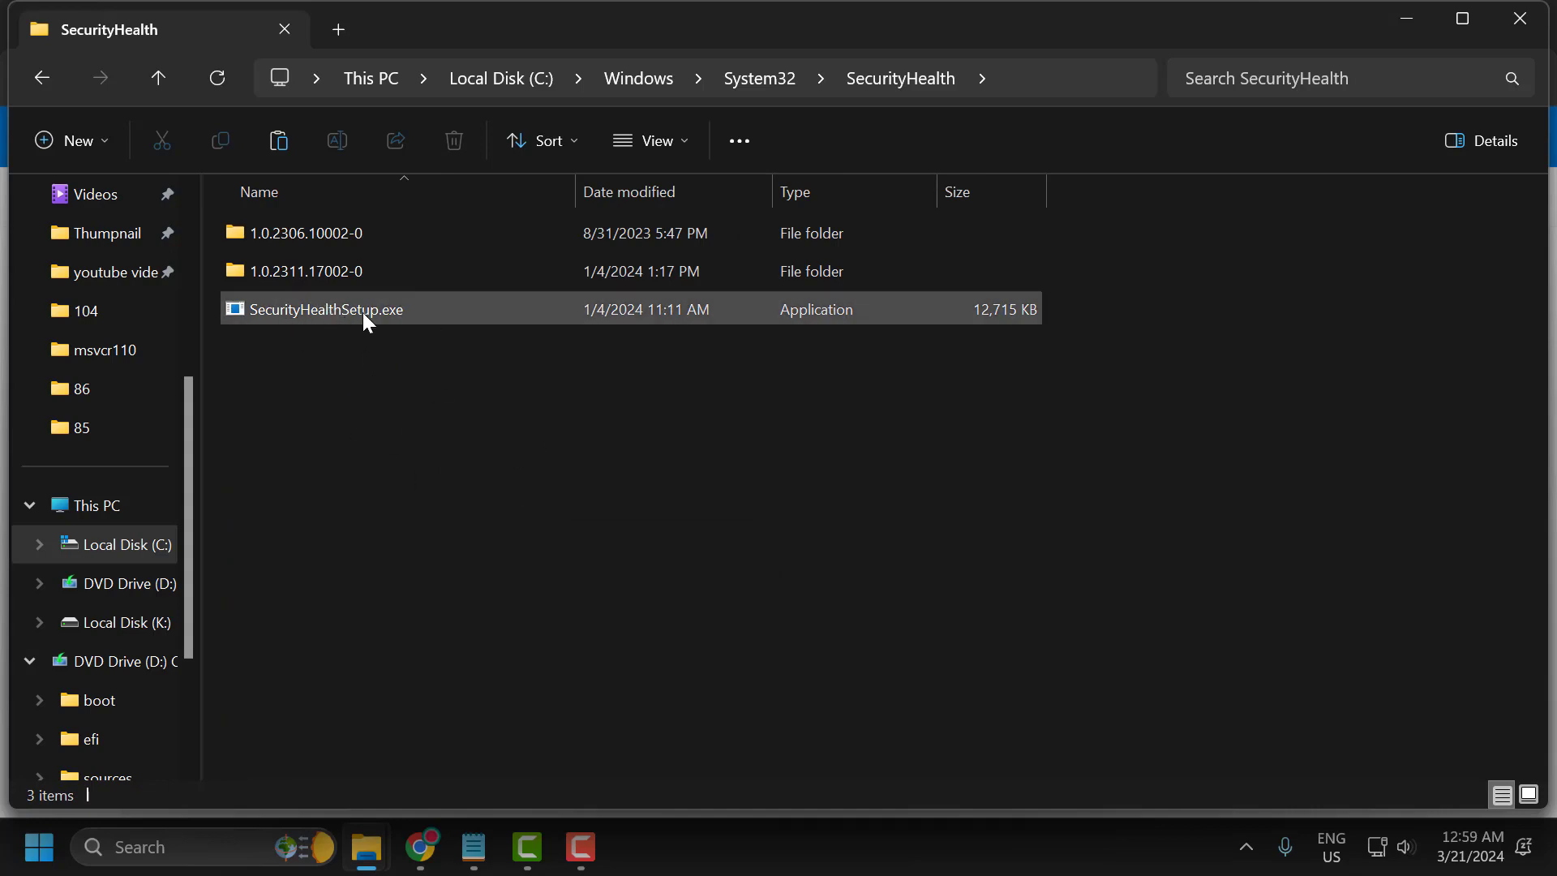
click(1389, 24)
Minimize the Downloads window and Chrome to reveal the desktop.
click(1413, 22)
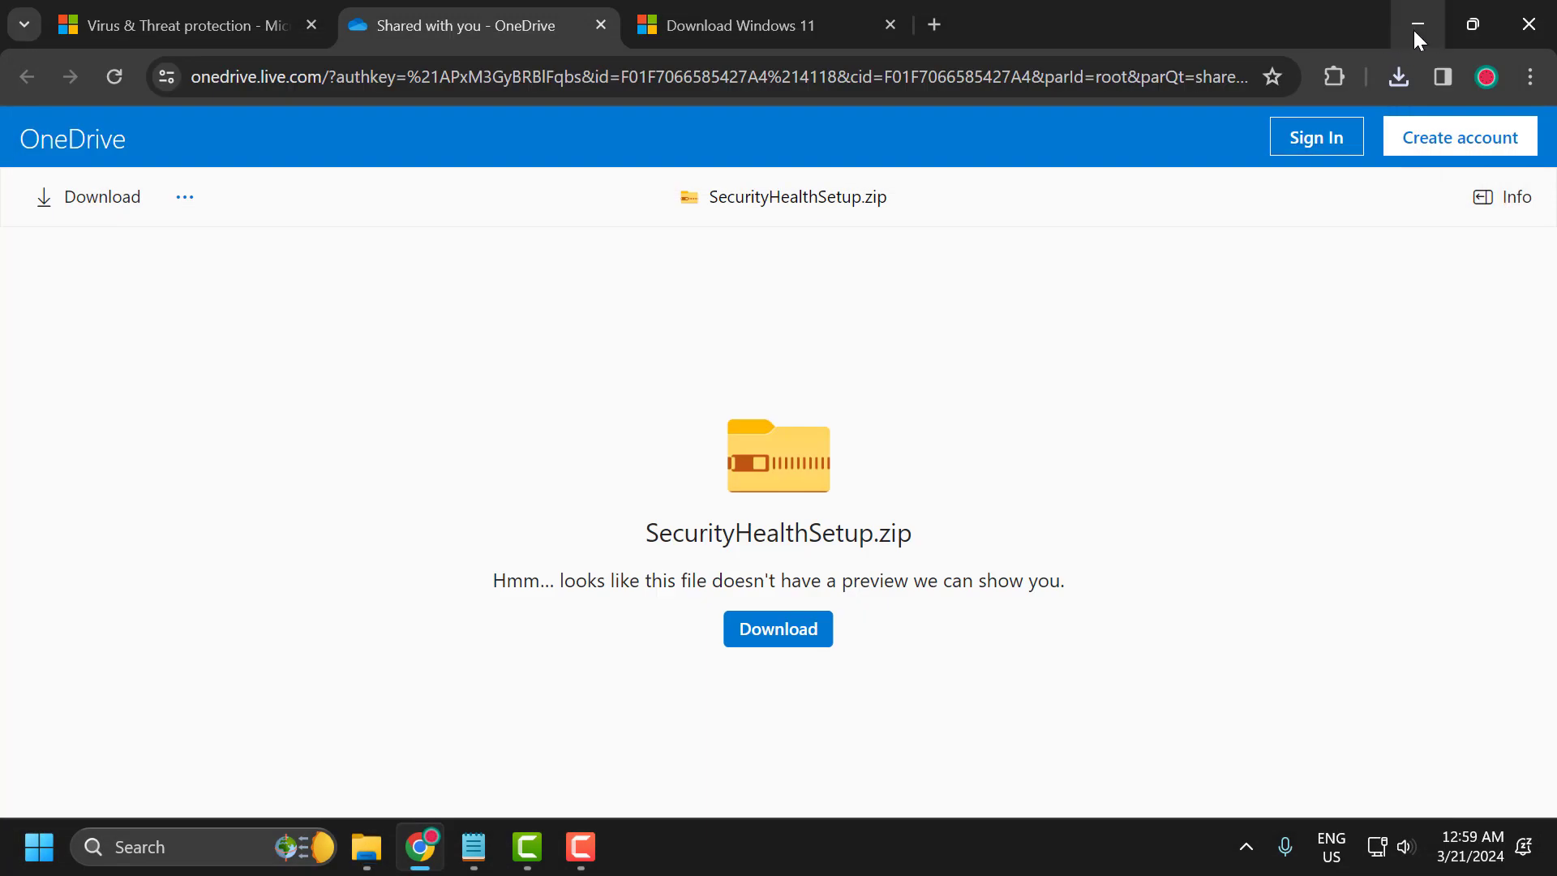
click(1415, 28)
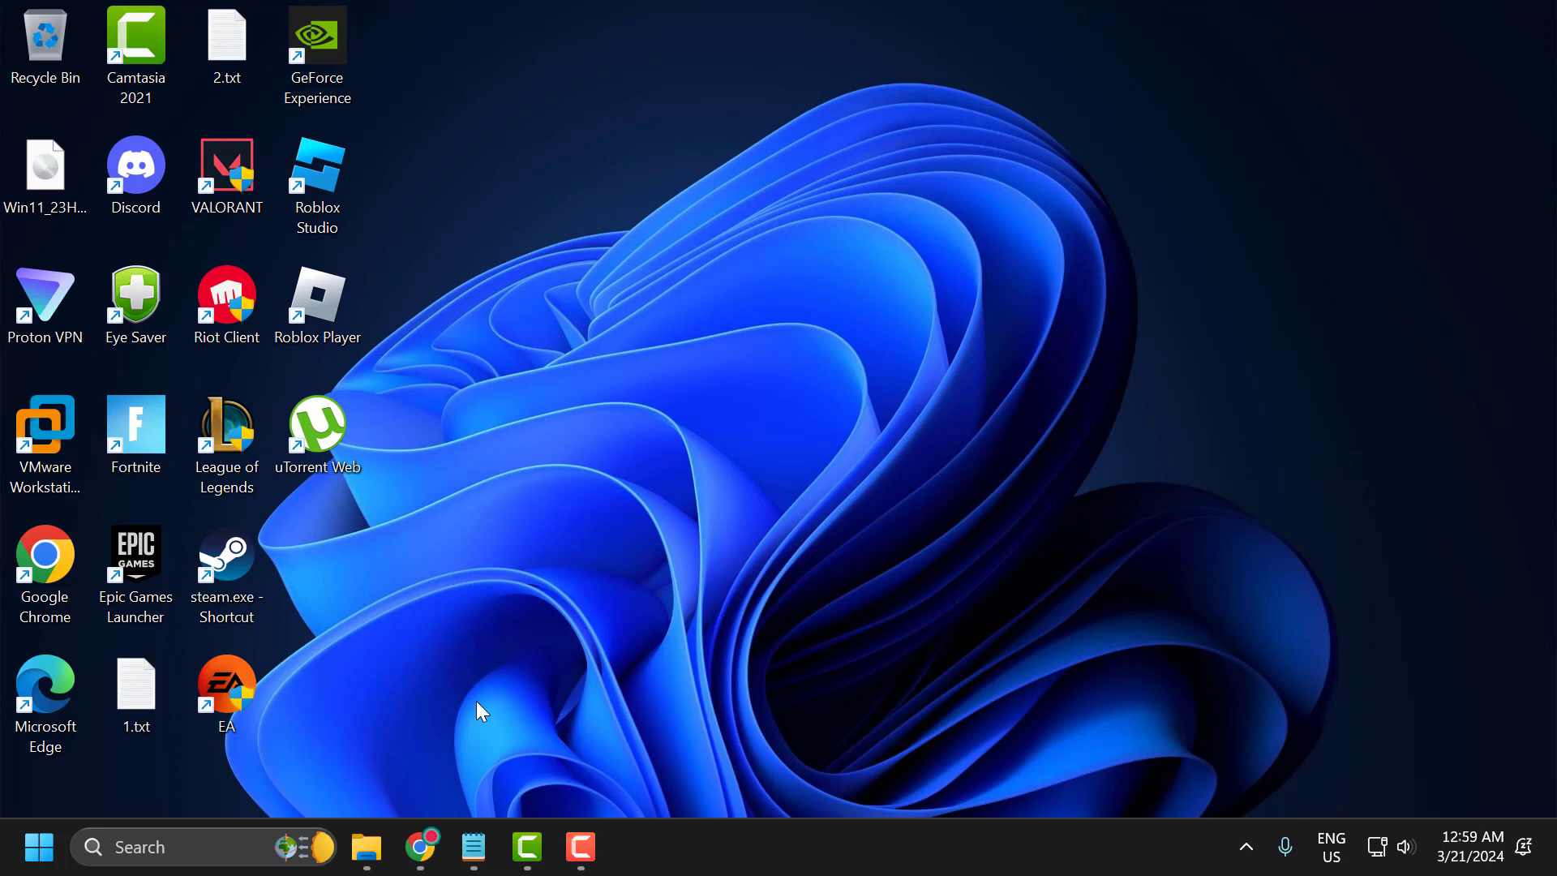
Run SecurityHealthSetup.exe from System32\SecurityHealth as administrator, then close the folder window.
mouse_move(367, 846)
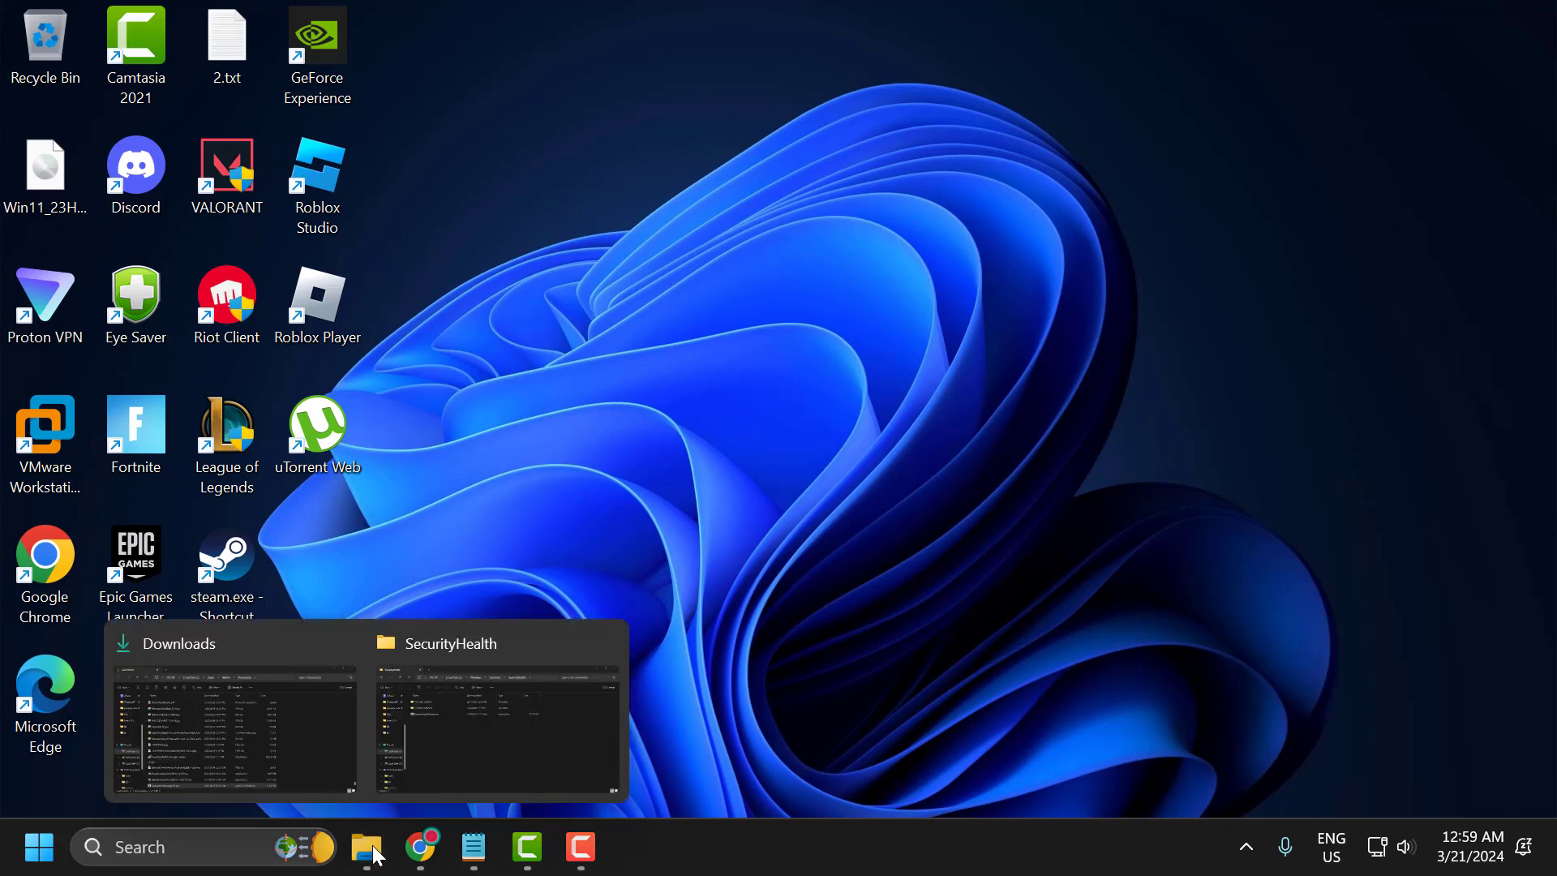
click(425, 721)
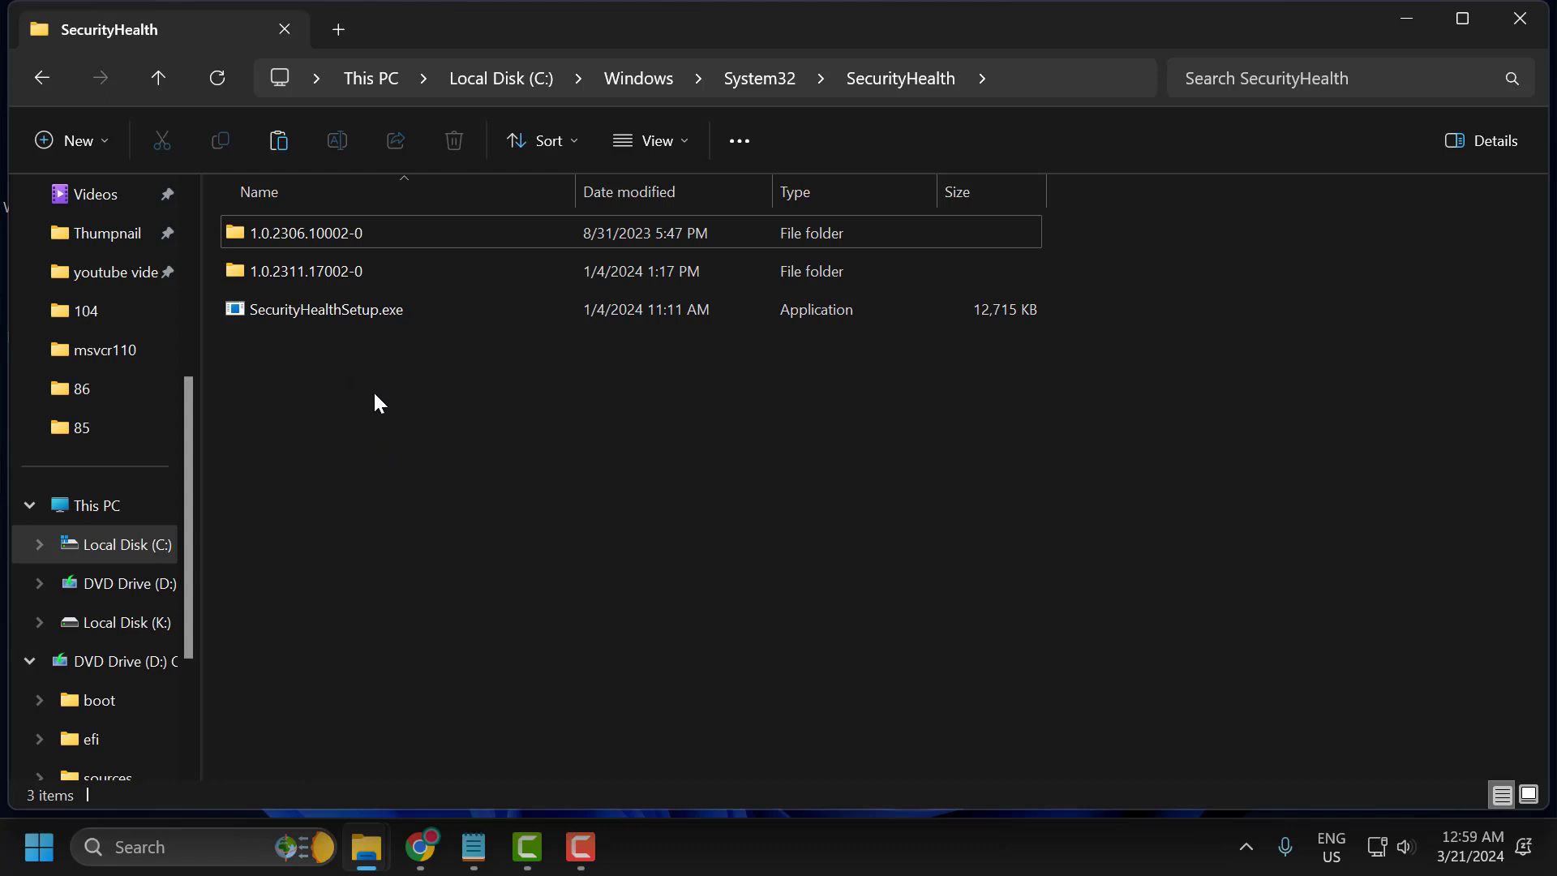
right_click(409, 307)
click(344, 309)
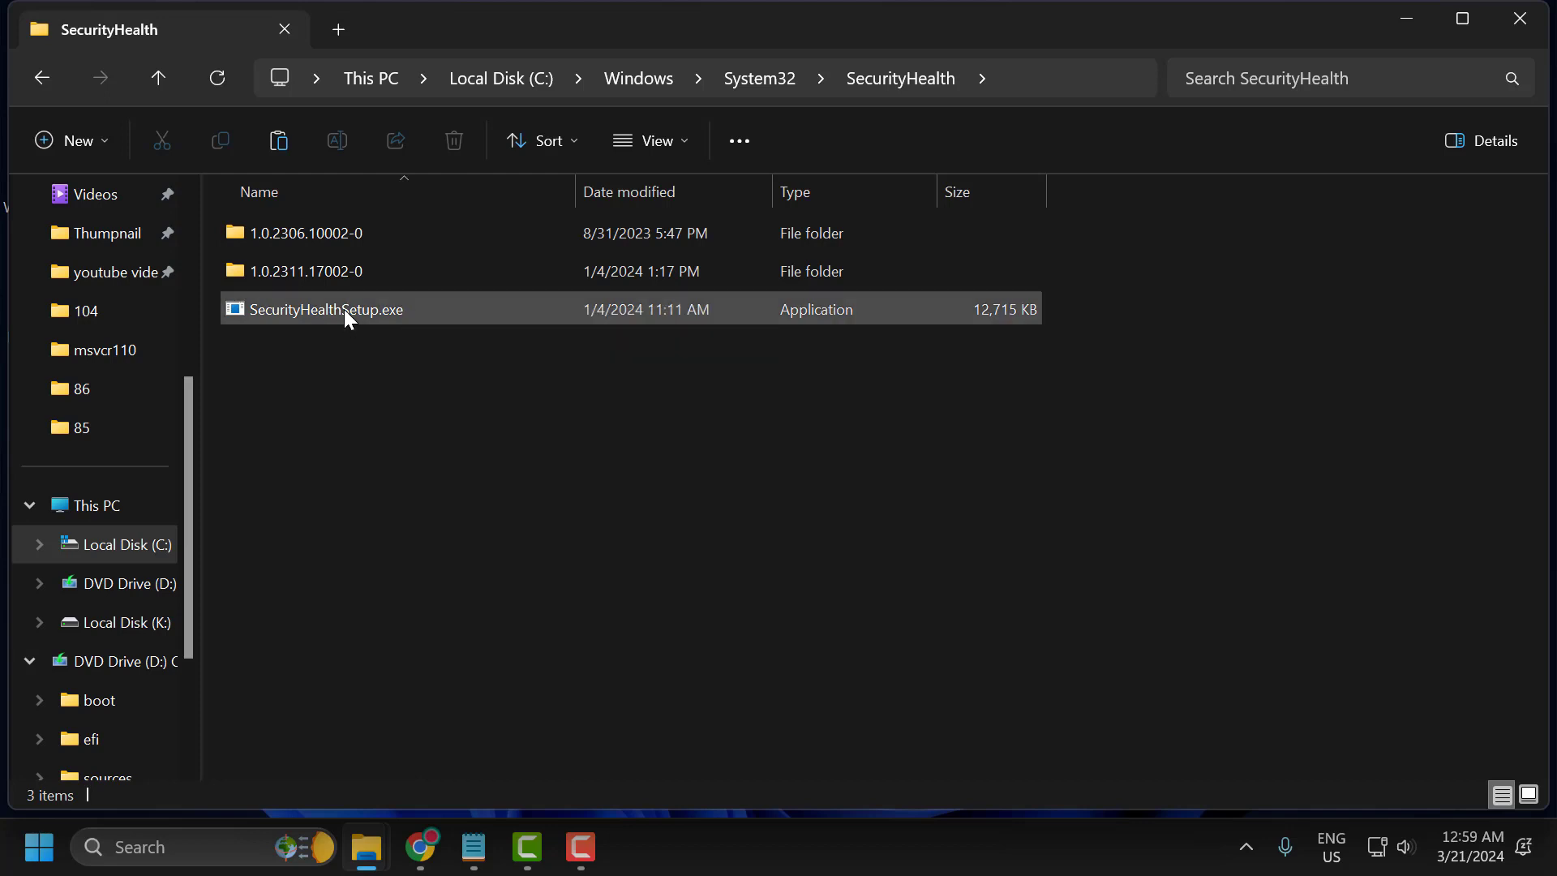
right_click(344, 309)
click(450, 373)
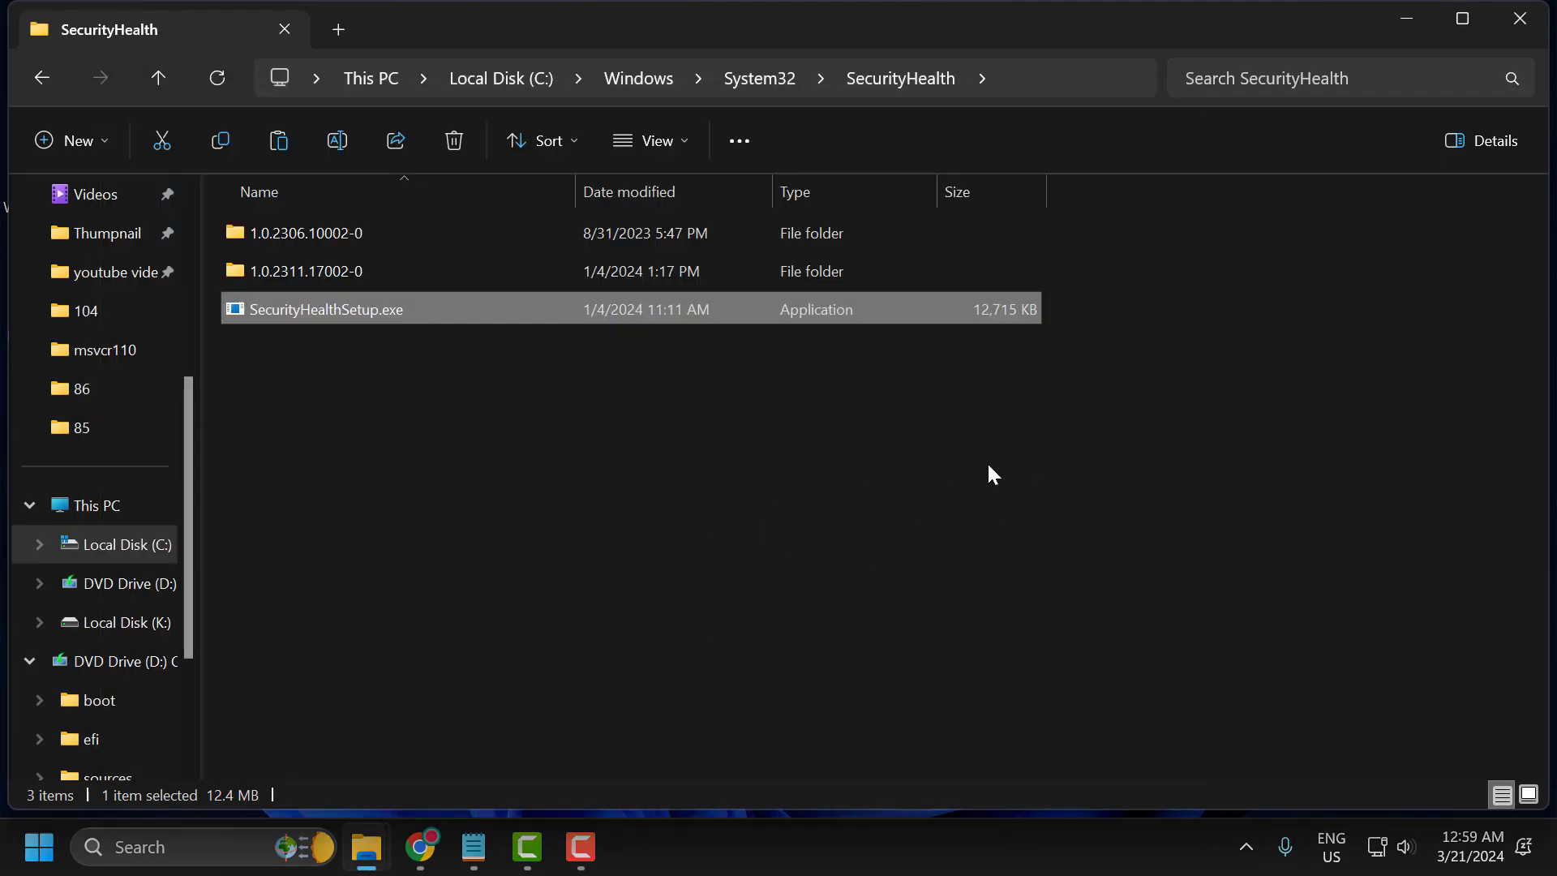
click(1520, 18)
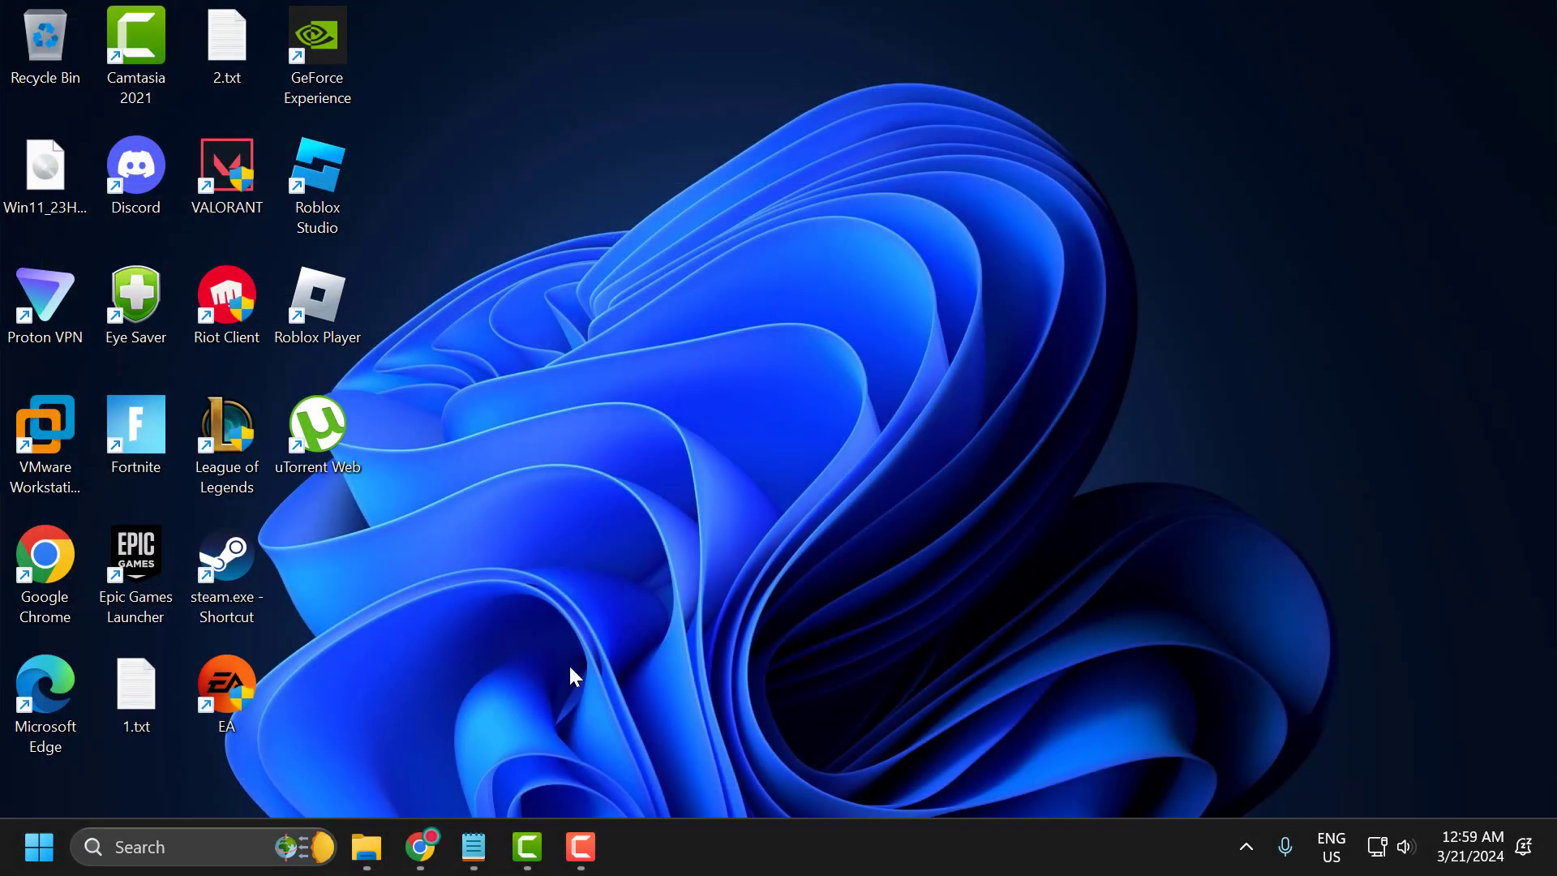
Close the Downloads window and launch Command Prompt as administrator from a cmd search.
click(366, 847)
click(1519, 24)
click(225, 837)
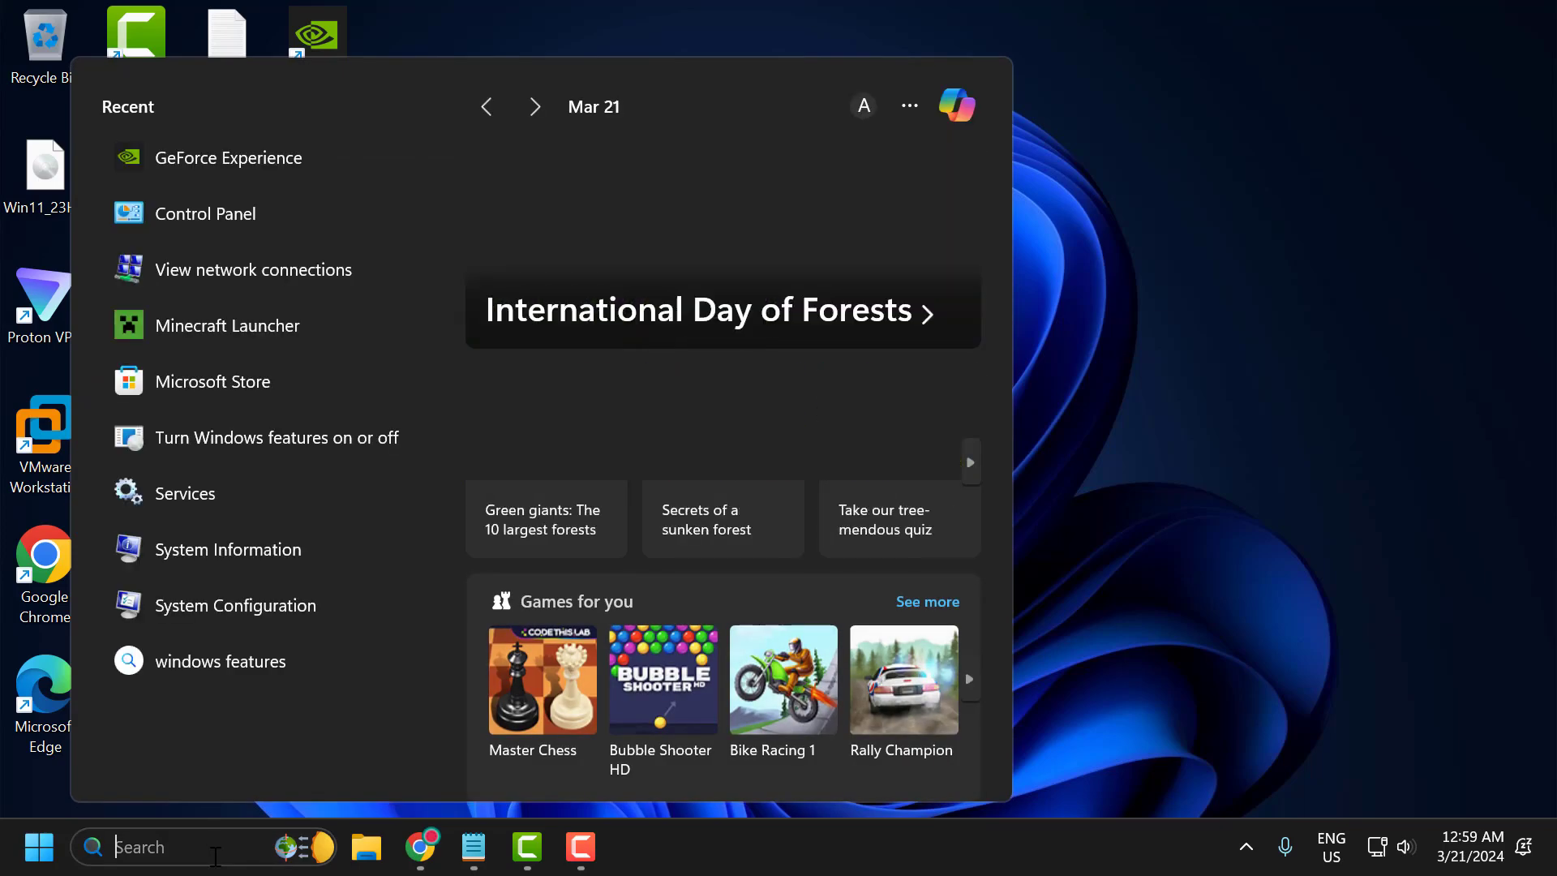
text(cmd)
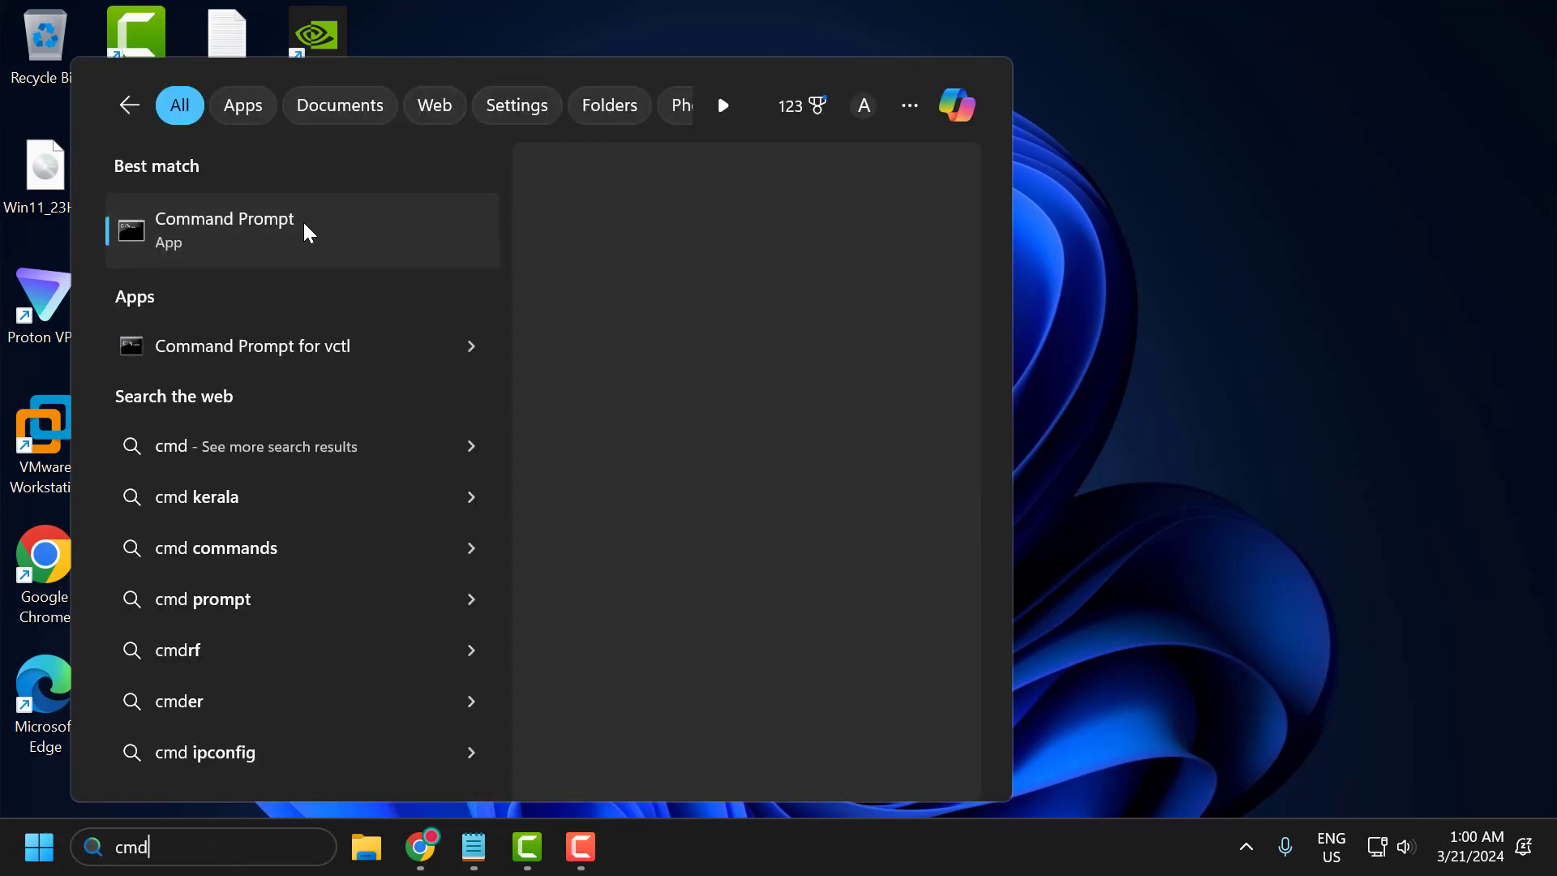
right_click(309, 234)
click(335, 252)
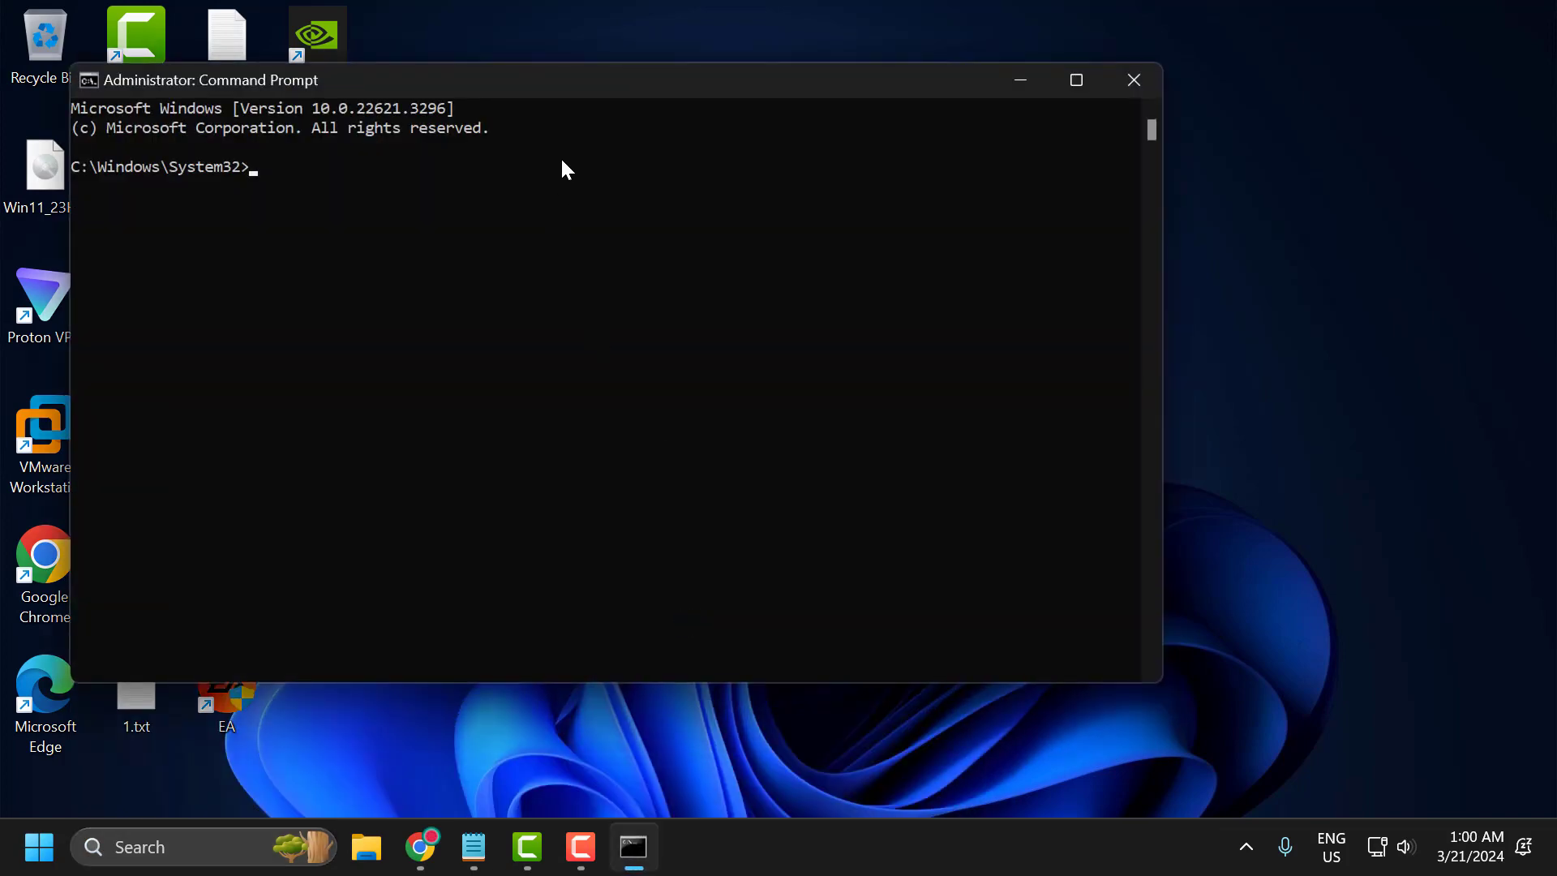
Run winmgmt /salvagerepository from the 2.txt notes in the admin Command Prompt, then minimize it.
click(475, 845)
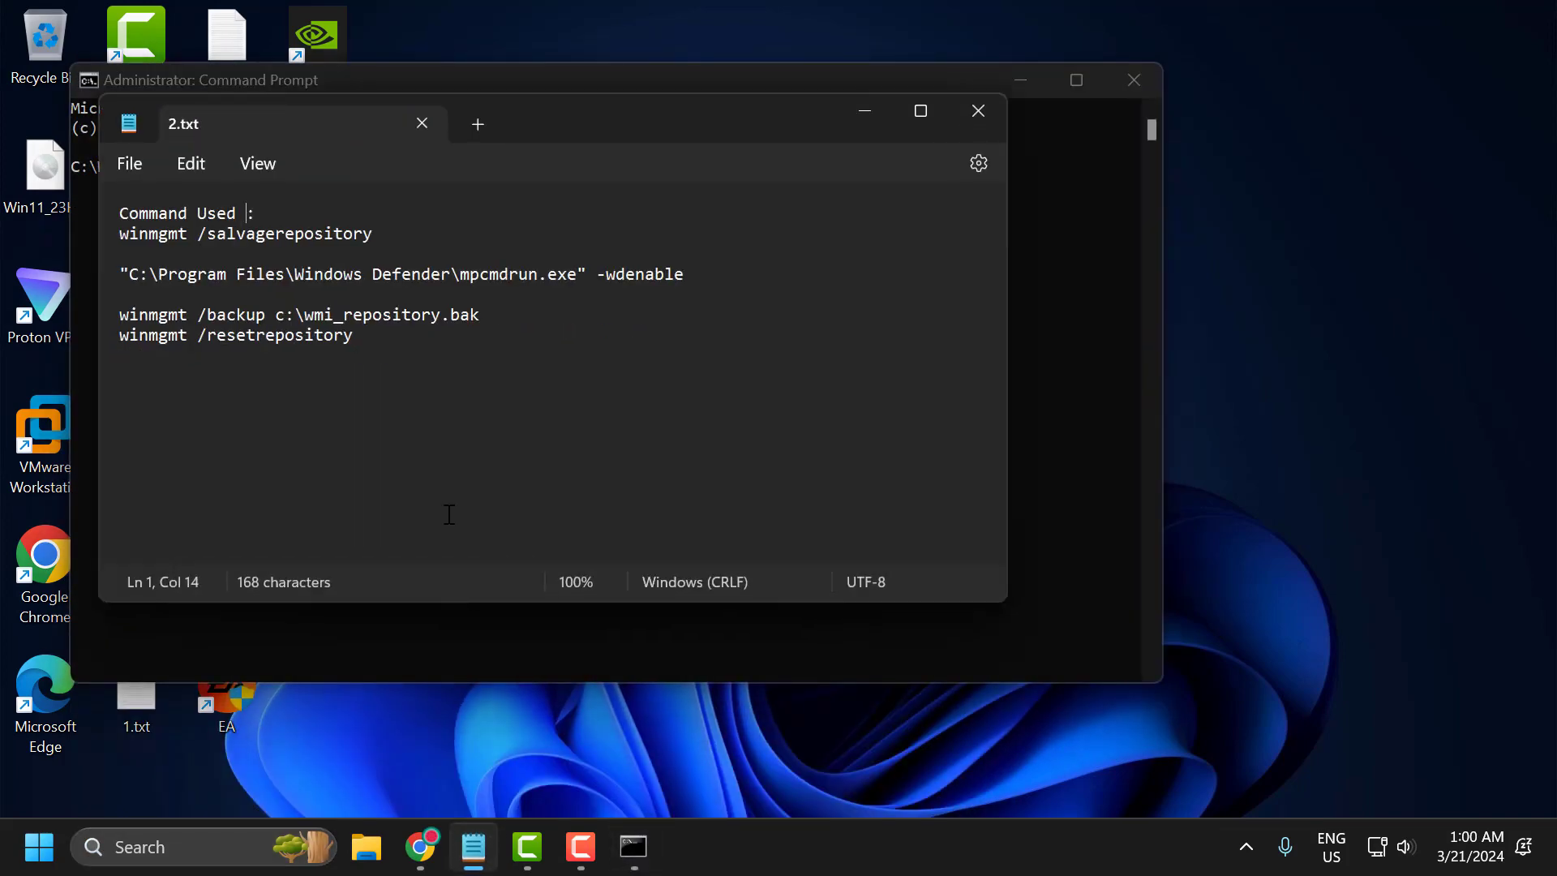
triple_click(415, 234)
key(ctrl+c)
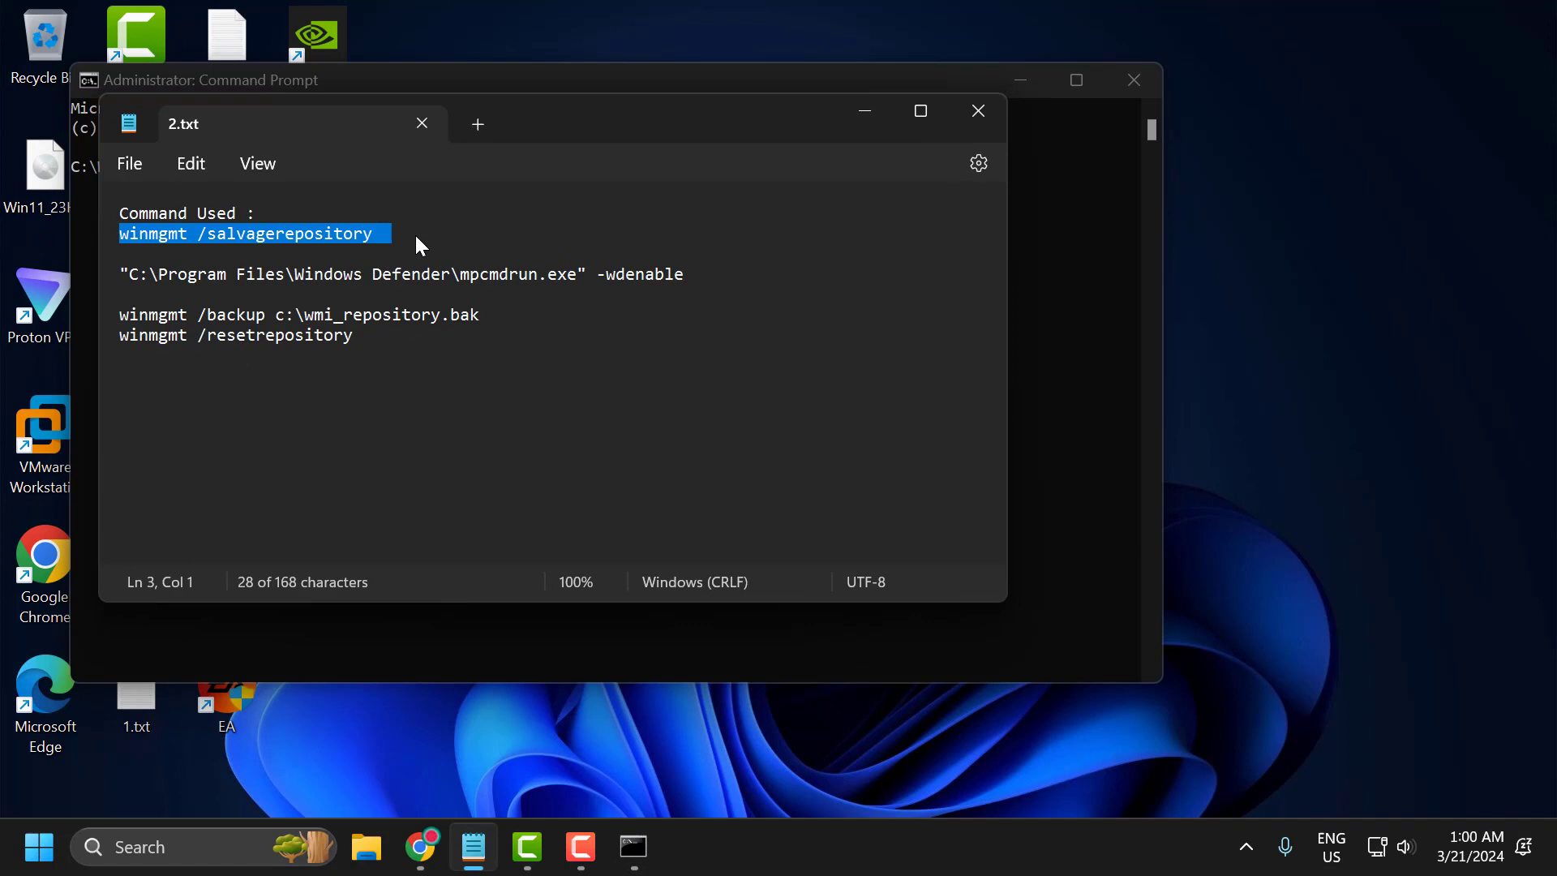
click(861, 113)
key(ctrl+v)
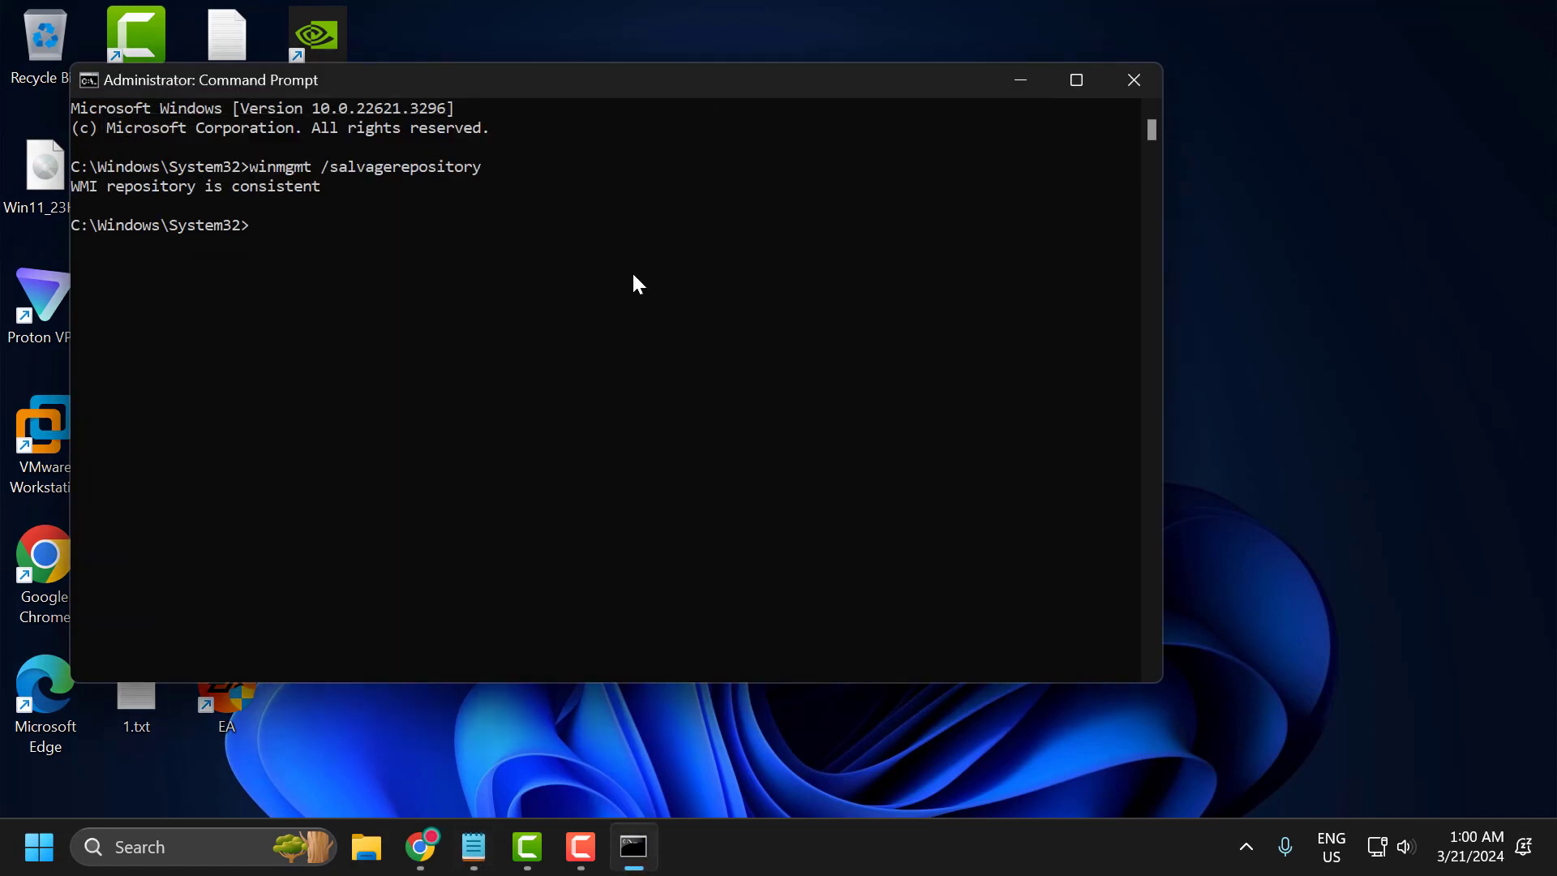
click(1020, 79)
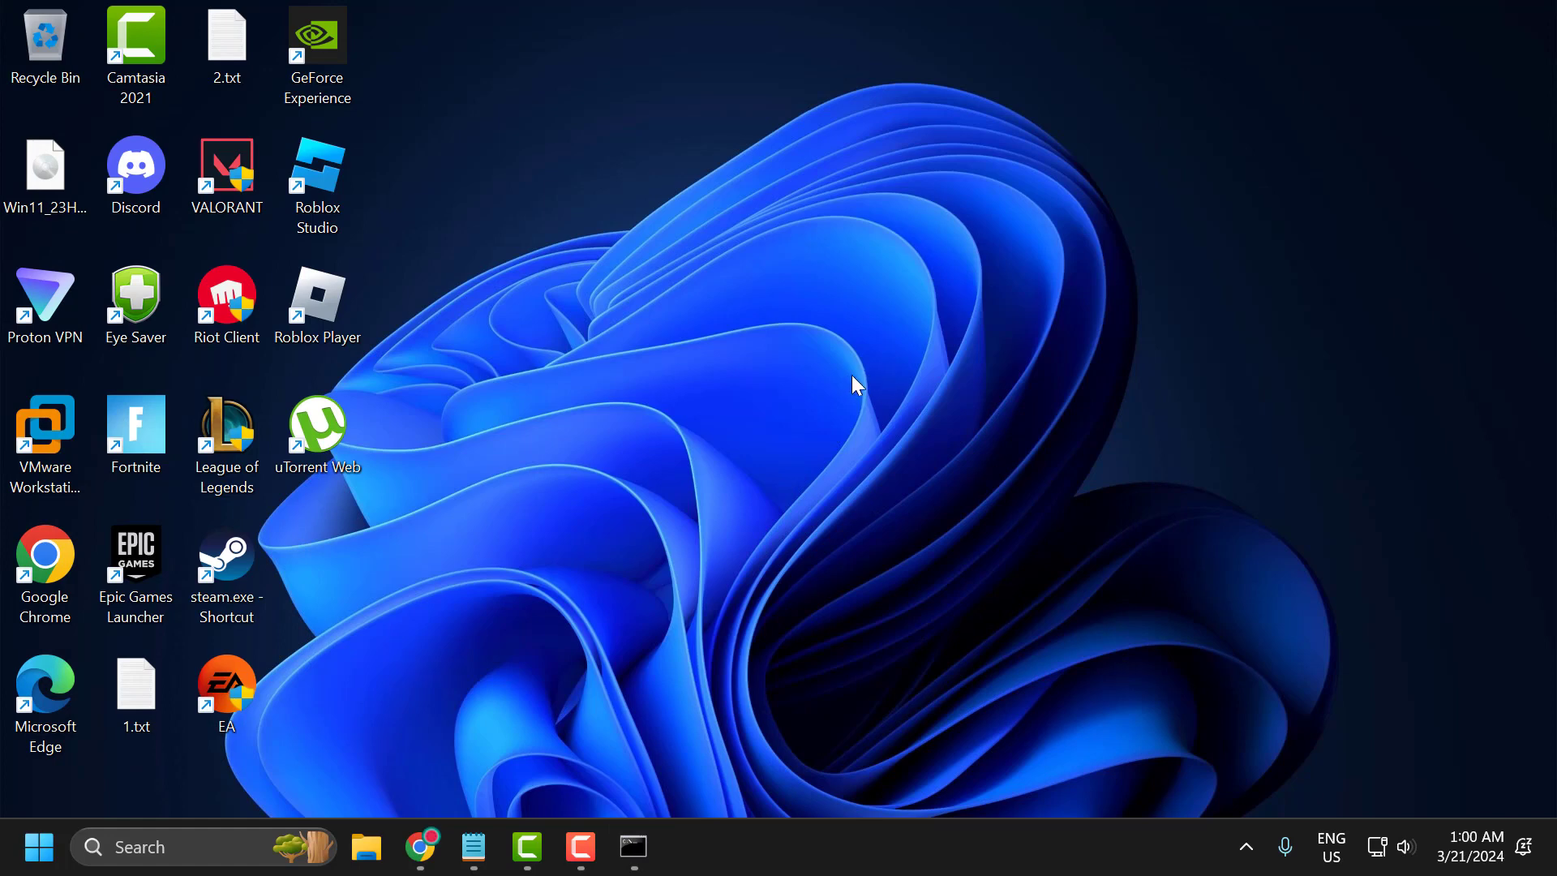
Run the mpcmdrun.exe -wdenable line from 2.txt in the admin Command Prompt, then minimize it.
click(473, 847)
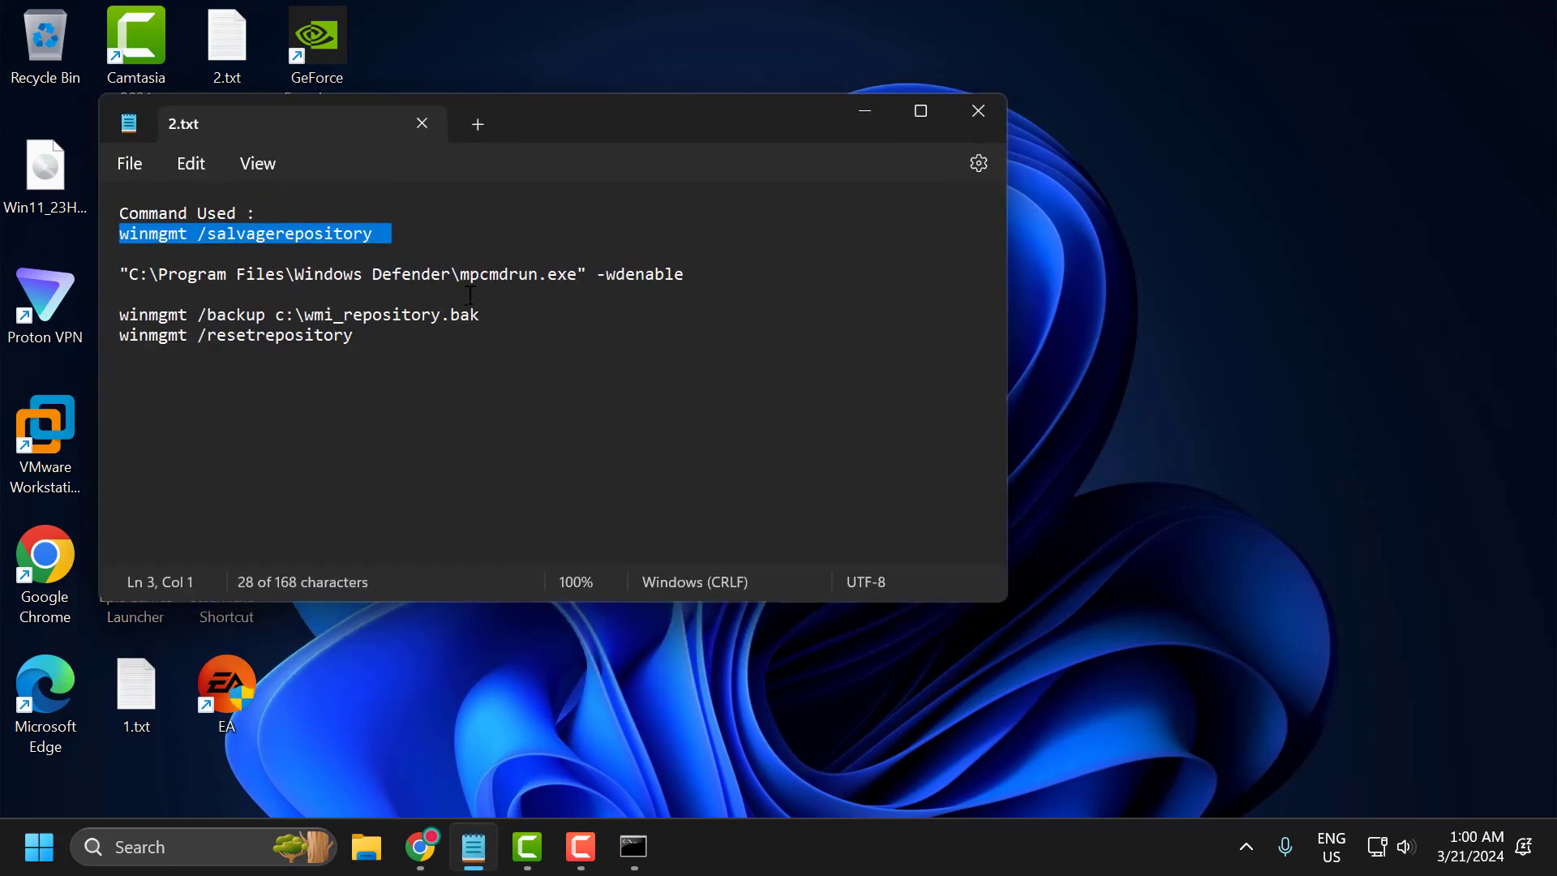
triple_click(471, 270)
key(ctrl+c)
click(864, 110)
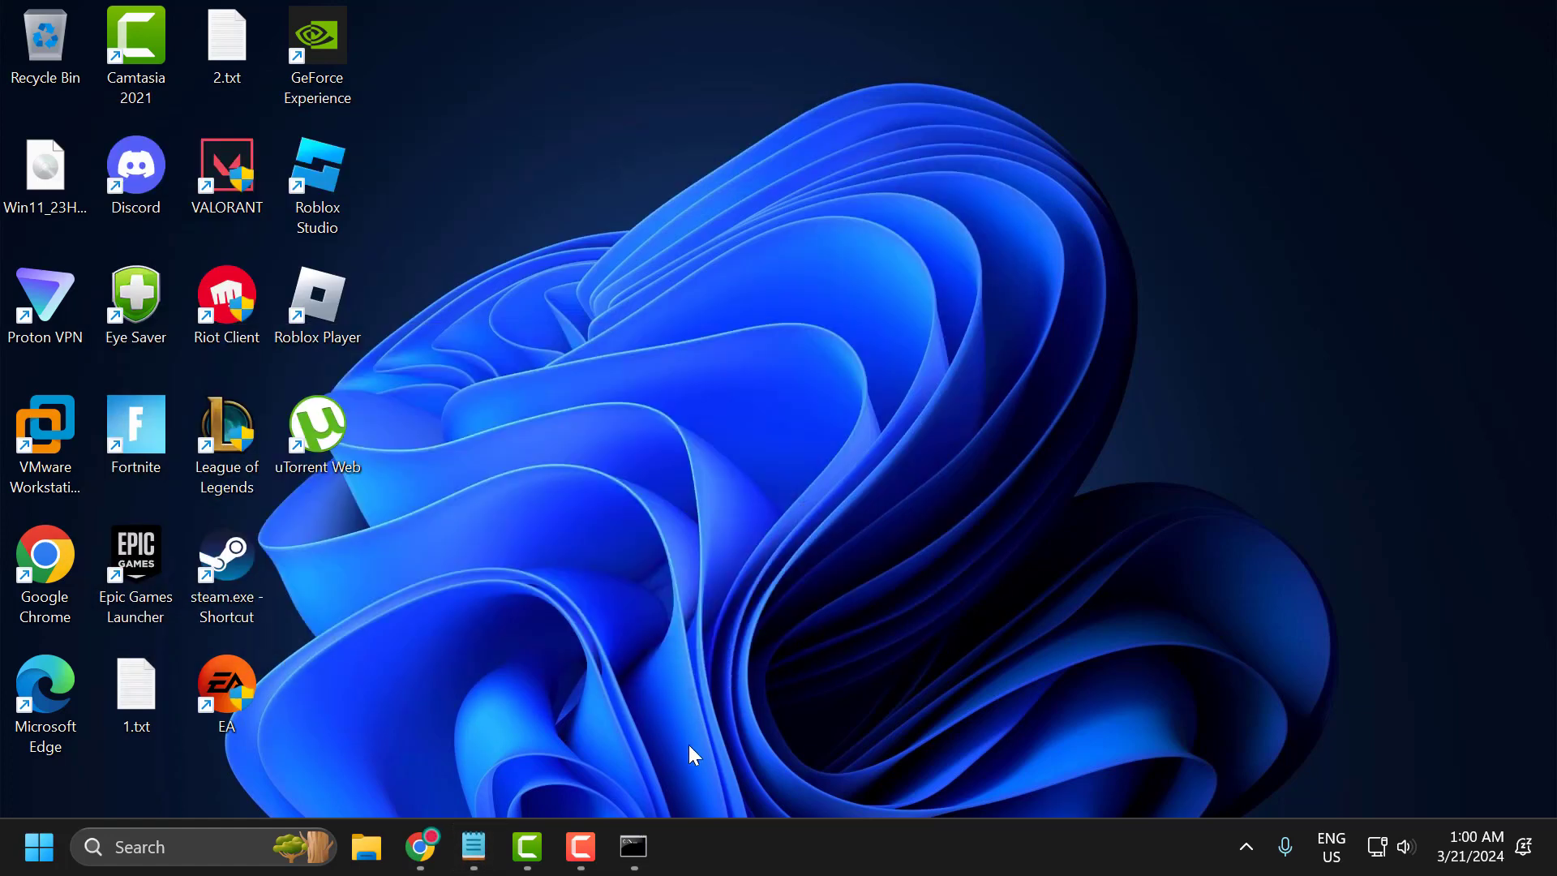
click(633, 847)
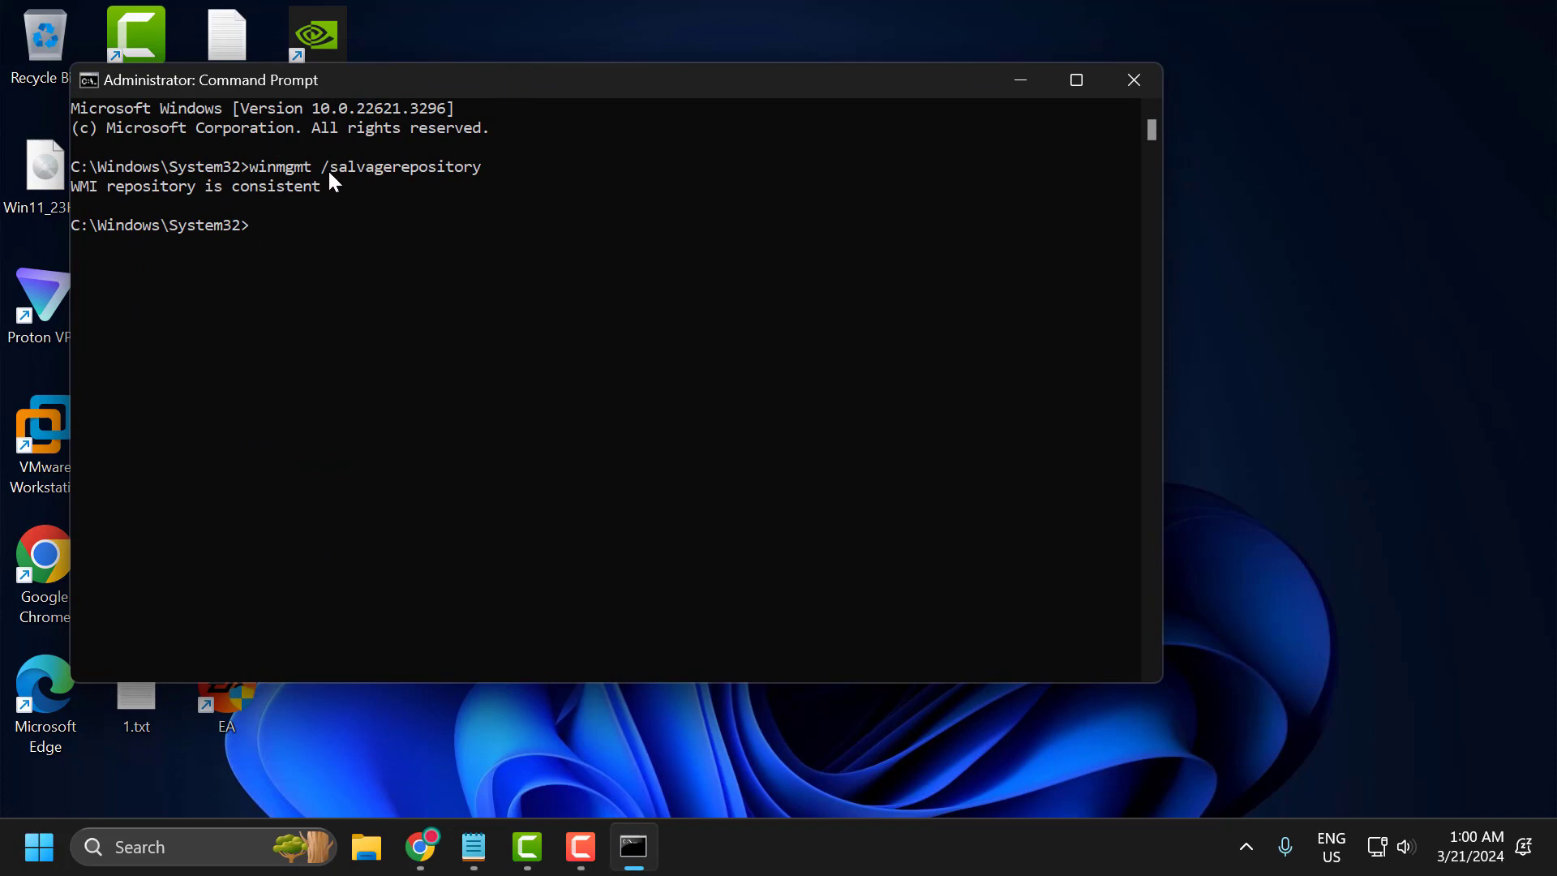
key(ctrl+v)
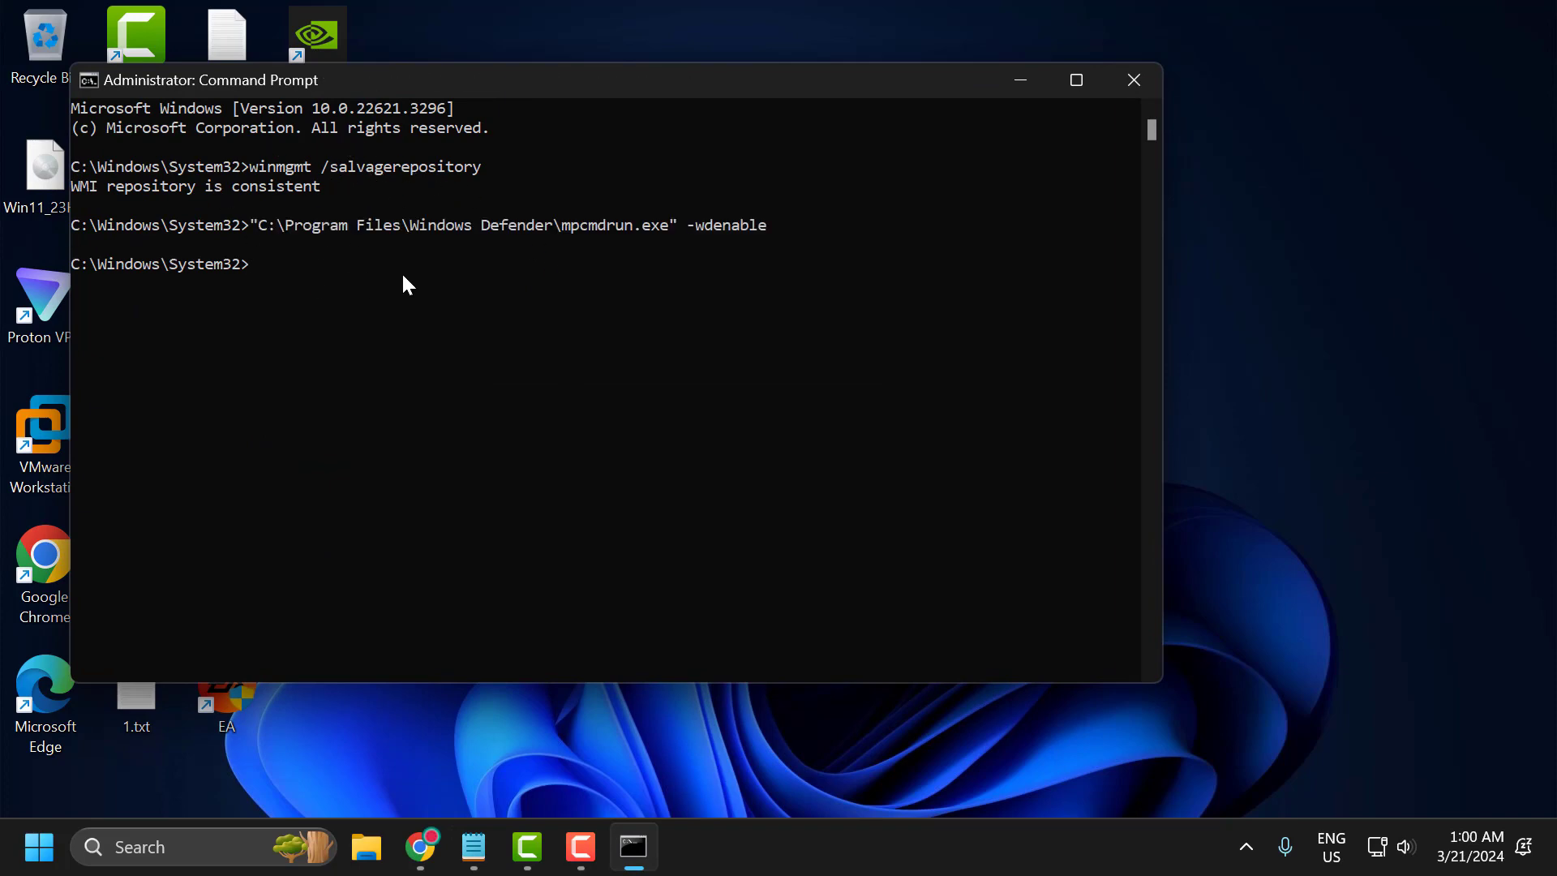
click(1021, 87)
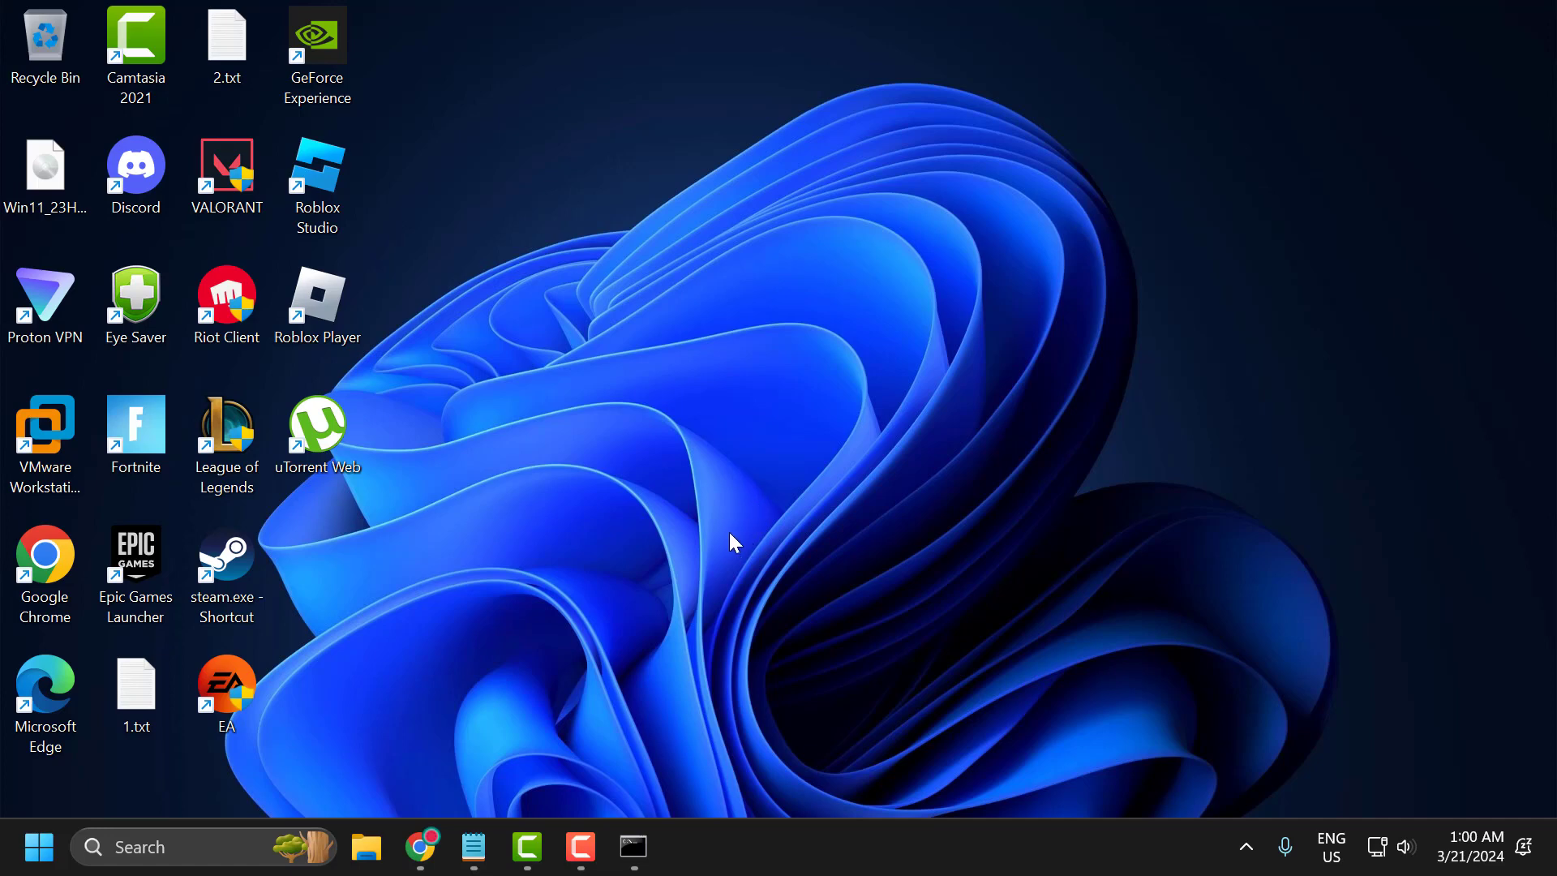
Run winmgmt /backup c:\wmi_repository.bak from 2.txt in the admin Command Prompt.
click(487, 849)
triple_click(491, 314)
key(ctrl+c)
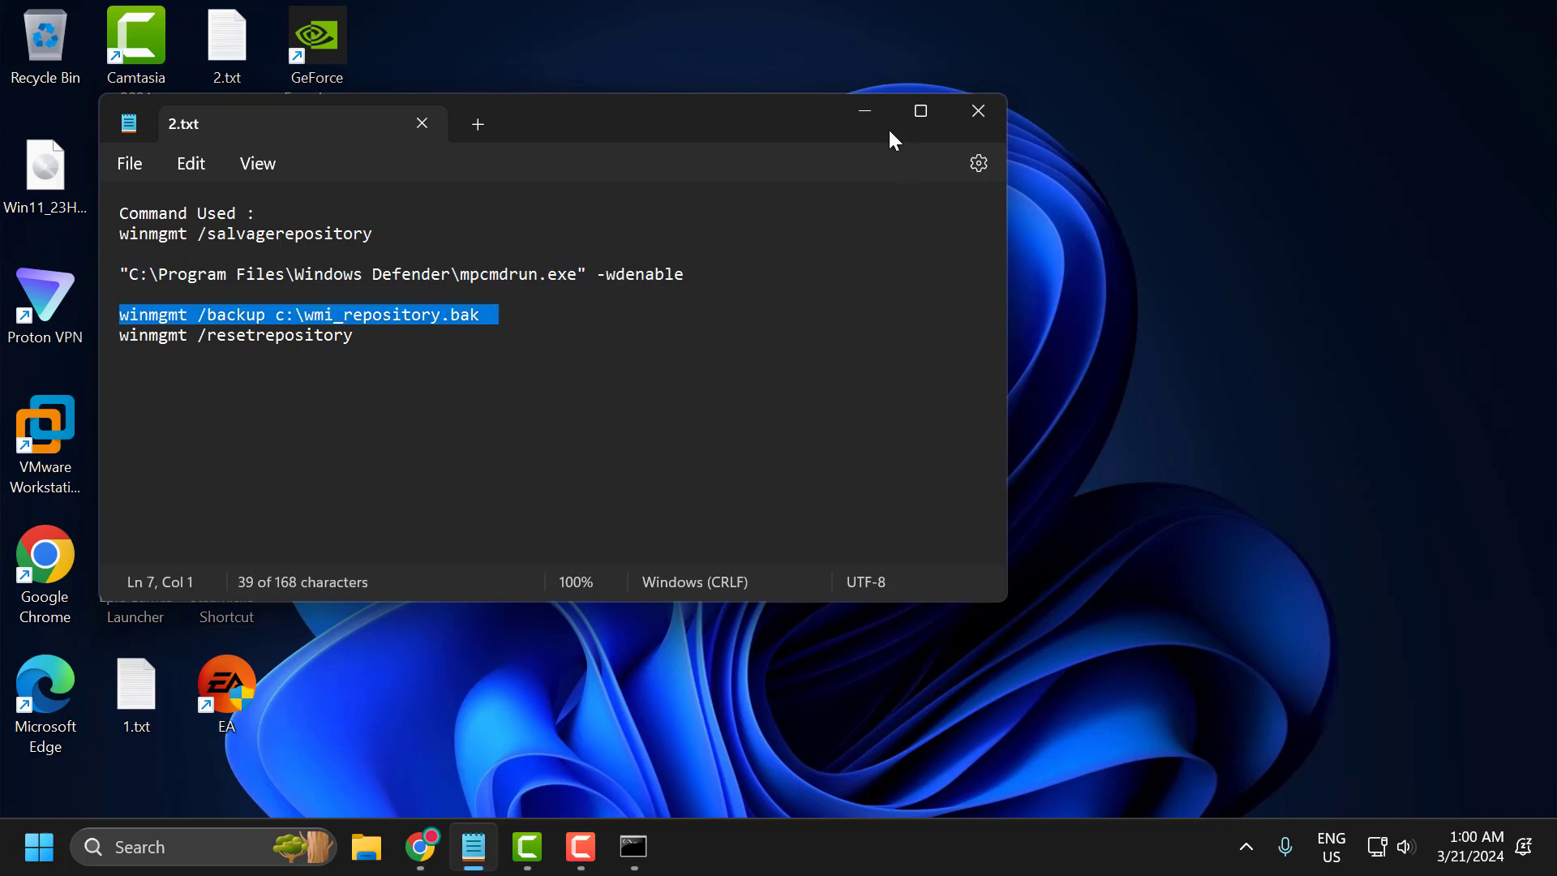
click(864, 110)
click(634, 847)
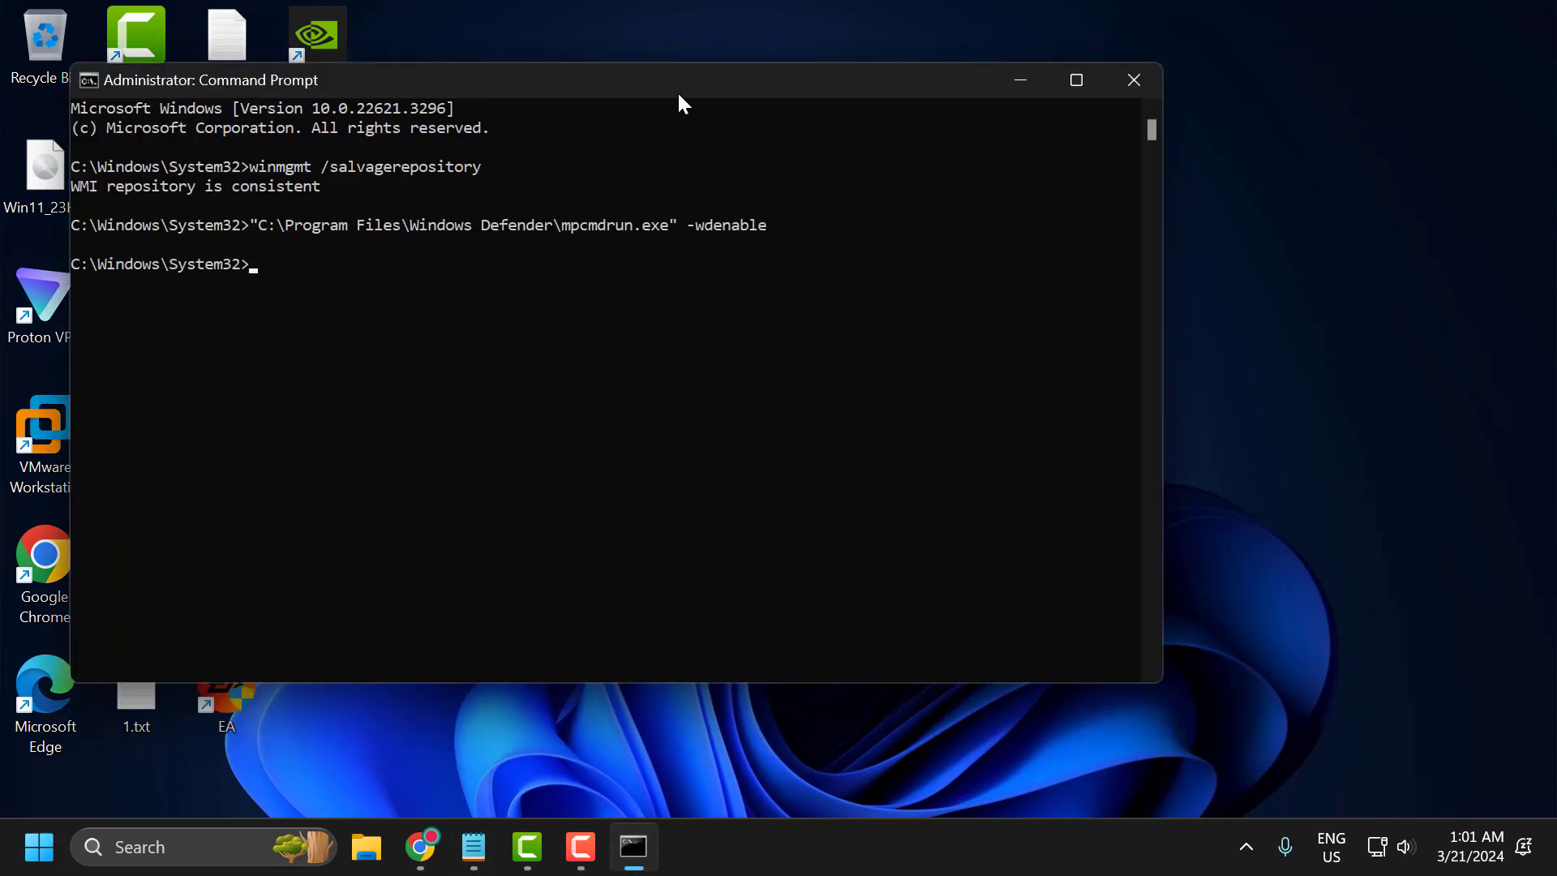
key(ctrl+v)
key(Return)
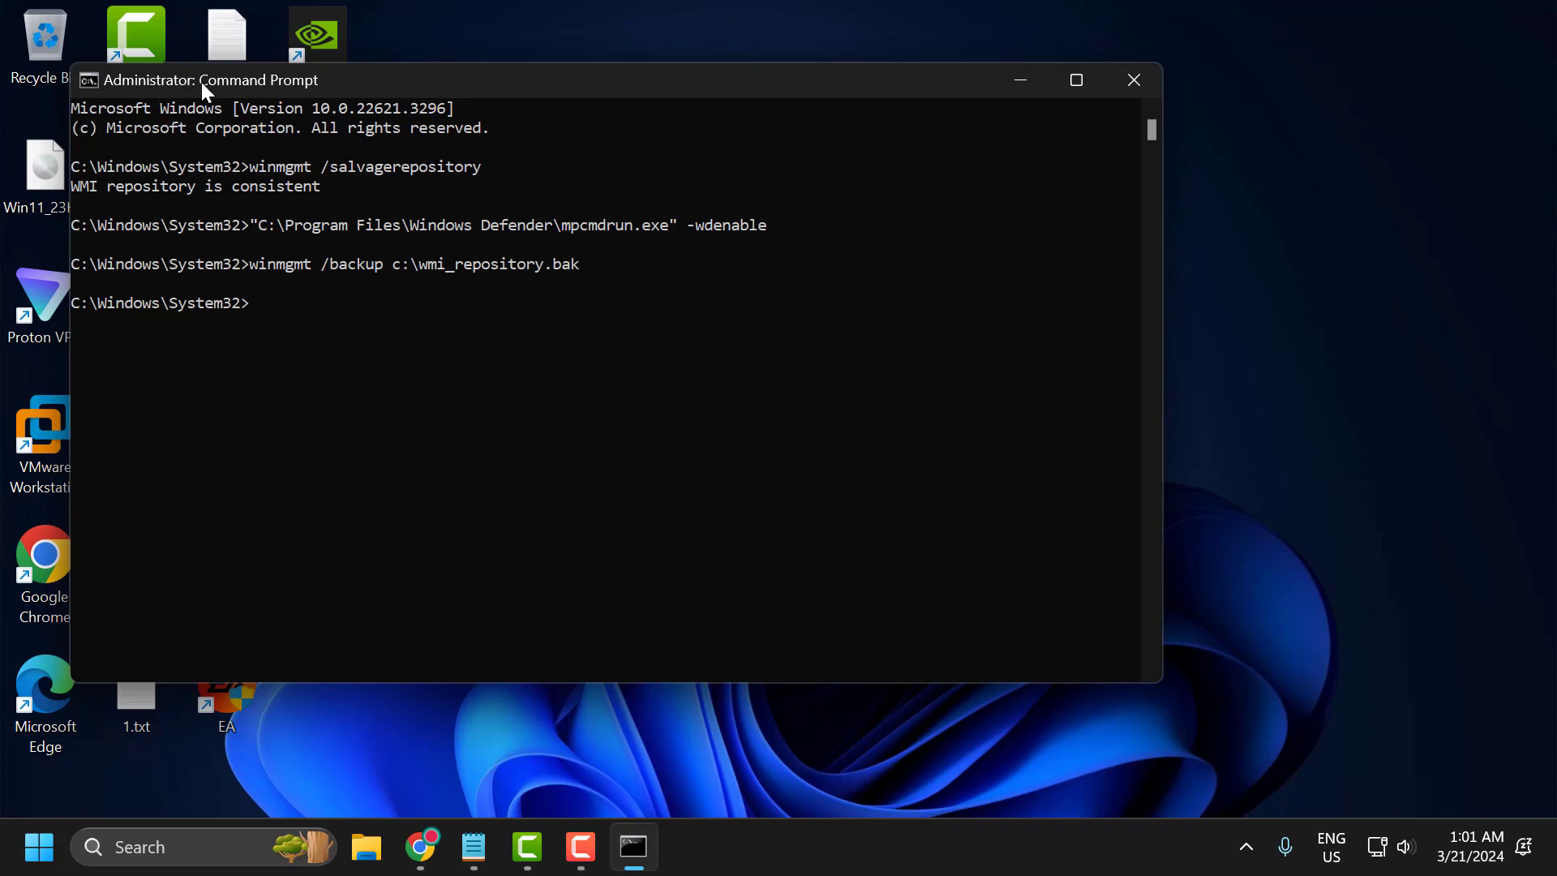
Run winmgmt /resetrepository, which fails with 0x8007041B, then close Command Prompt.
click(473, 847)
triple_click(422, 337)
key(ctrl+c)
click(729, 85)
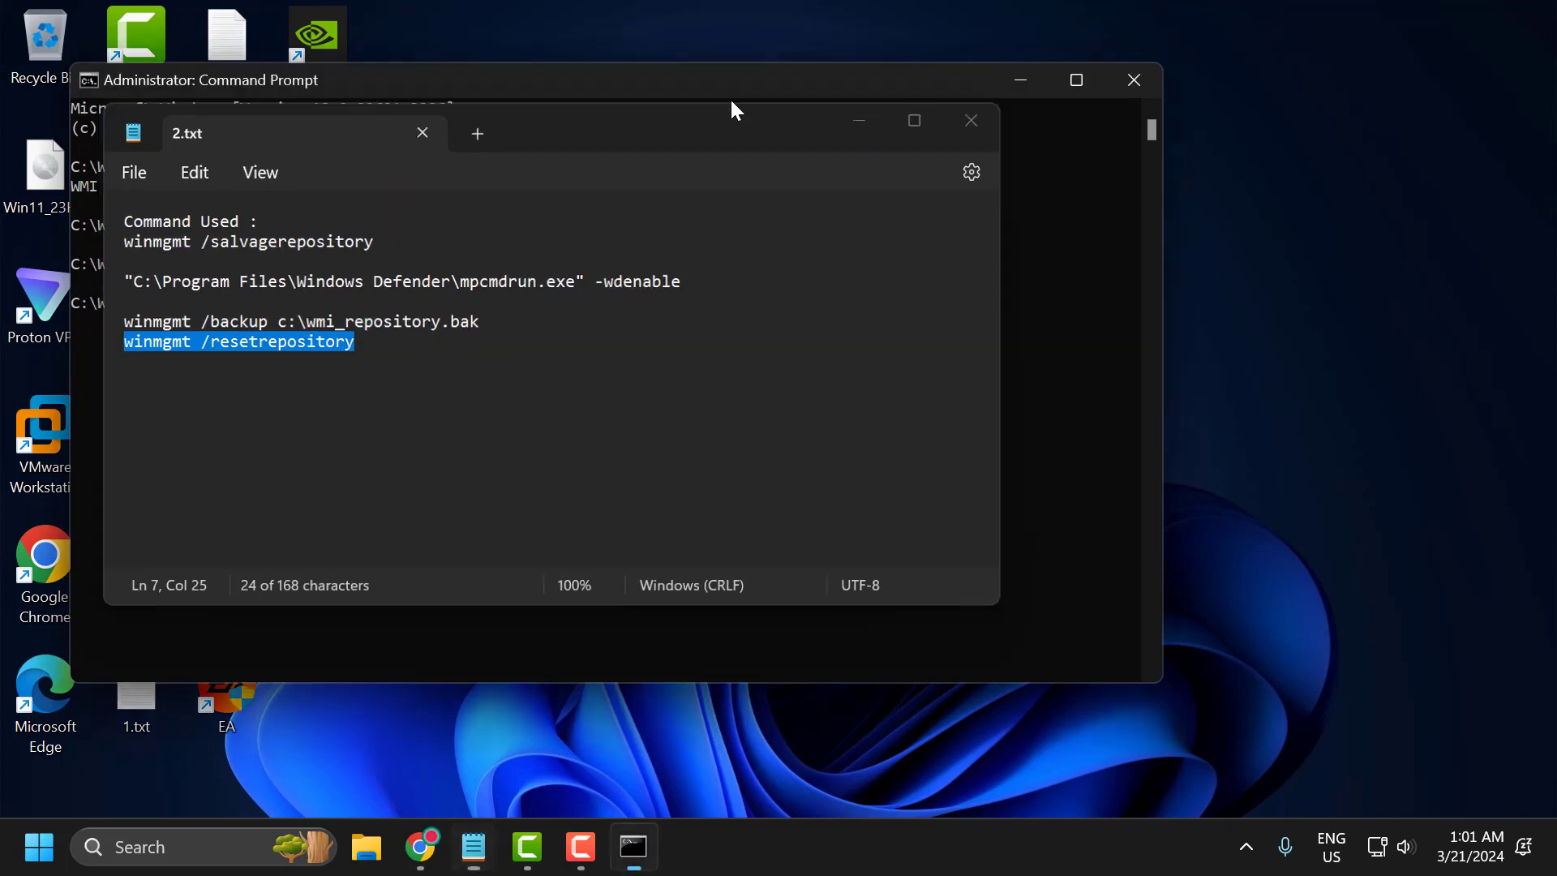
key(ctrl+v)
key(Return)
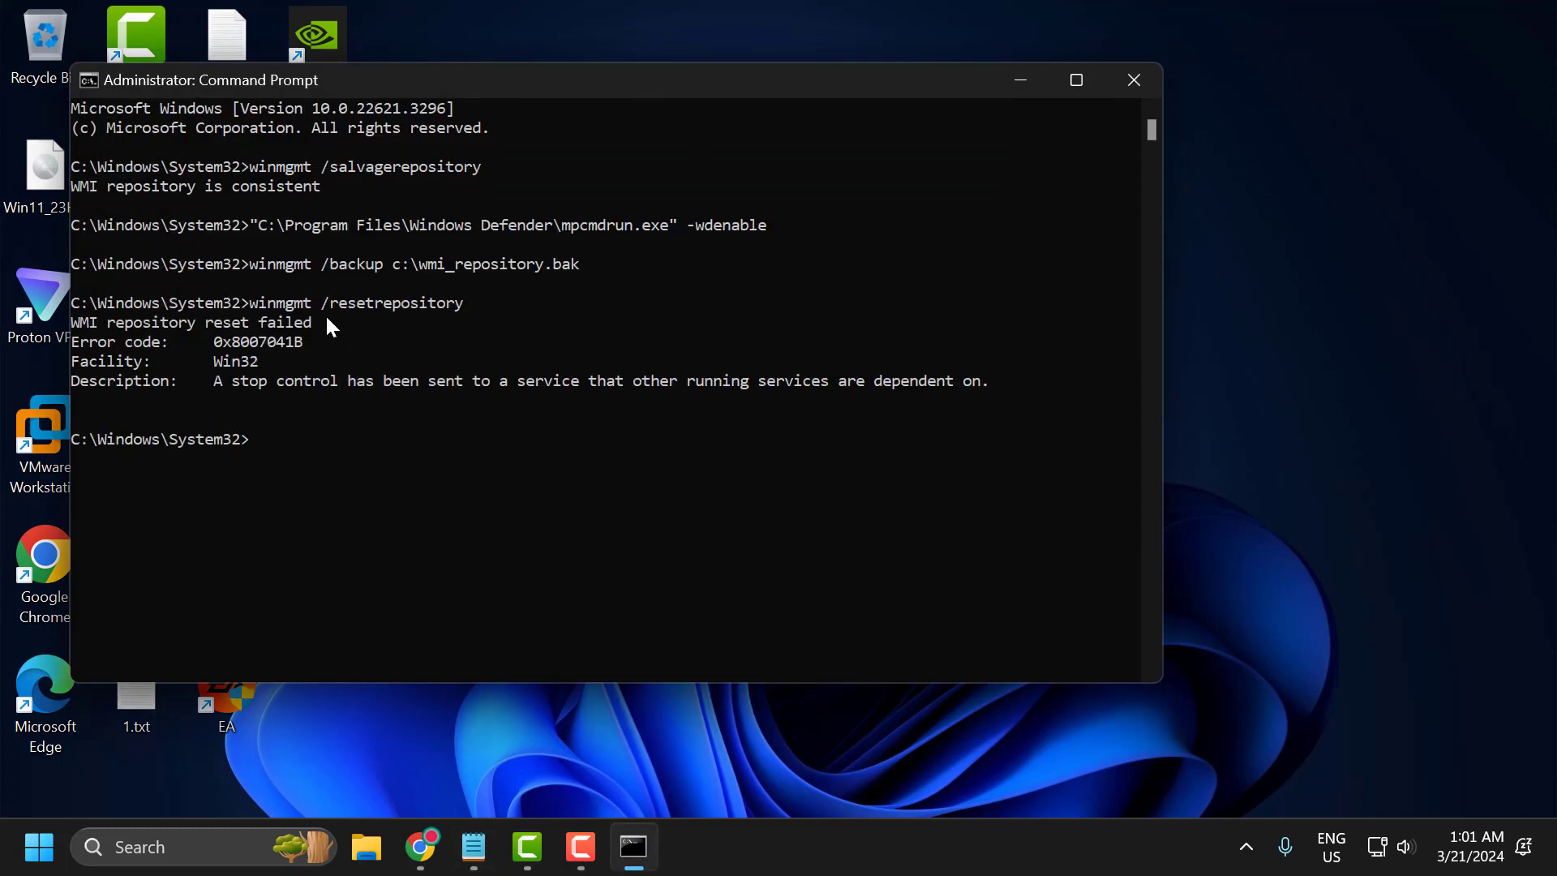
click(1134, 80)
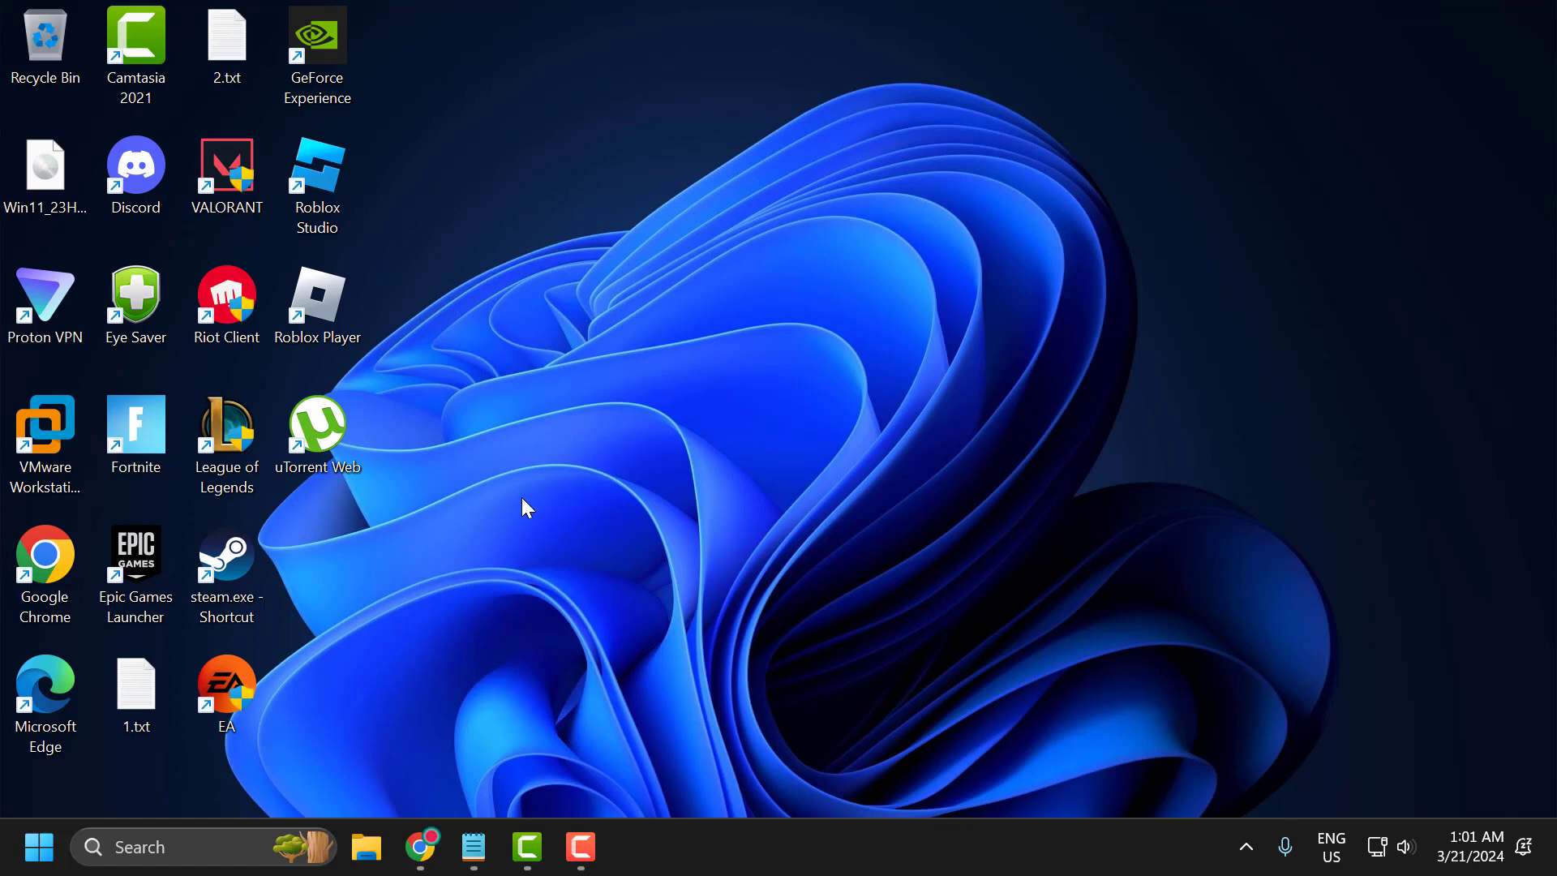
In Chrome's Download Windows 11 page, start downloading the Windows 11 installation media tool.
click(421, 846)
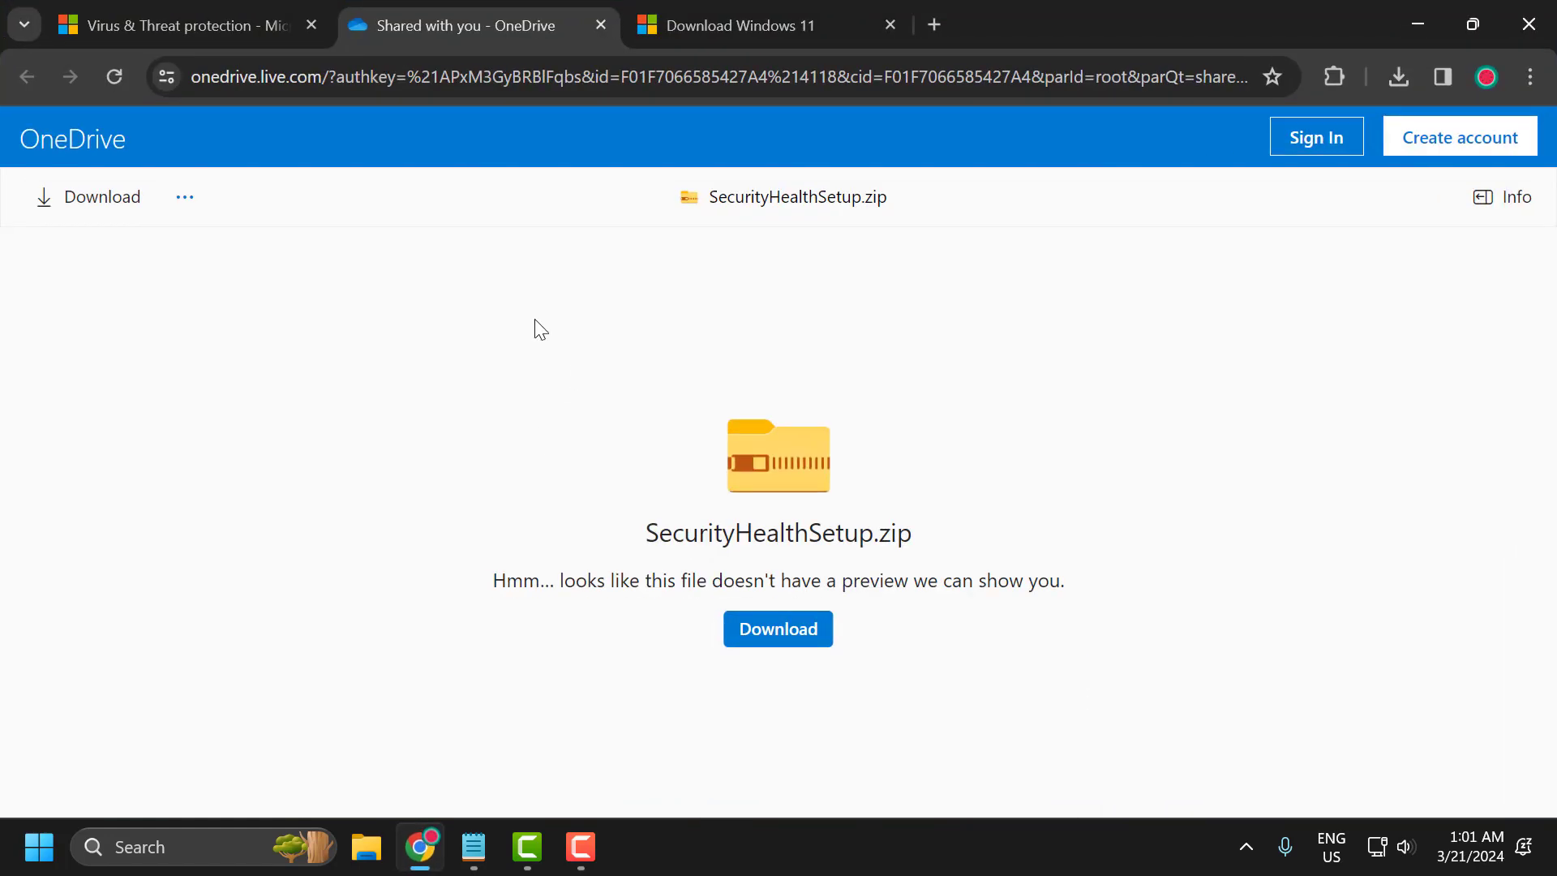
click(701, 24)
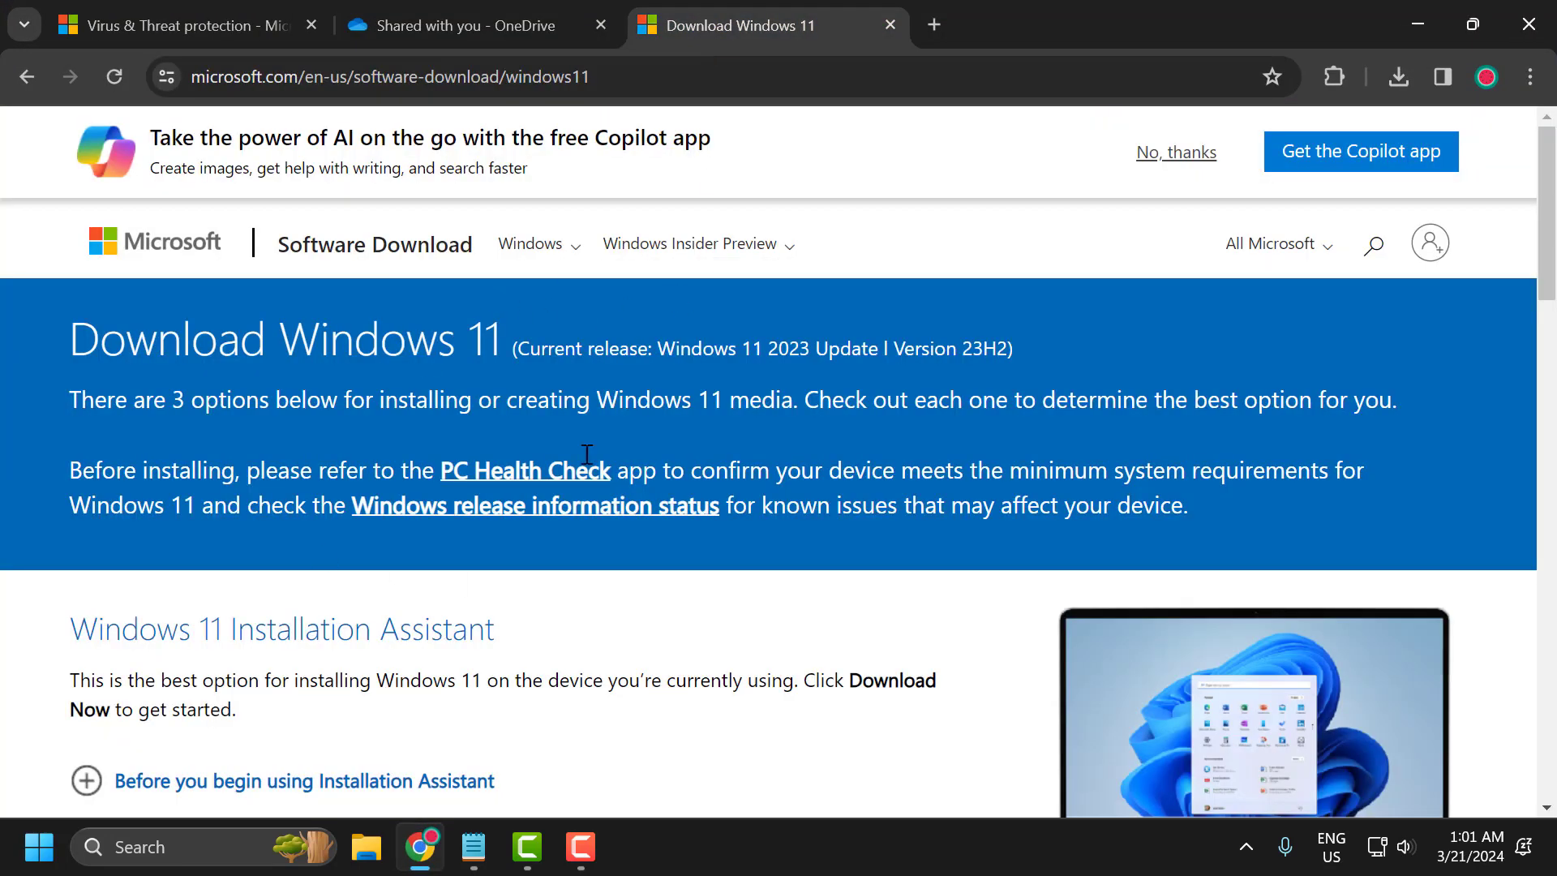
scroll(699, 507, down, 8)
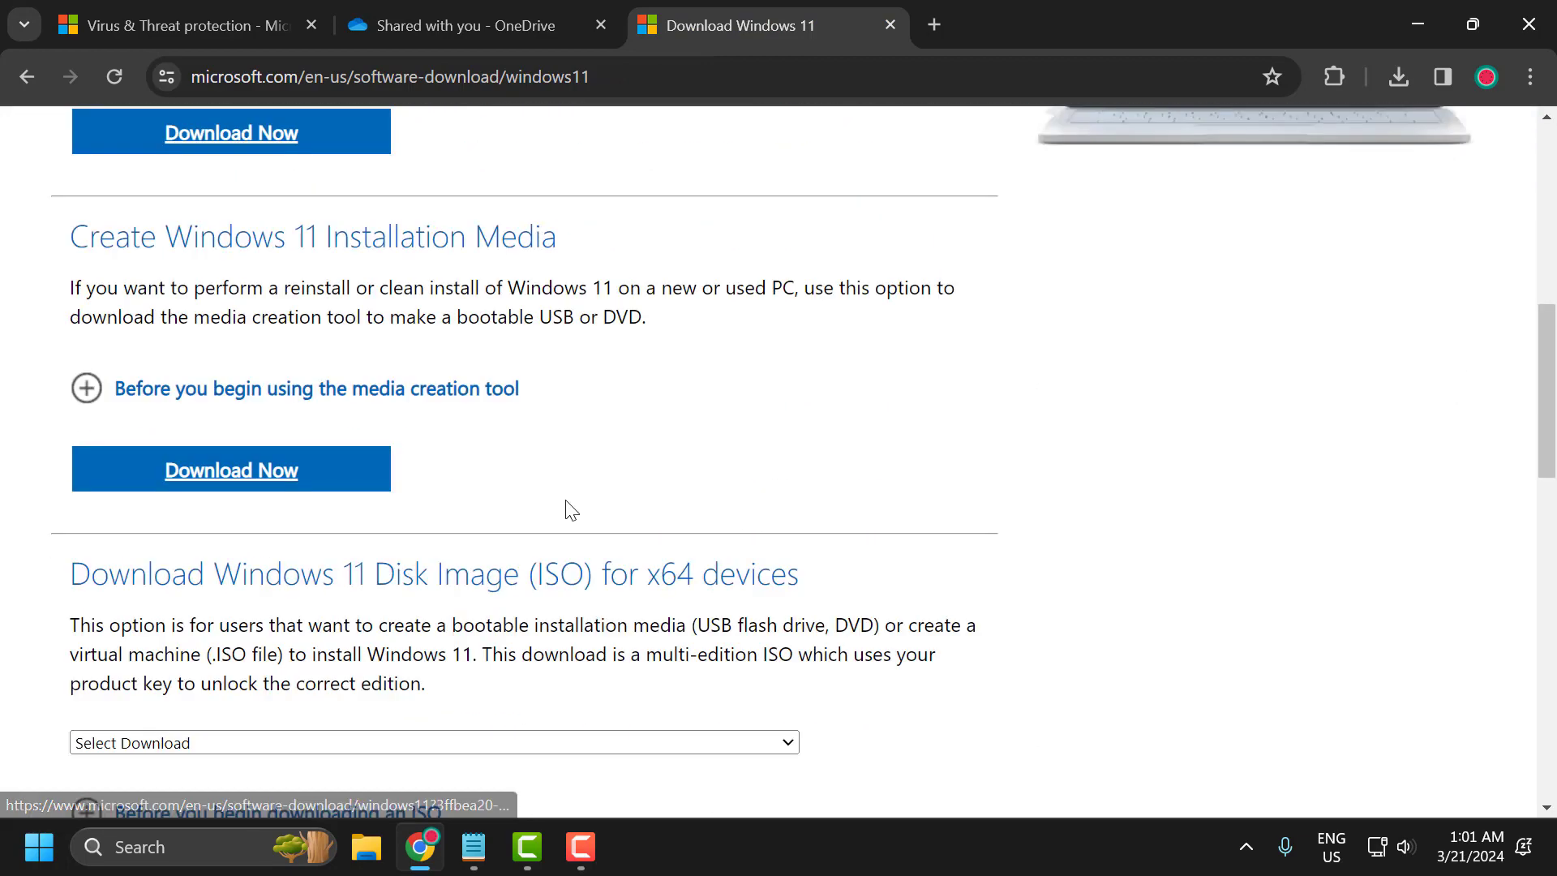
scroll(526, 503, up, 1)
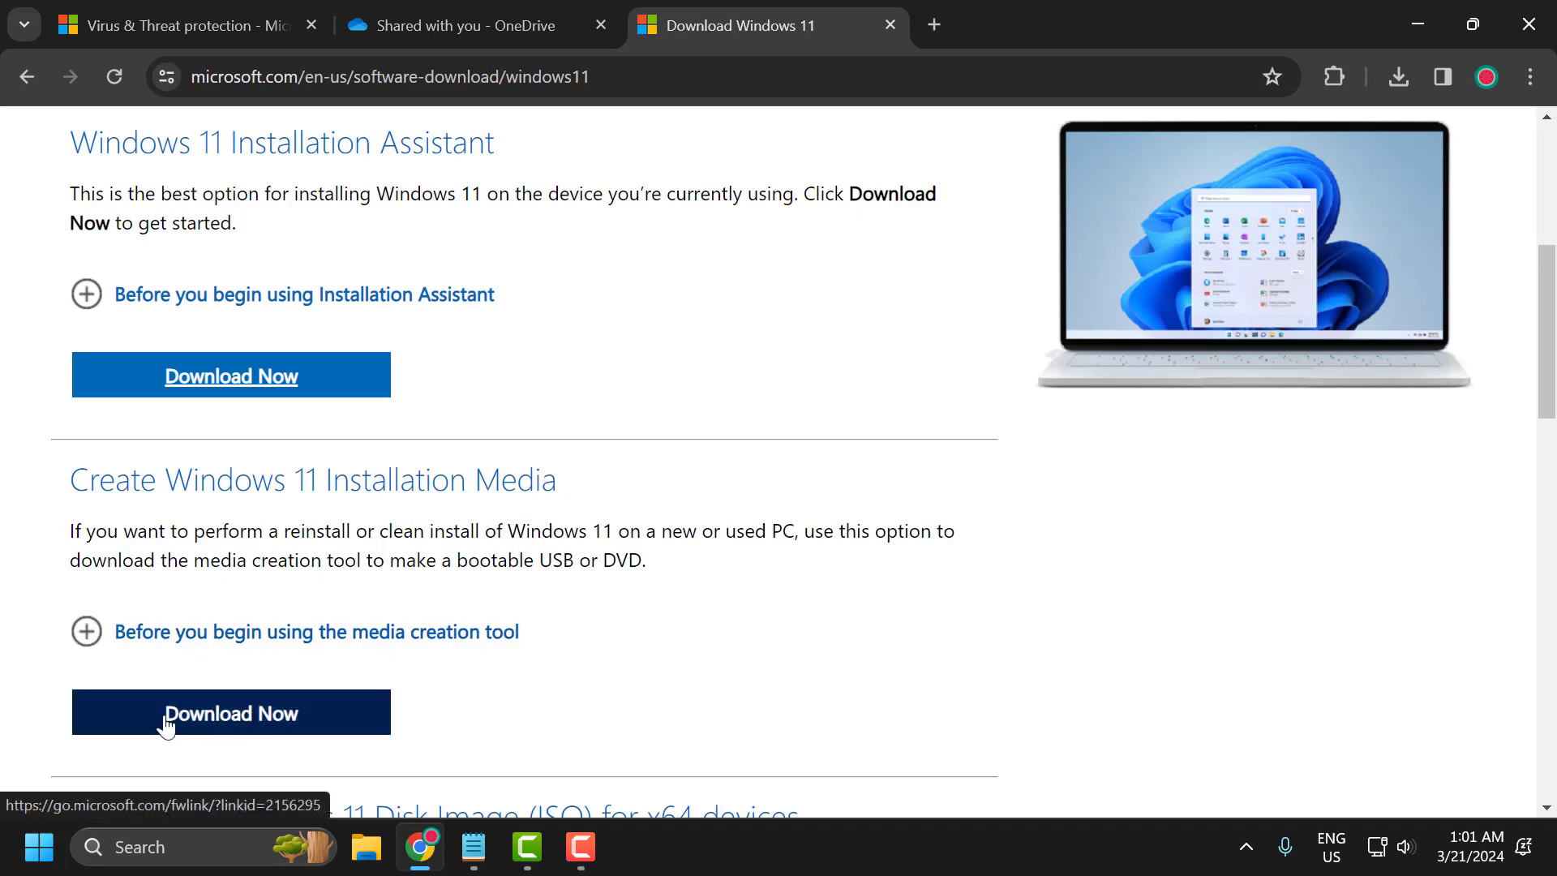
click(272, 727)
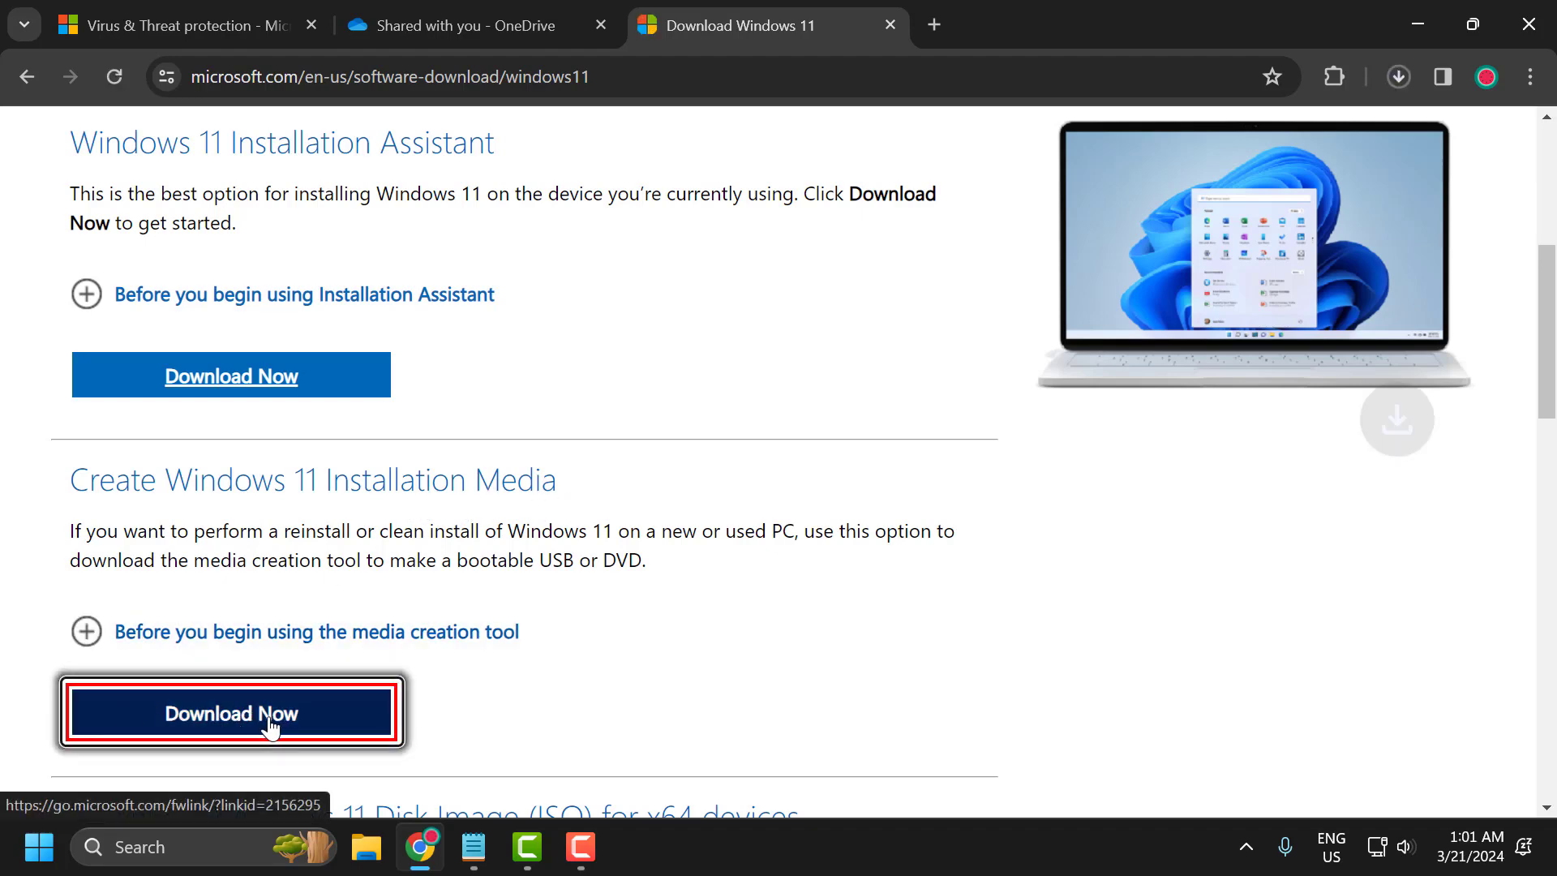
Launch the downloaded MediaCreationTool, accept the licence, and keep English with the Windows 11 edition.
click(1399, 77)
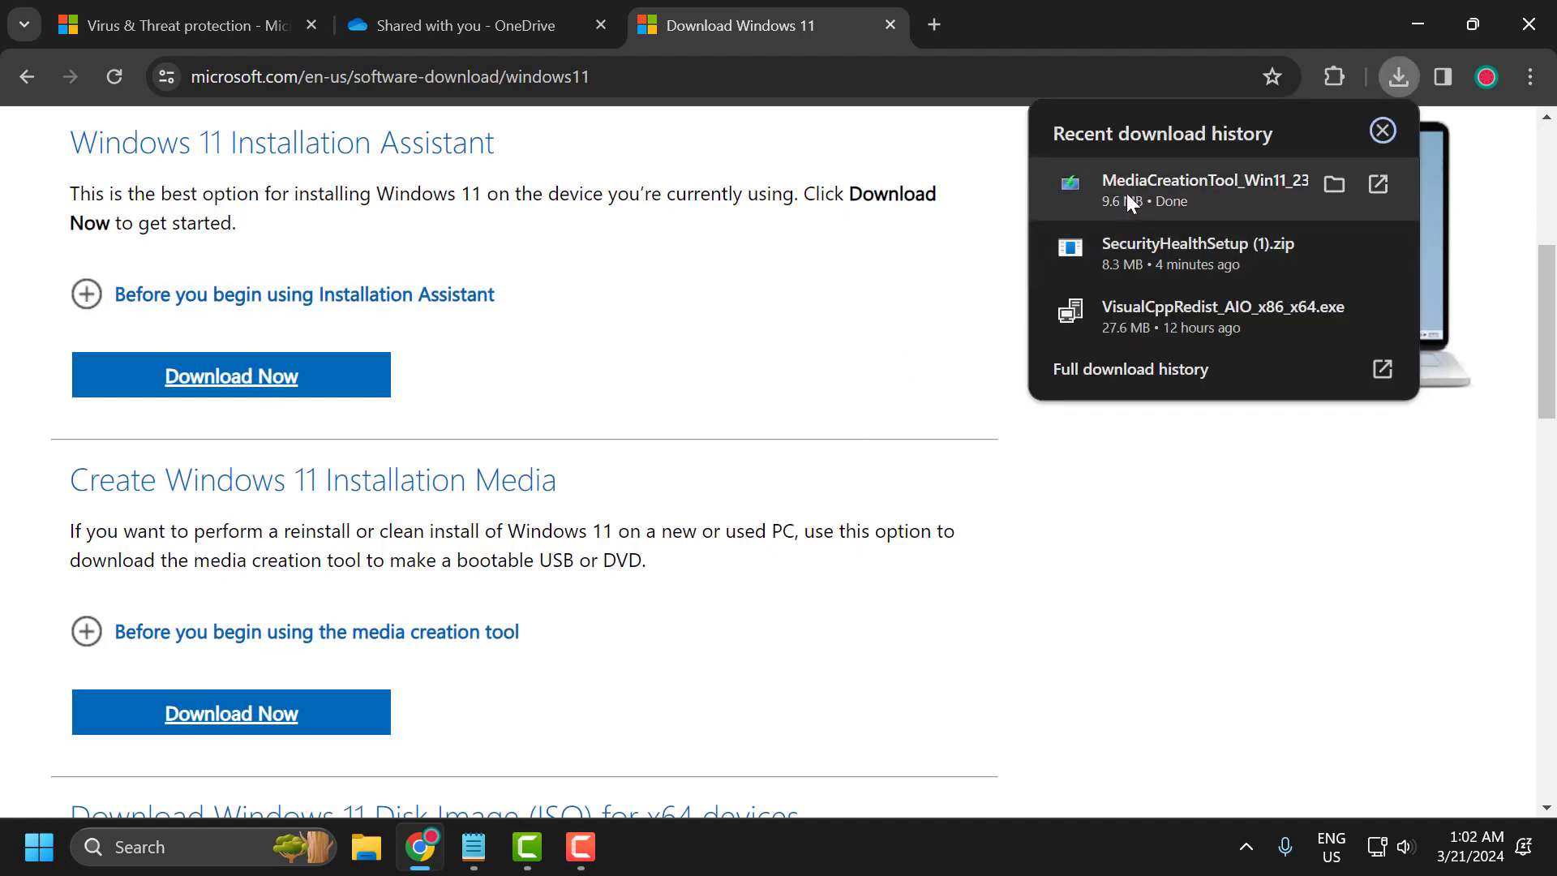
click(1203, 182)
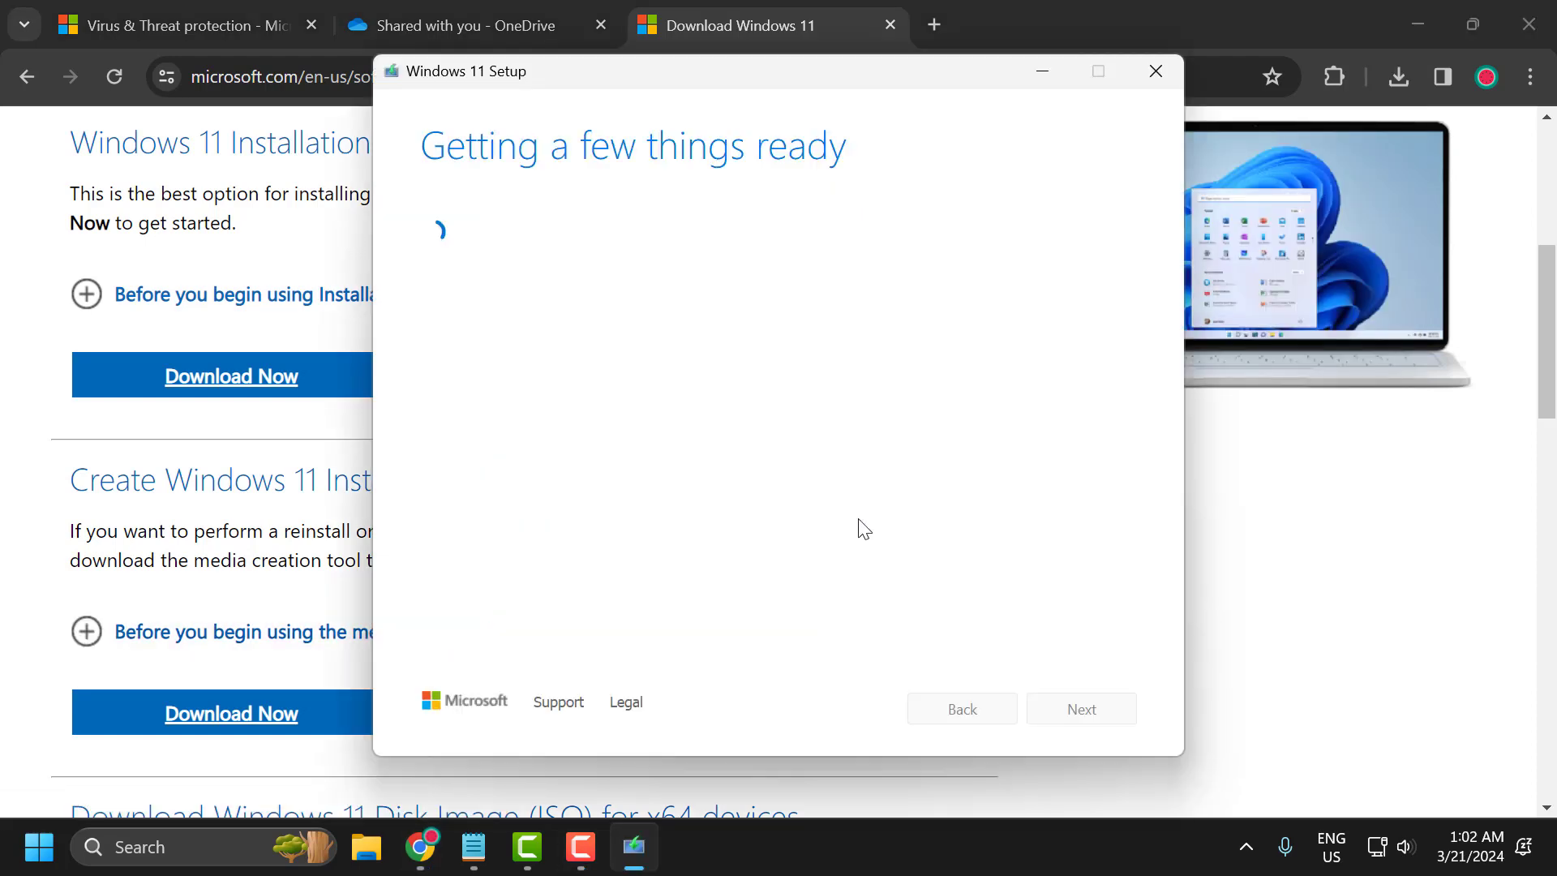
click(1123, 708)
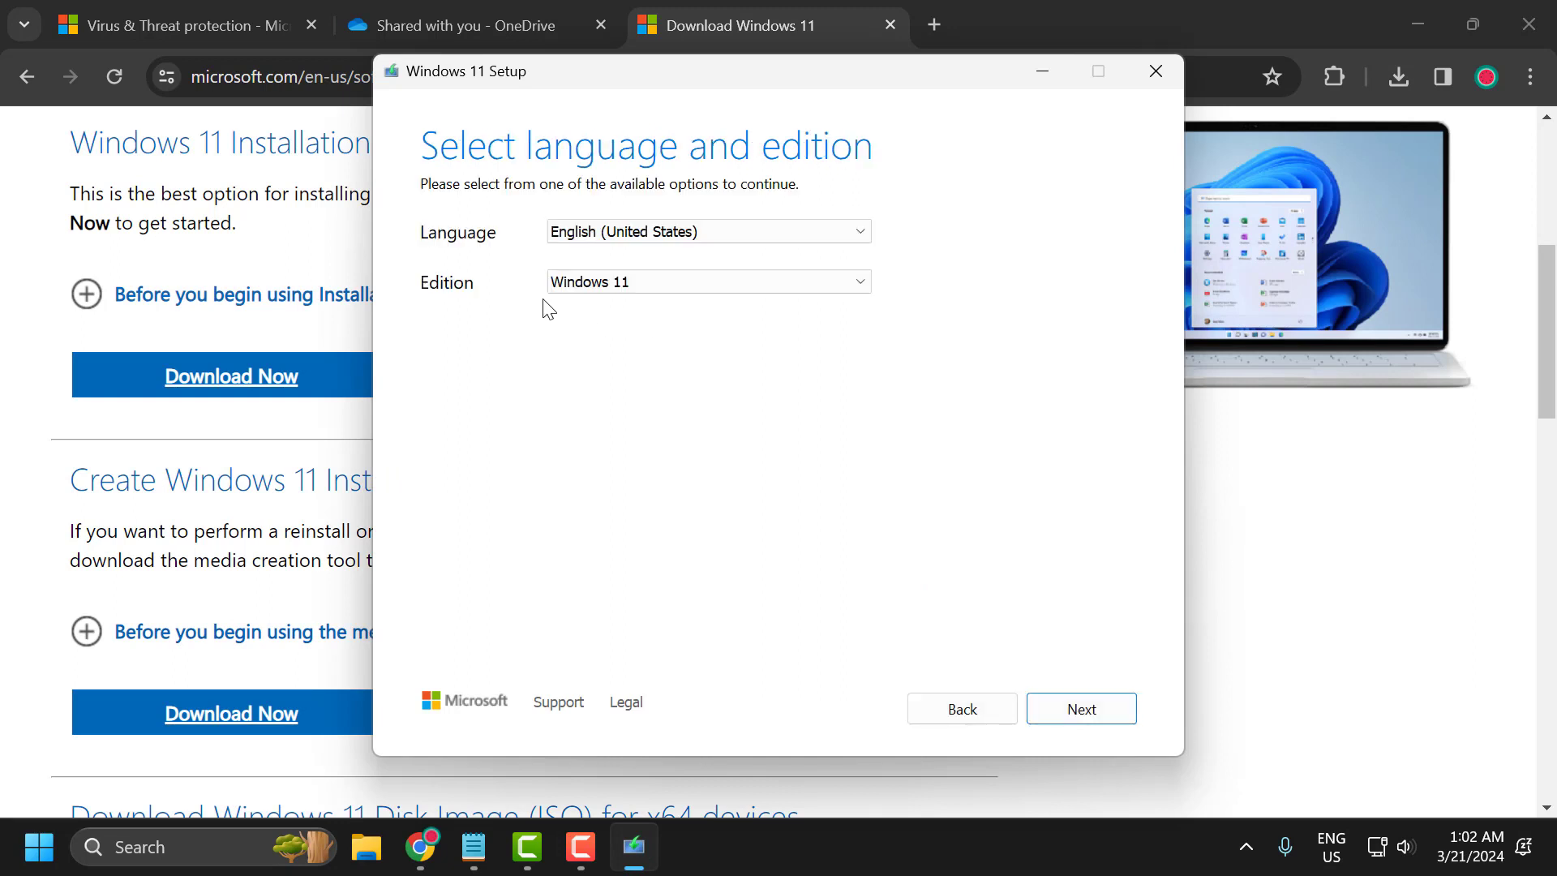
click(1108, 722)
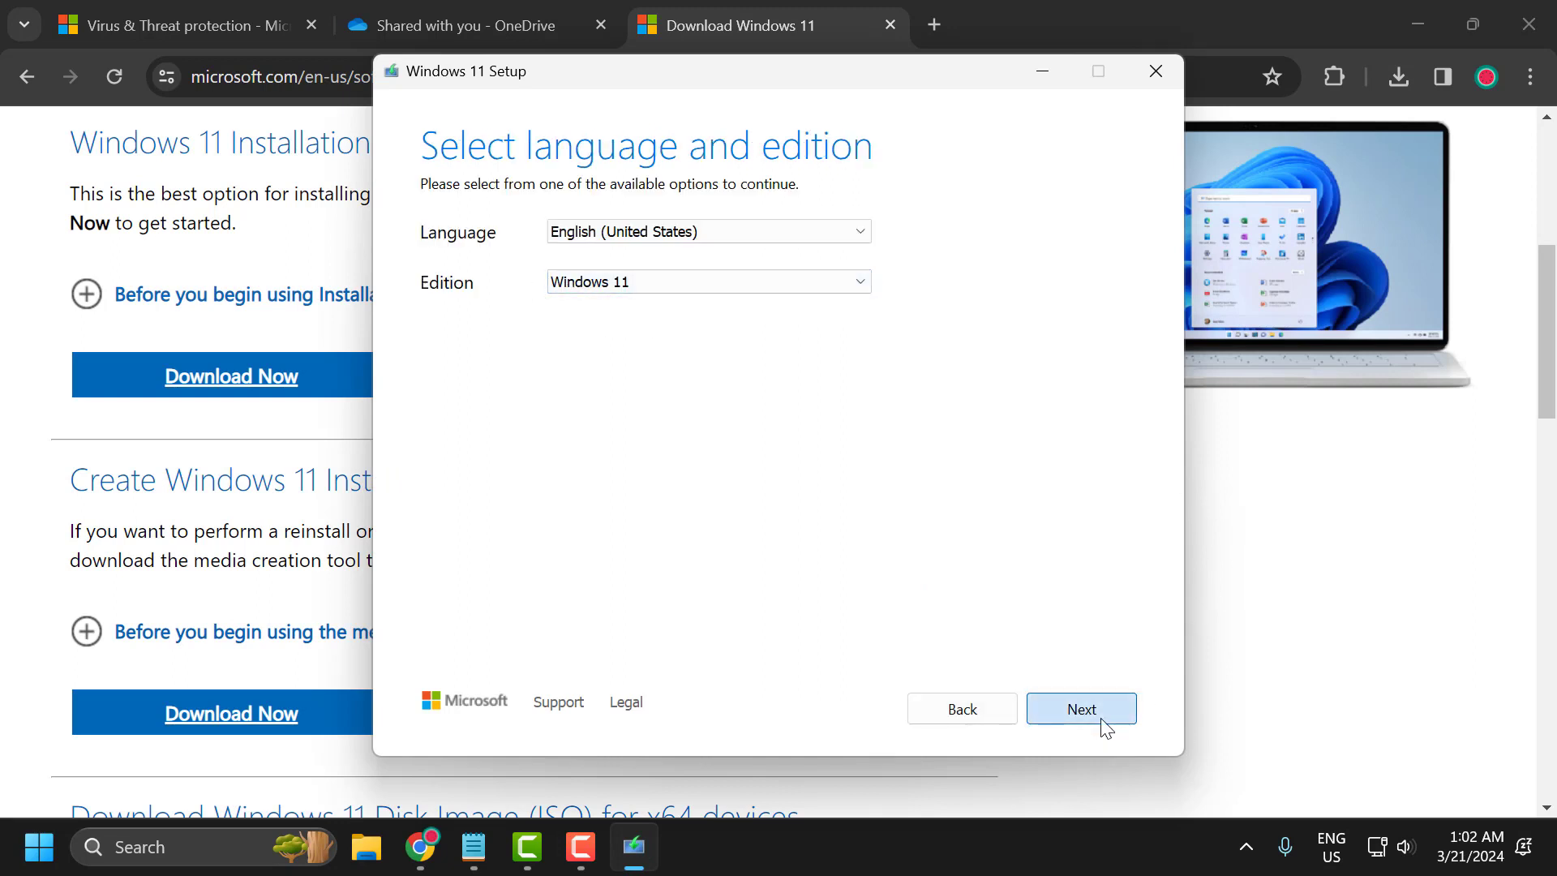
click(1097, 702)
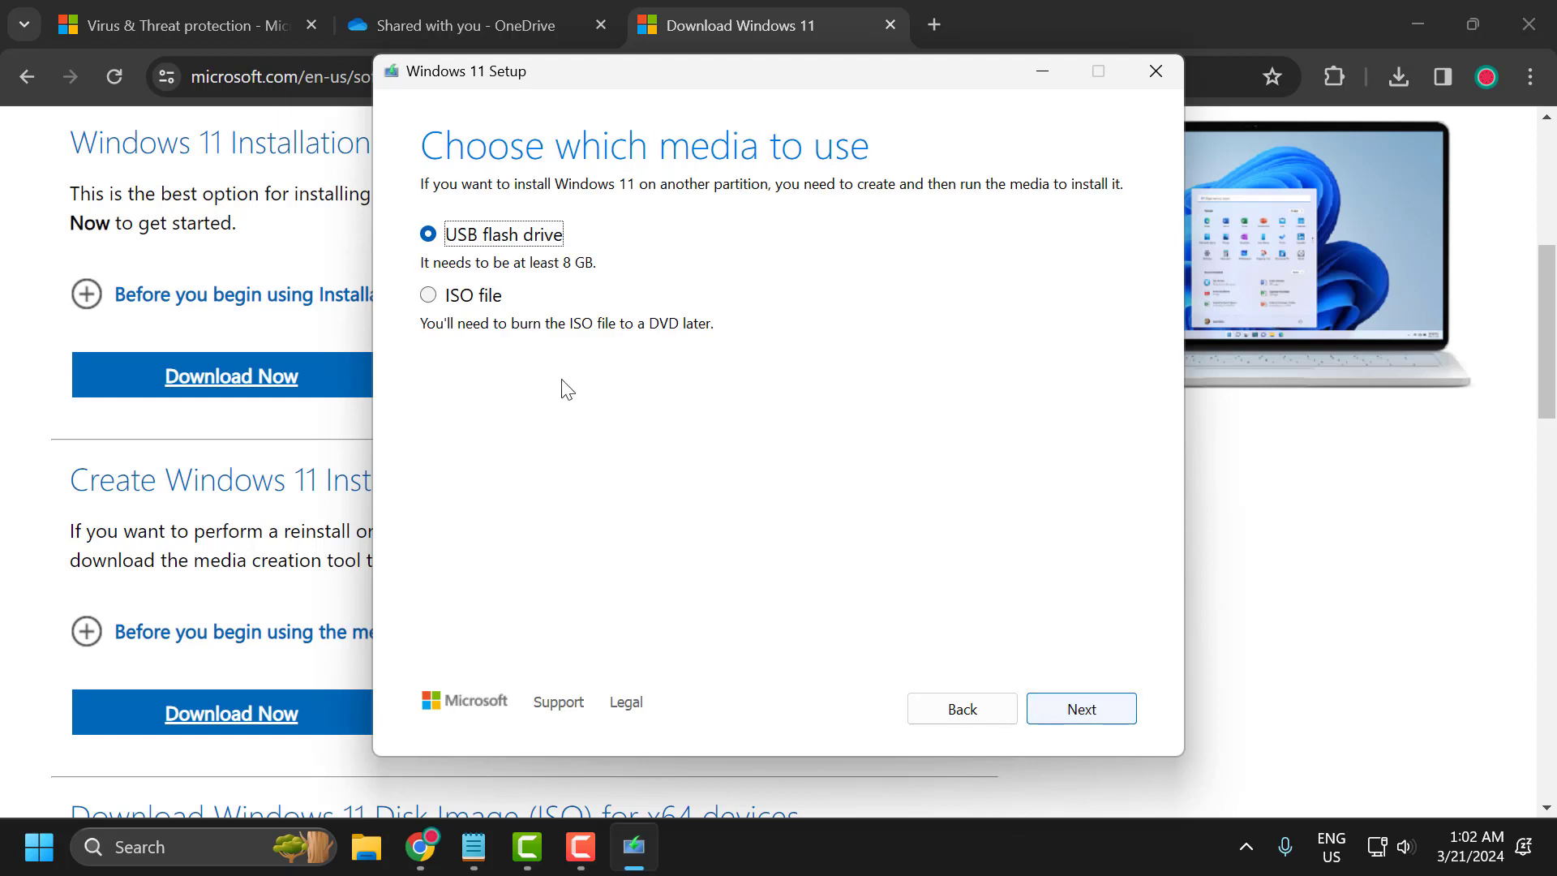
Choose the ISO file option and save it as Windows.iso in Downloads.
click(446, 299)
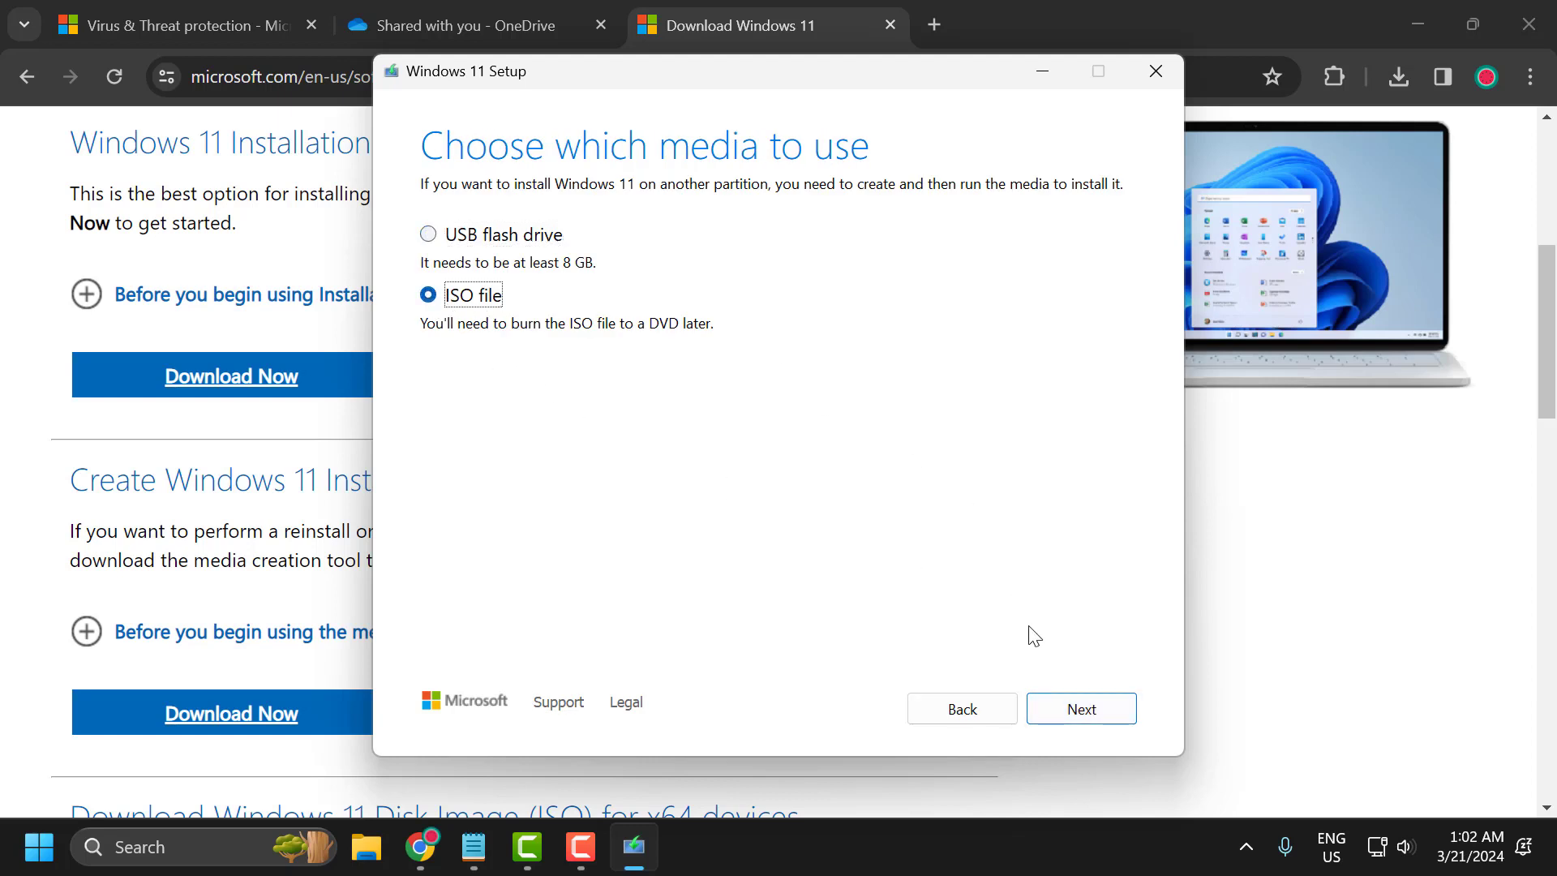
click(1103, 717)
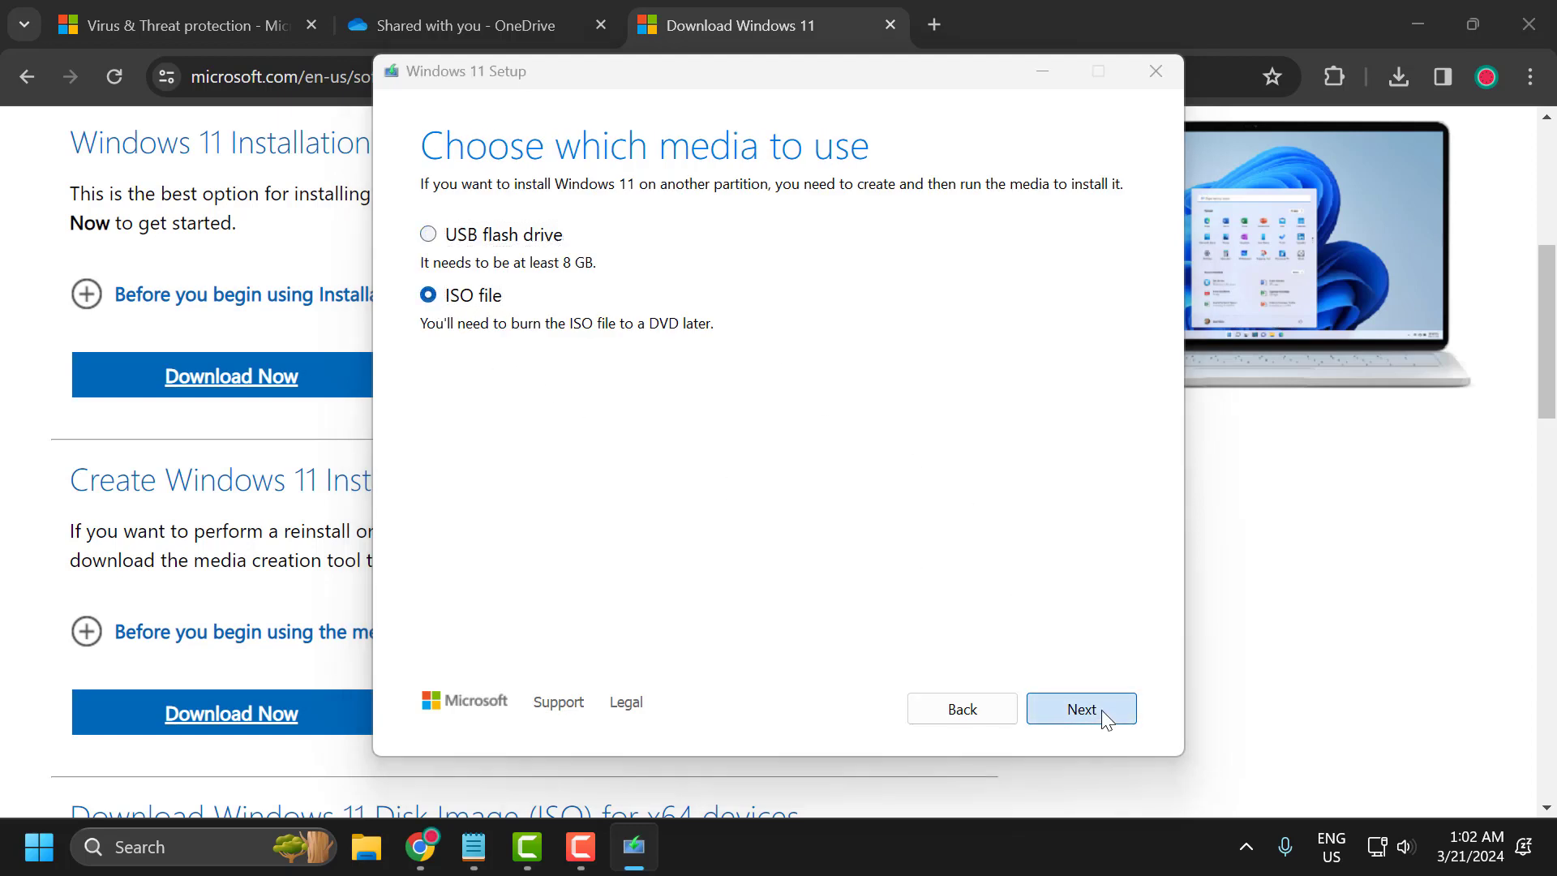
scroll(760, 417, down, 5)
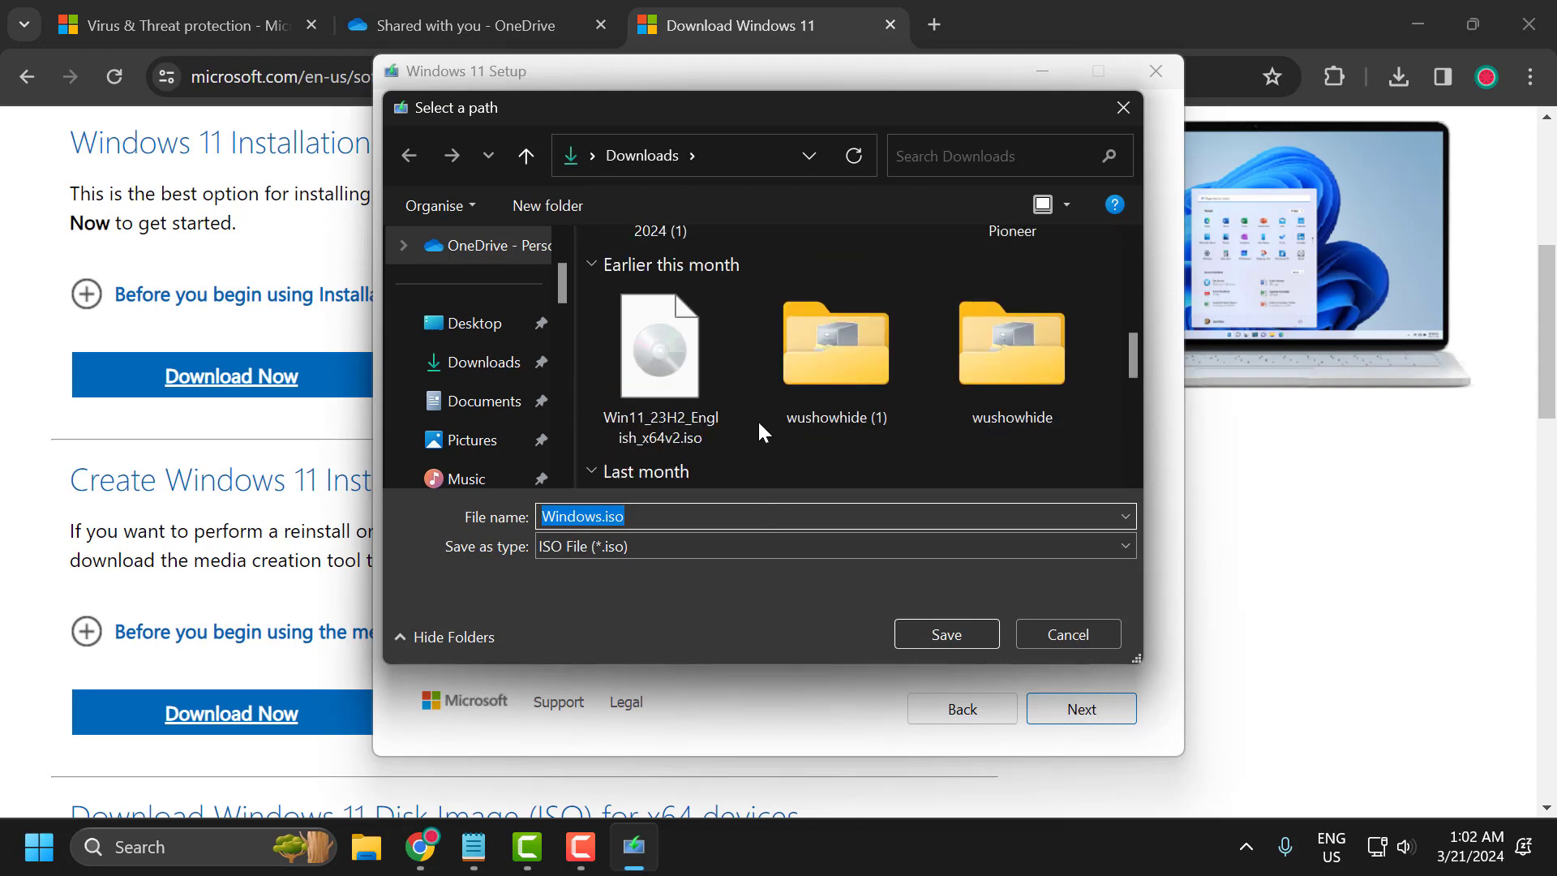
scroll(757, 427, up, 5)
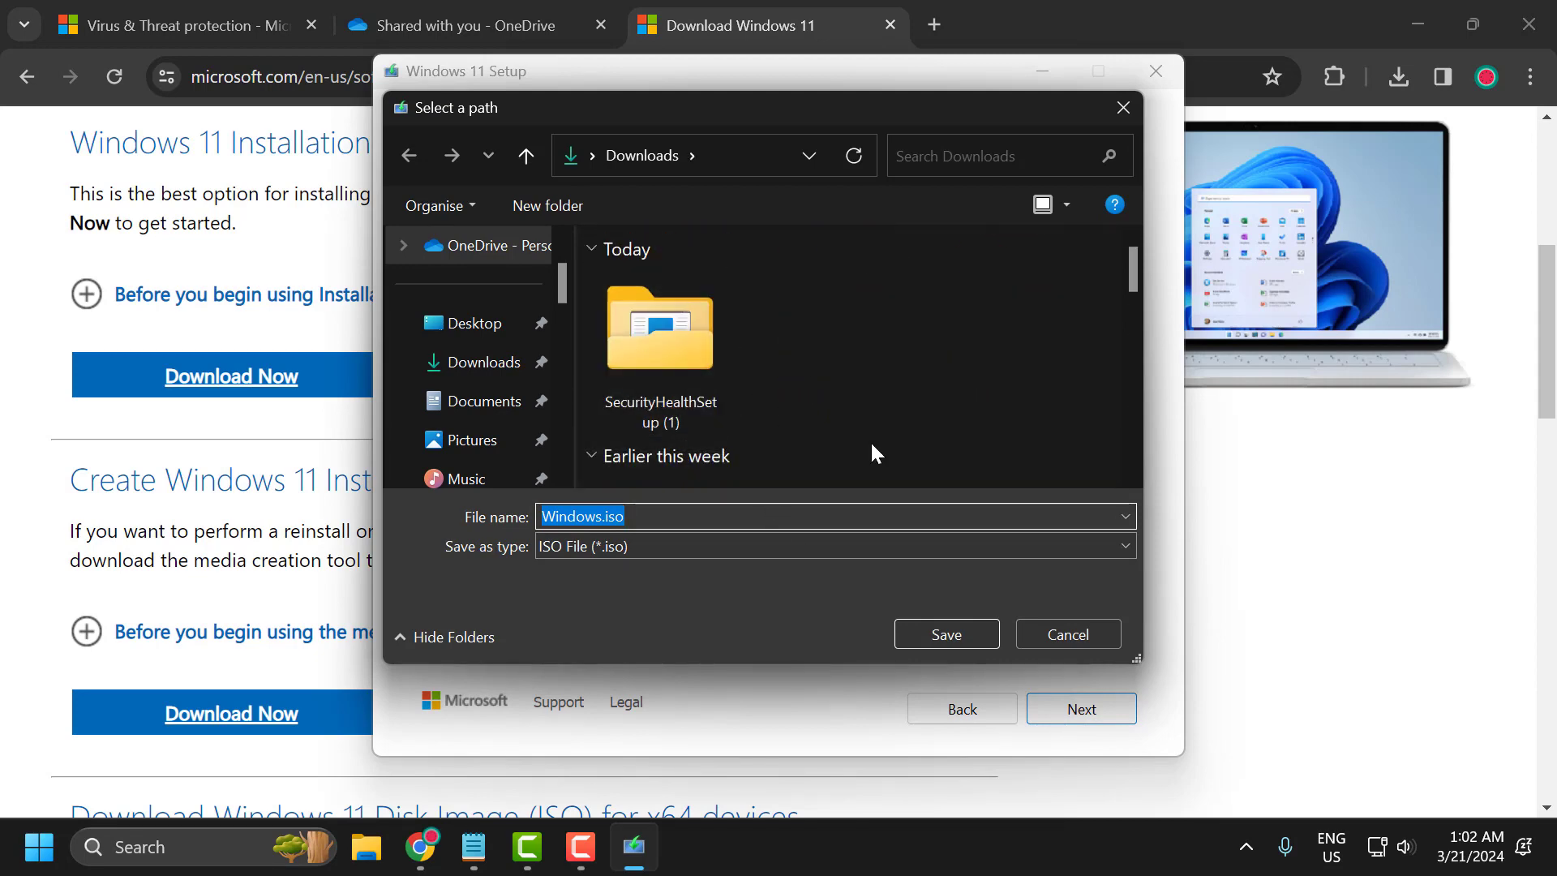
click(953, 636)
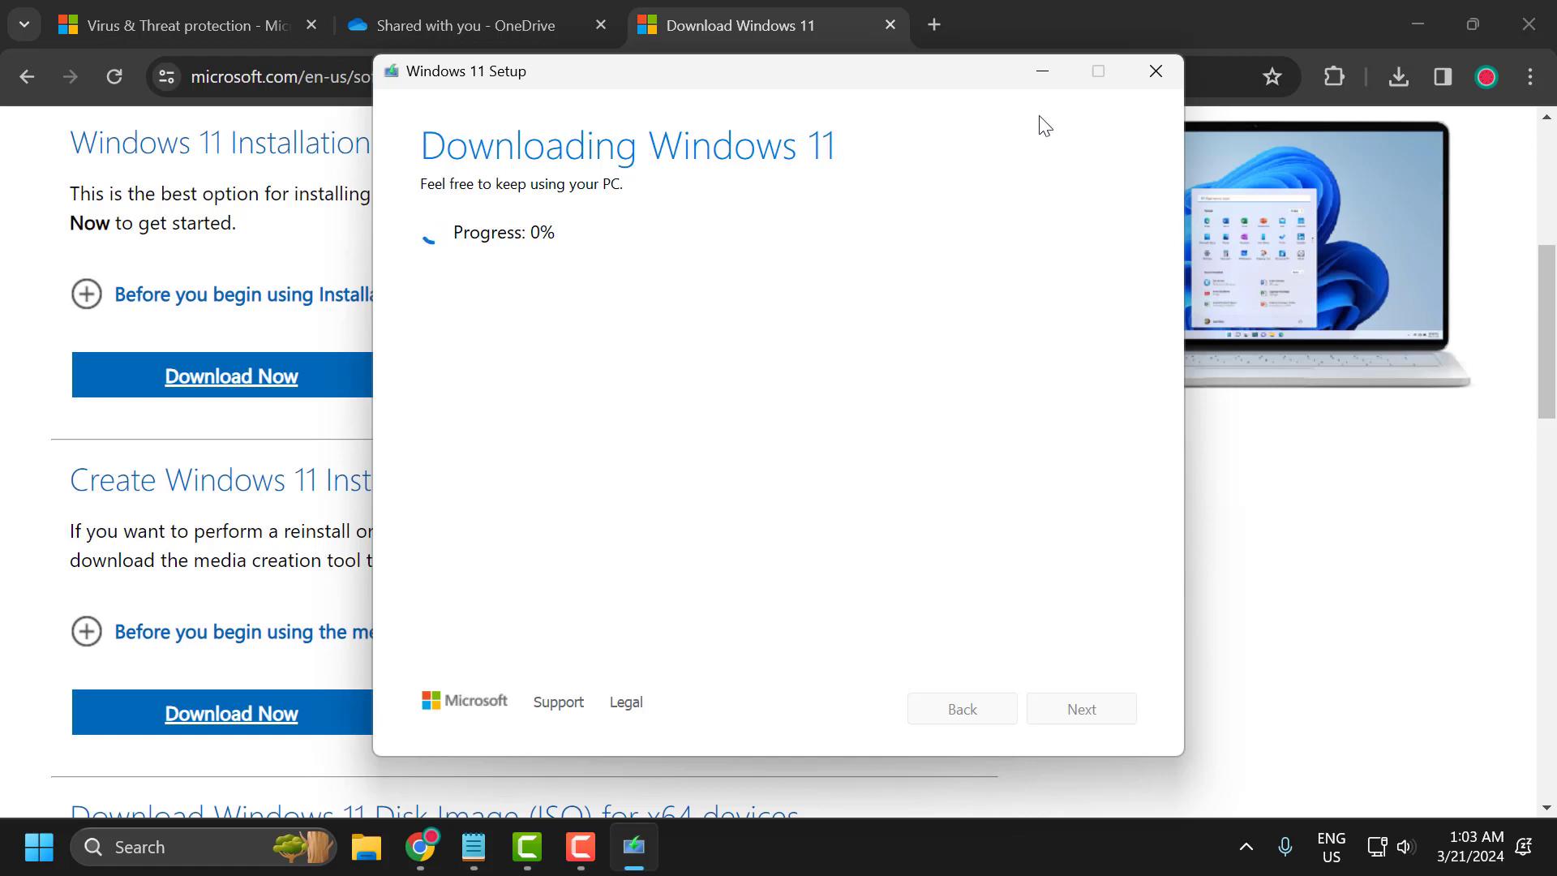
Quit the Windows 11 Setup download and minimize Chrome to reveal the desktop.
click(1156, 71)
click(792, 517)
click(1411, 23)
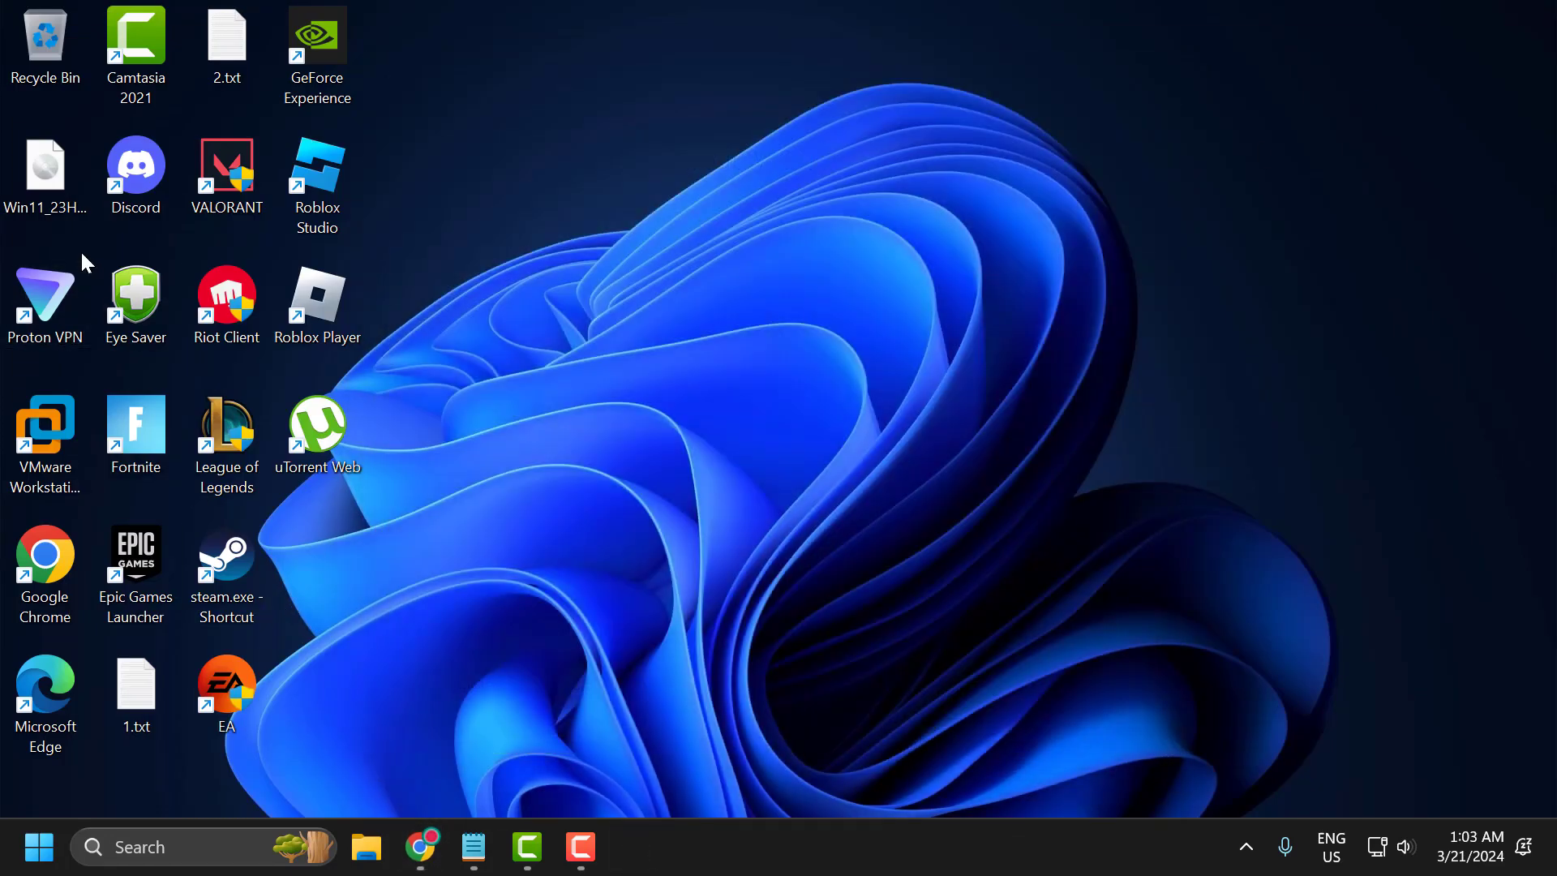
Mount the Win11_23H2 ISO from the desktop, confirming the security warning.
drag(37, 185, 690, 400)
double_click(332, 319)
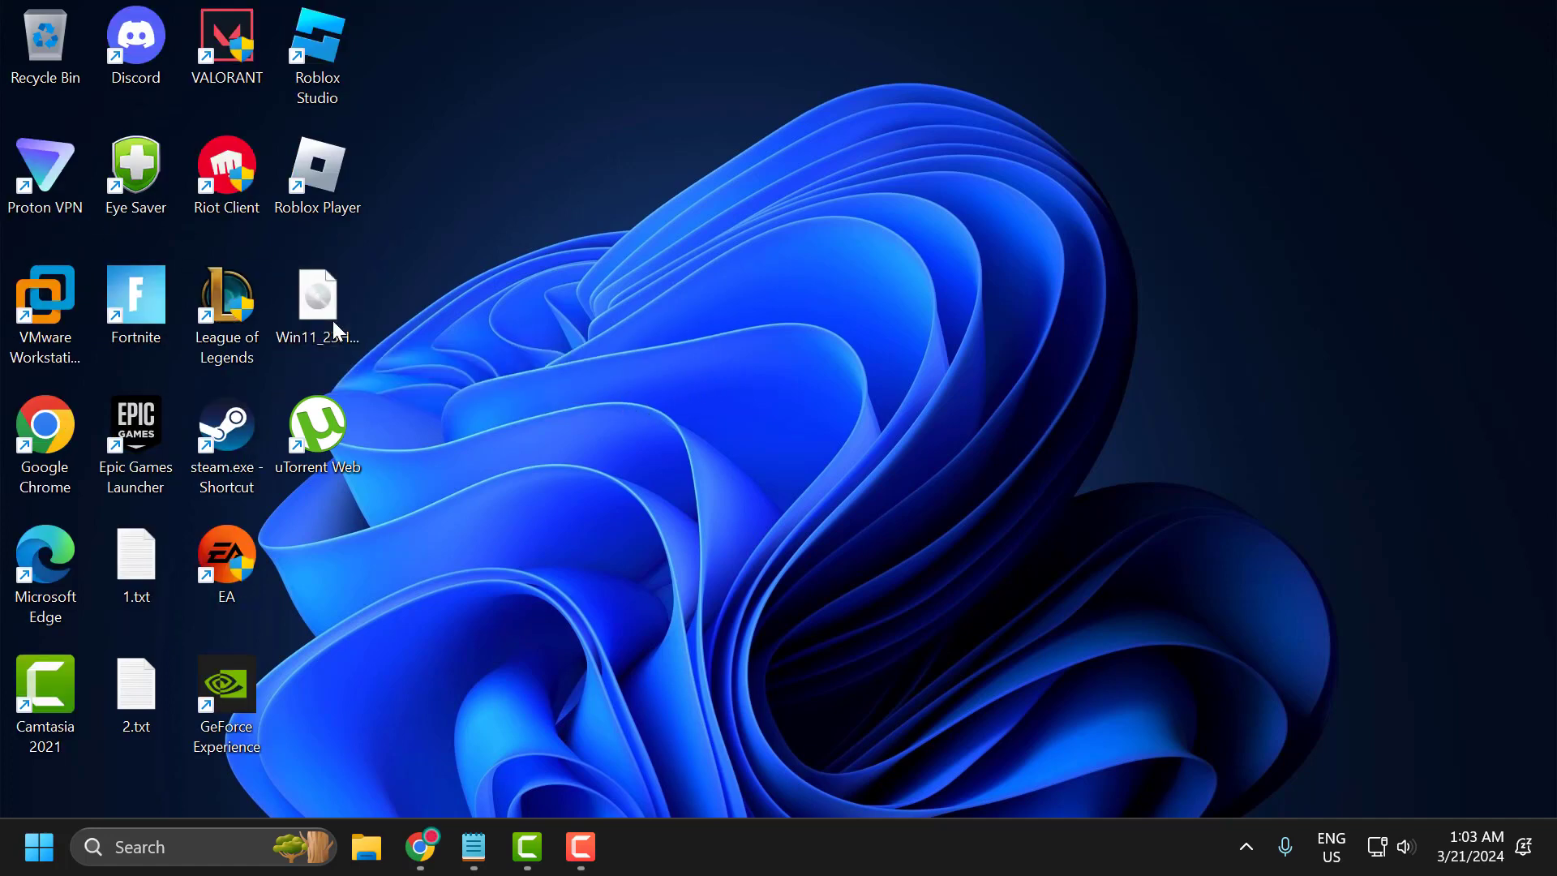
click(844, 456)
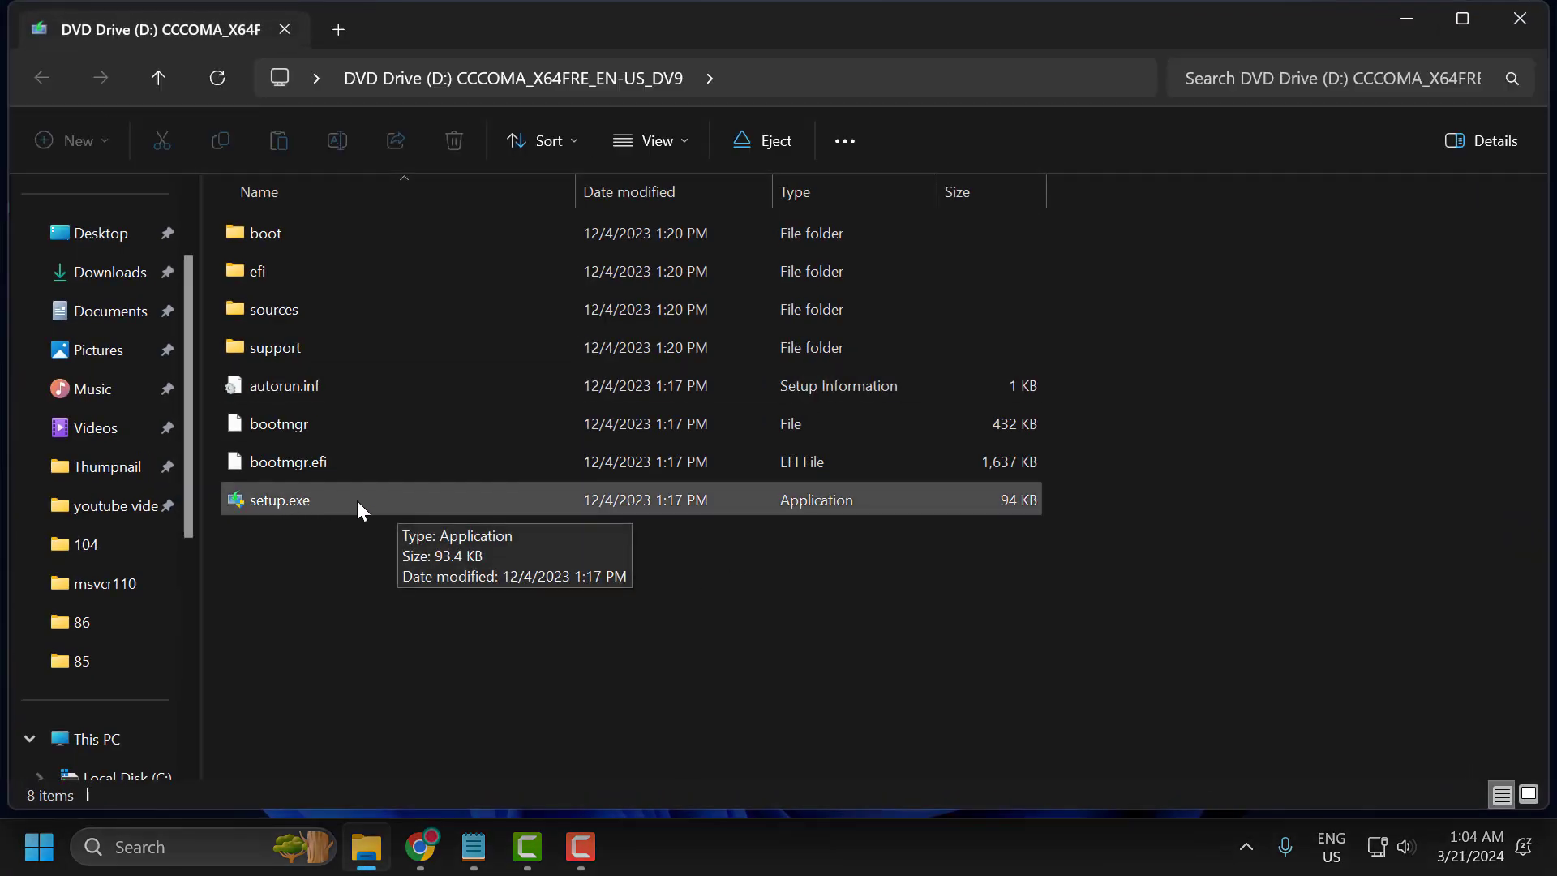
Run setup.exe from the mounted DVD Drive (D:), then quit Windows 11 Setup.
double_click(297, 498)
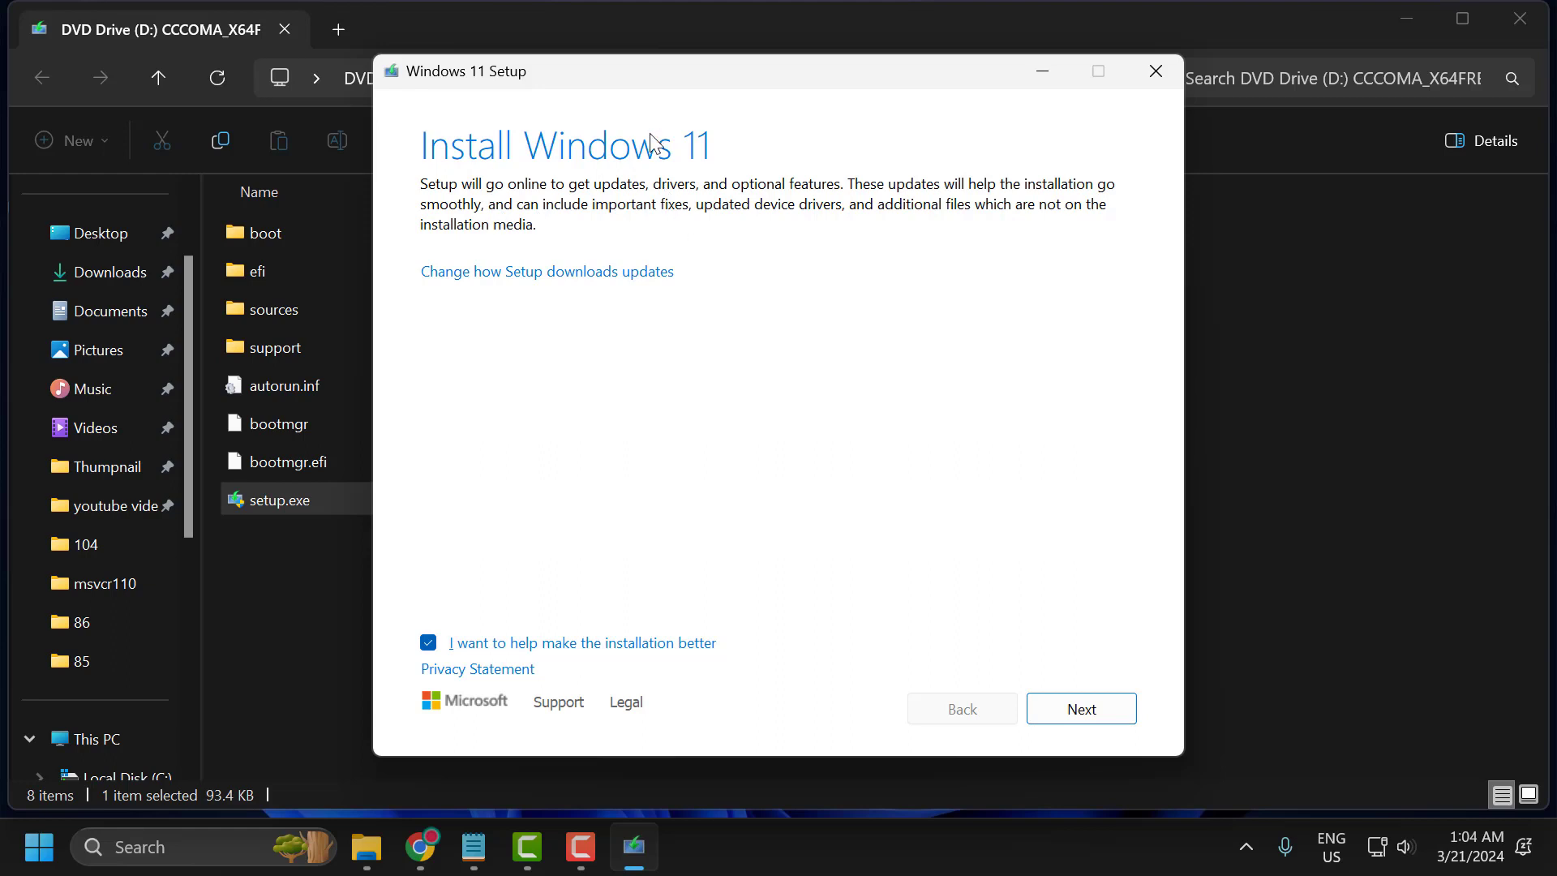
click(1157, 76)
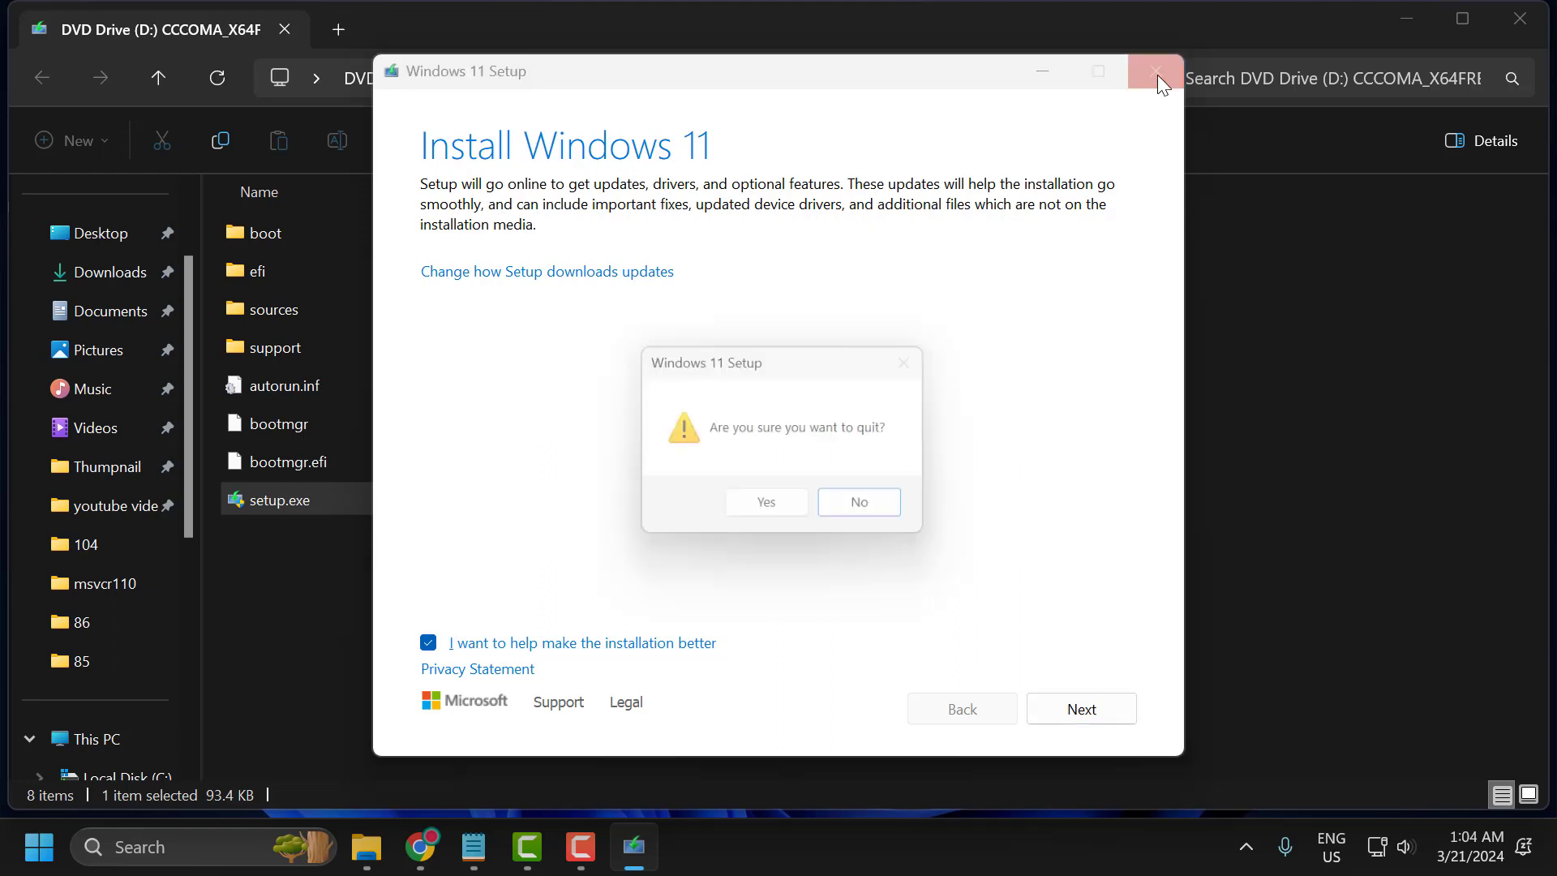
click(771, 512)
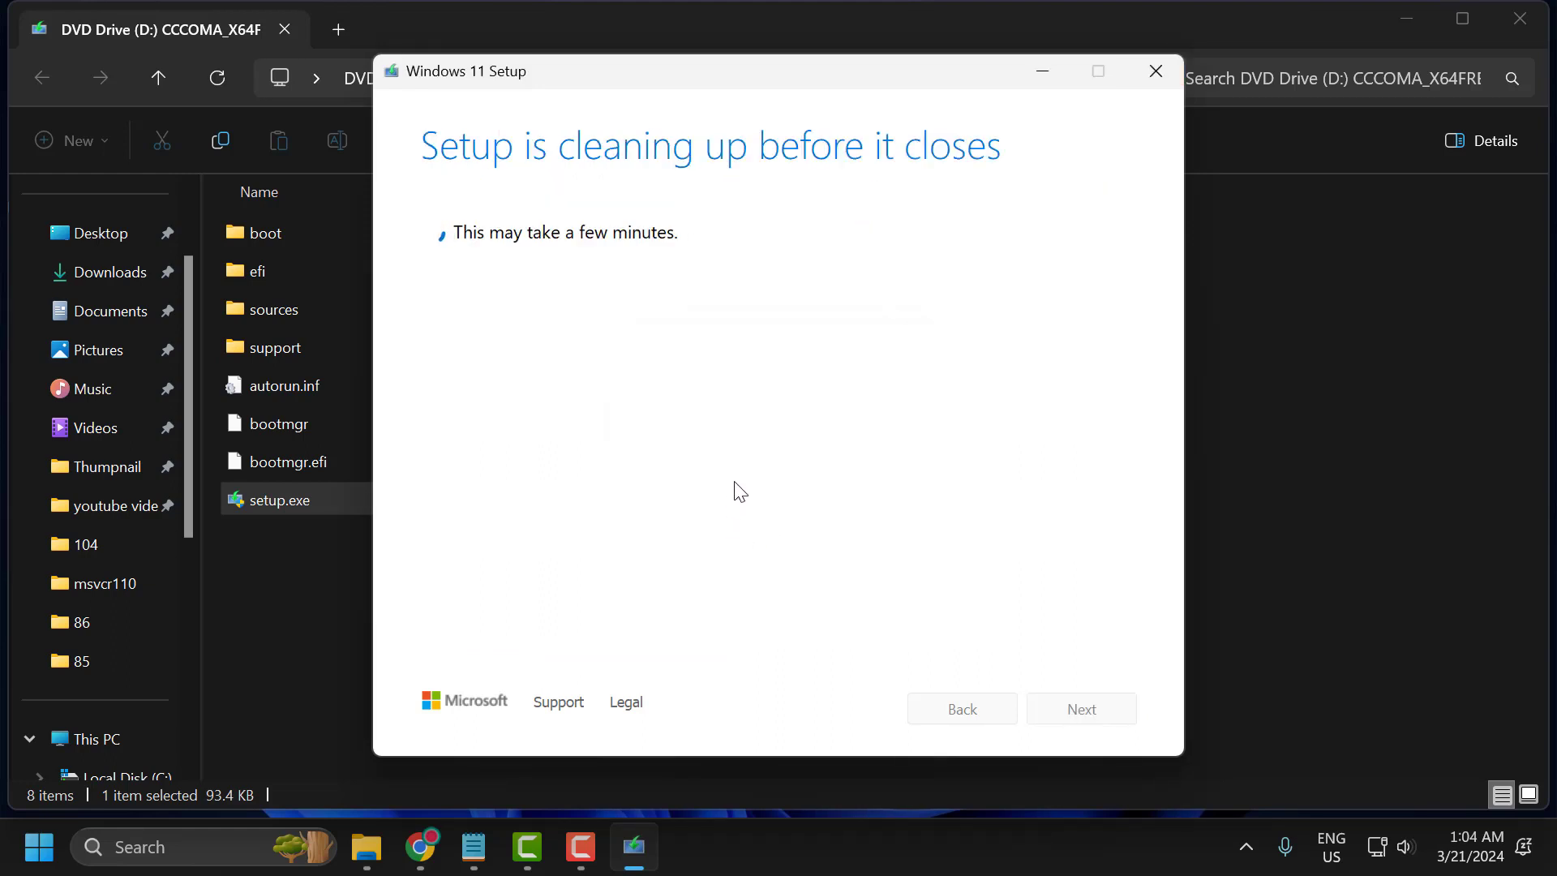